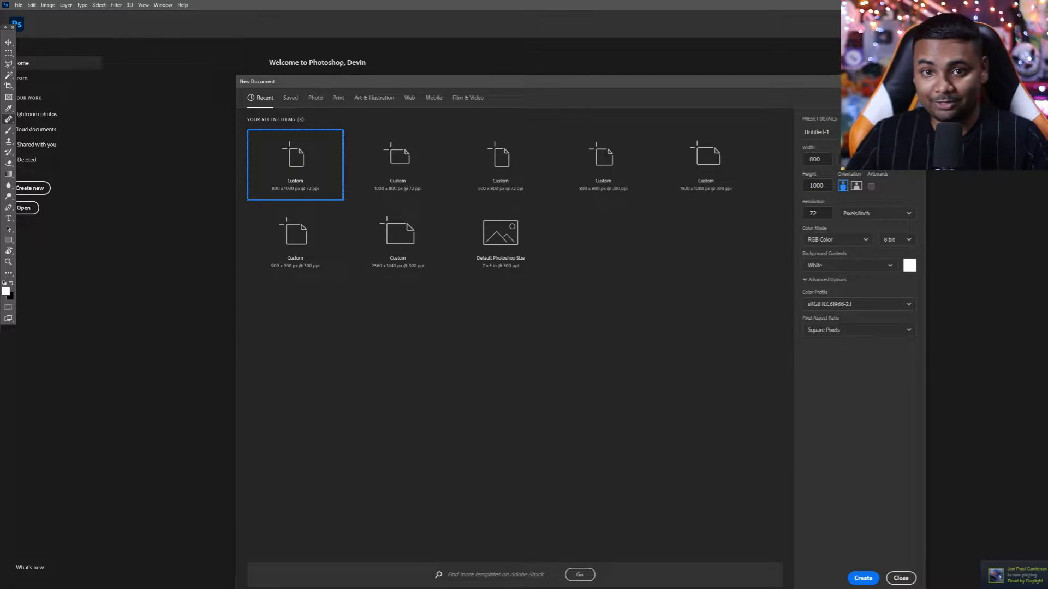
# Step: Create a new document 1920 pixels wide and 1080 pixels high
pyautogui.click(19, 5)
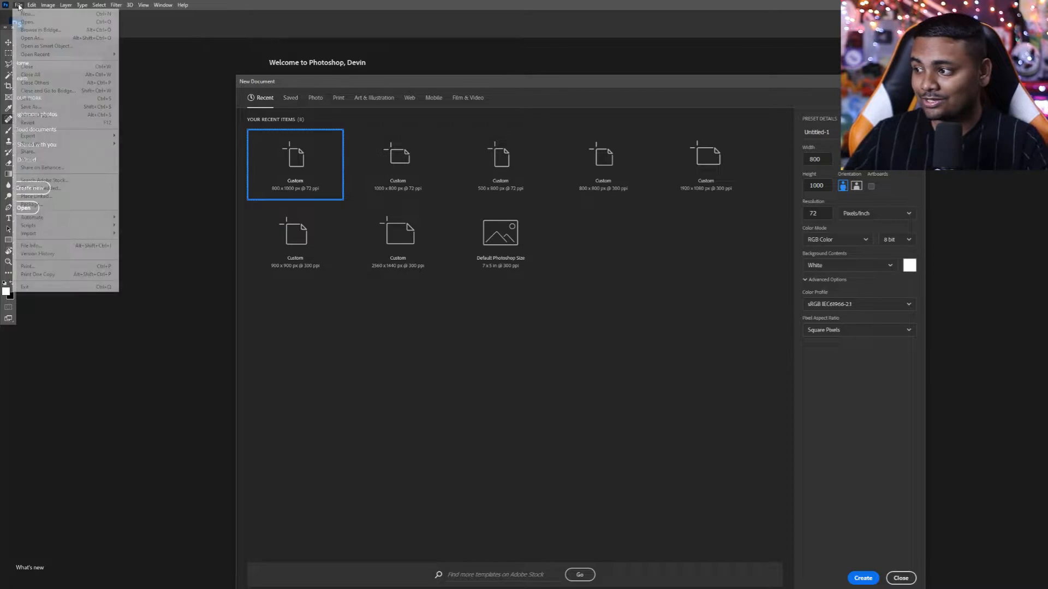
pyautogui.click(23, 15)
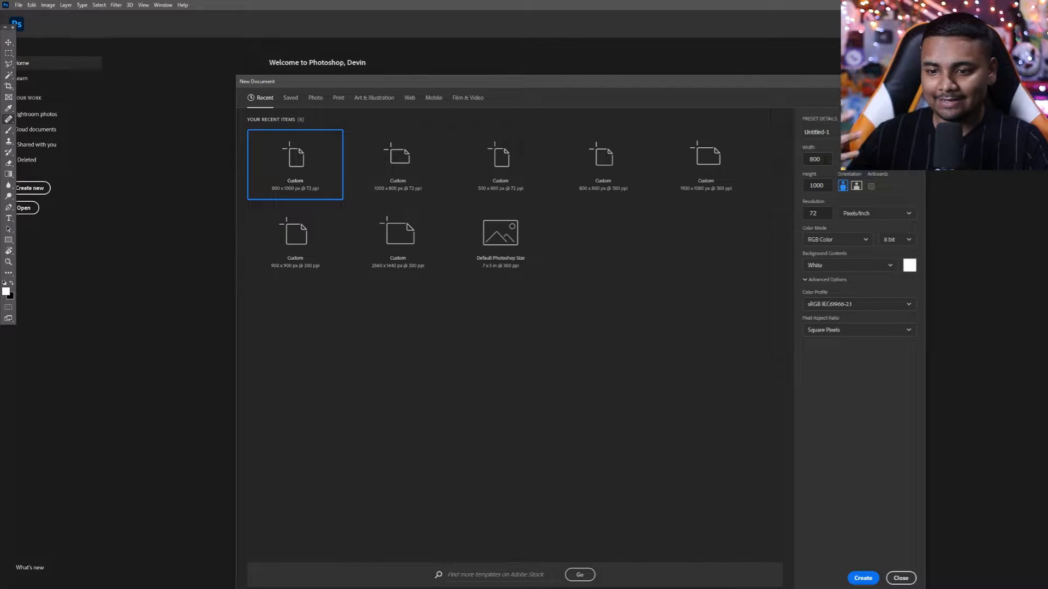
pyautogui.hotkey('ctrl', 'a')
pyautogui.write('1920')
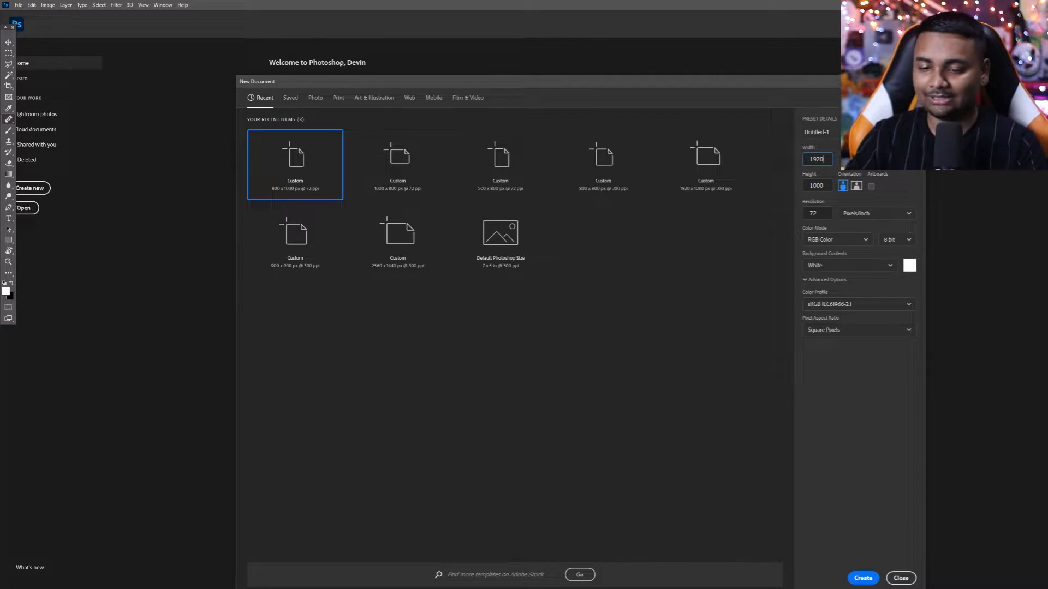
pyautogui.press('Tab')
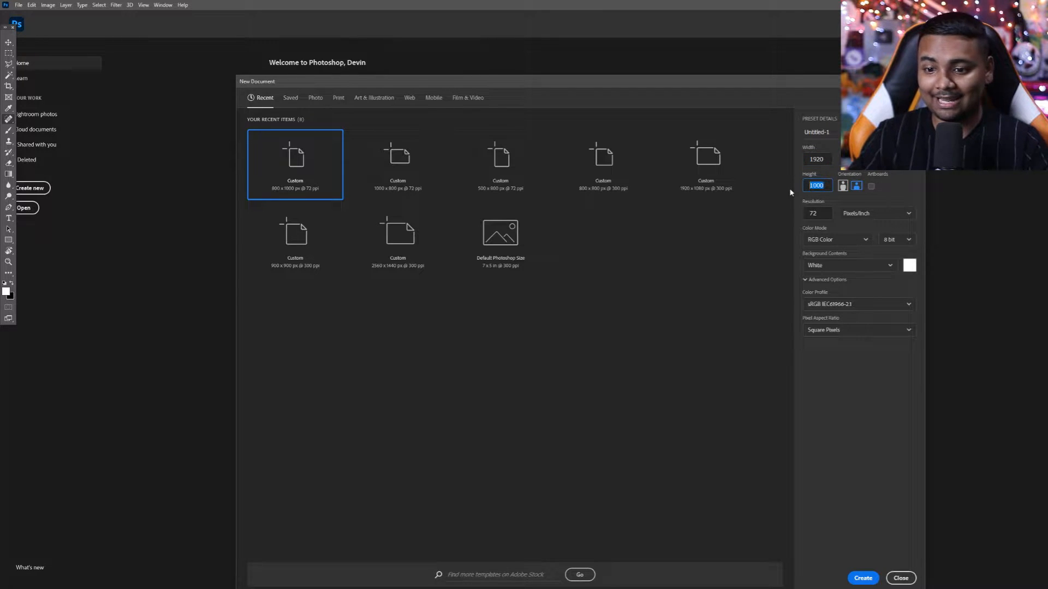
pyautogui.write('1080')
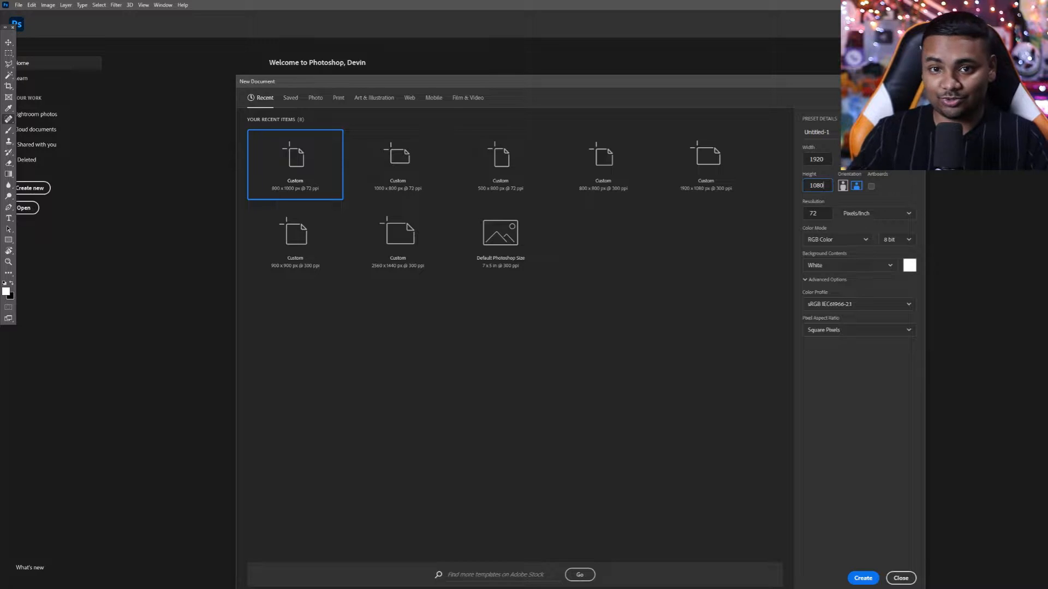
pyautogui.press('Return')
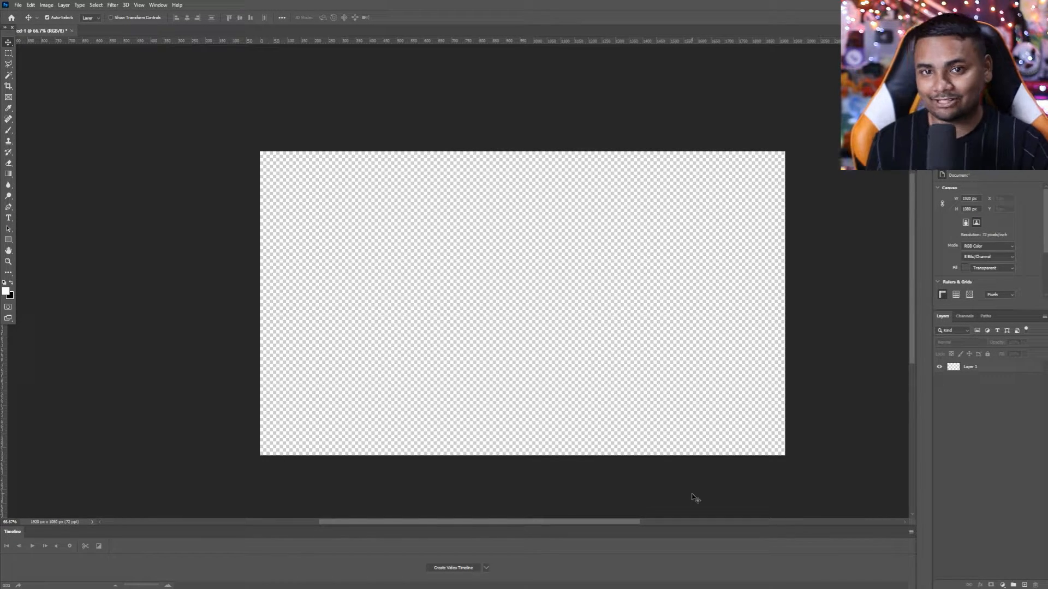
# Step: Place the dark snowy cabin image on the canvas as the full-size background
pyautogui.moveTo(693, 498); pyautogui.dragTo(567, 228)
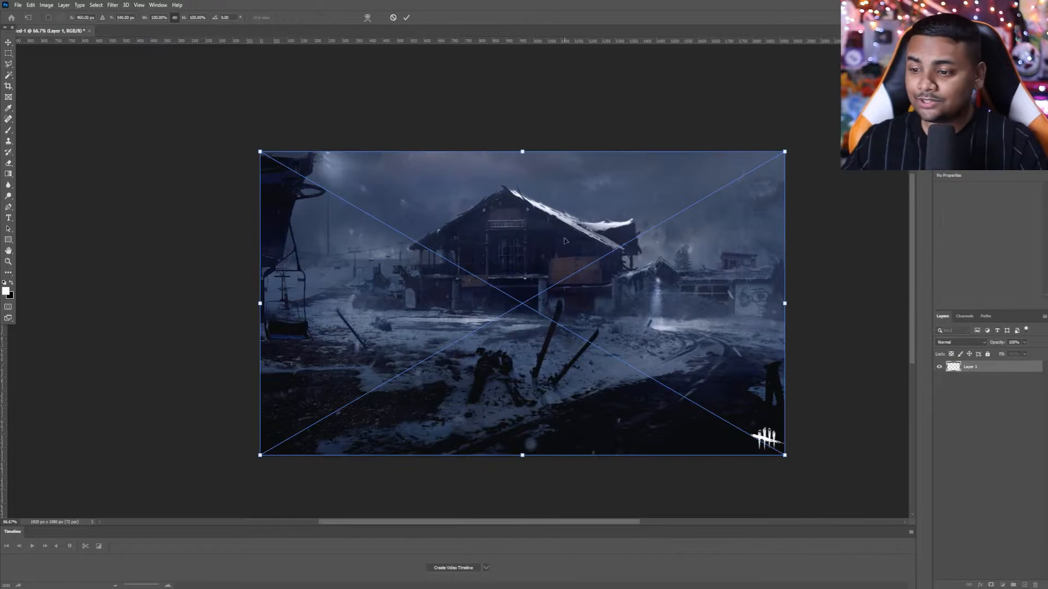
pyautogui.click(9, 44)
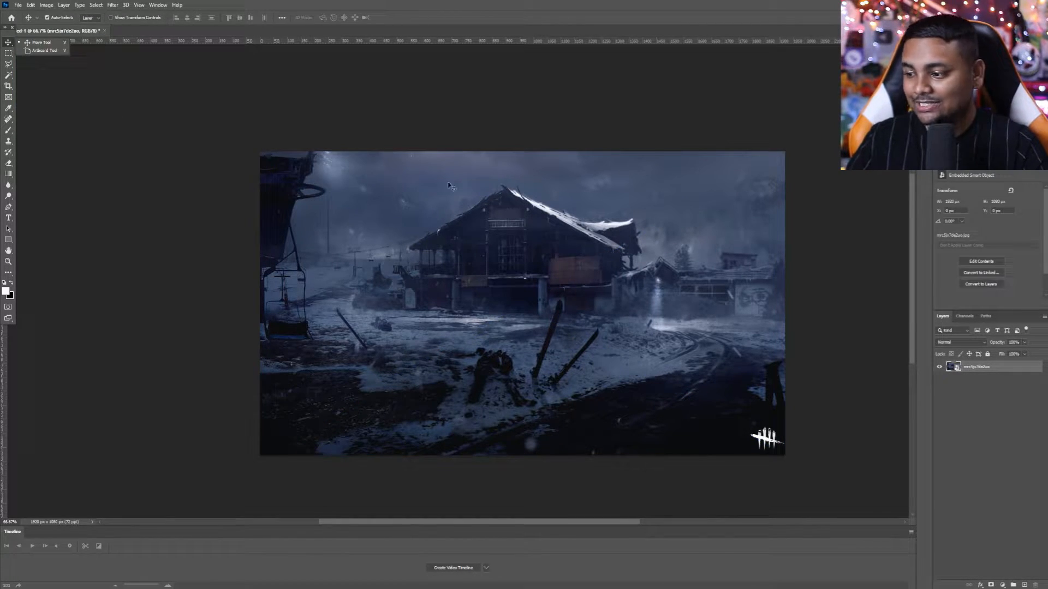
pyautogui.click(8, 53)
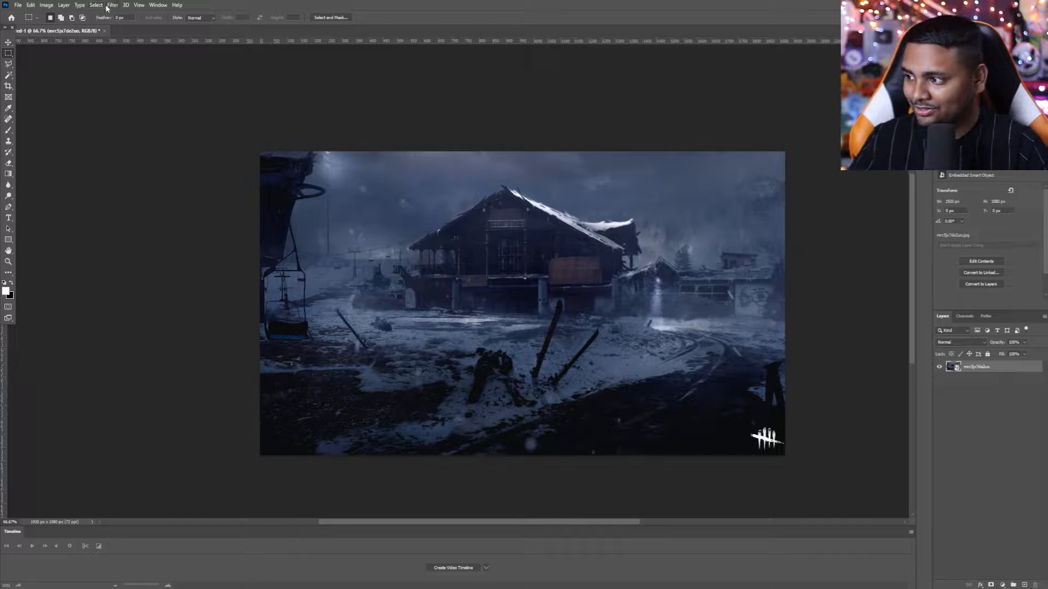
# Step: Apply a Radial Blur filter to the background image using the Spin method and Good quality
pyautogui.click(112, 5)
pyautogui.moveTo(153, 113)
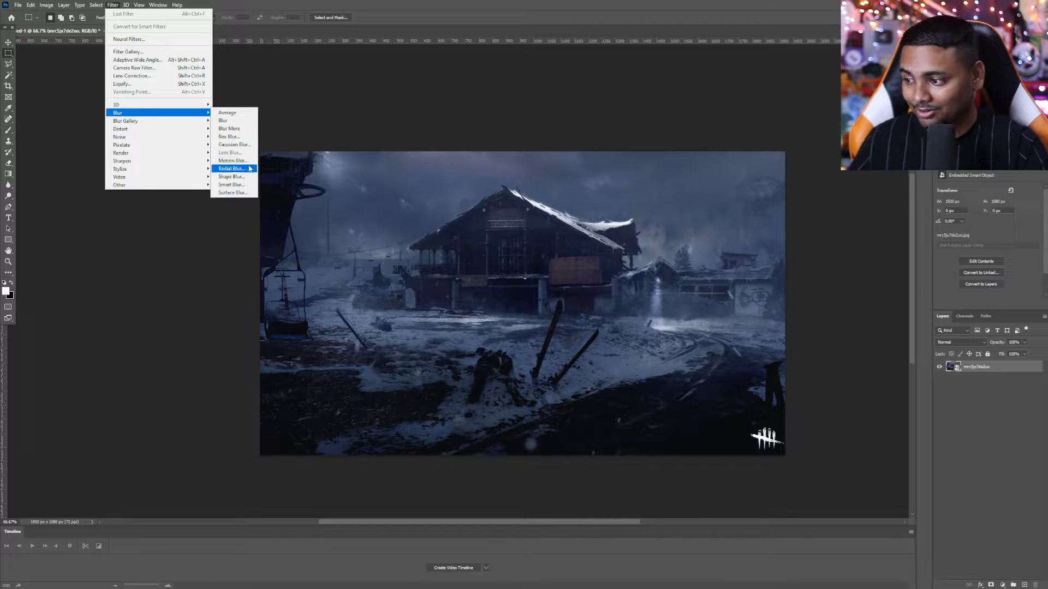
pyautogui.click(232, 169)
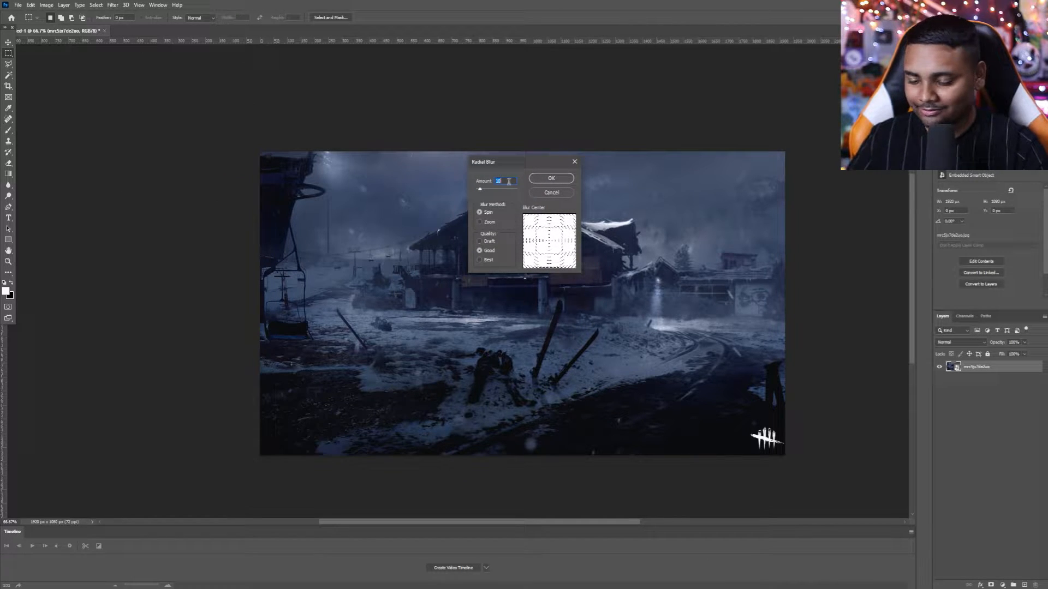
pyautogui.click(551, 179)
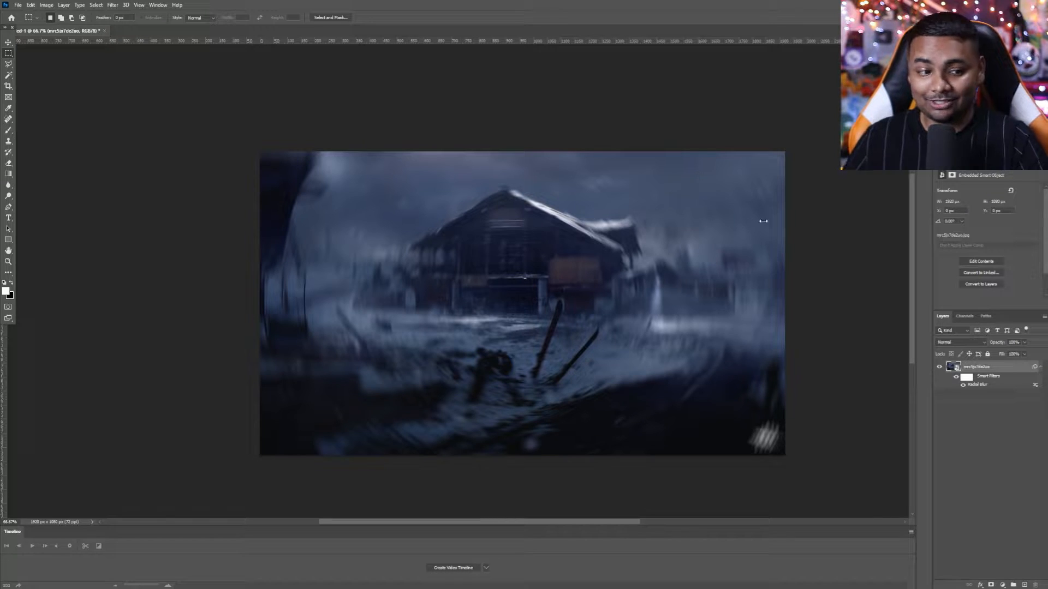
# Step: Add a new layer above the background and fill it with a diagonal light blue gradient from the Blues presets
pyautogui.click(1024, 585)
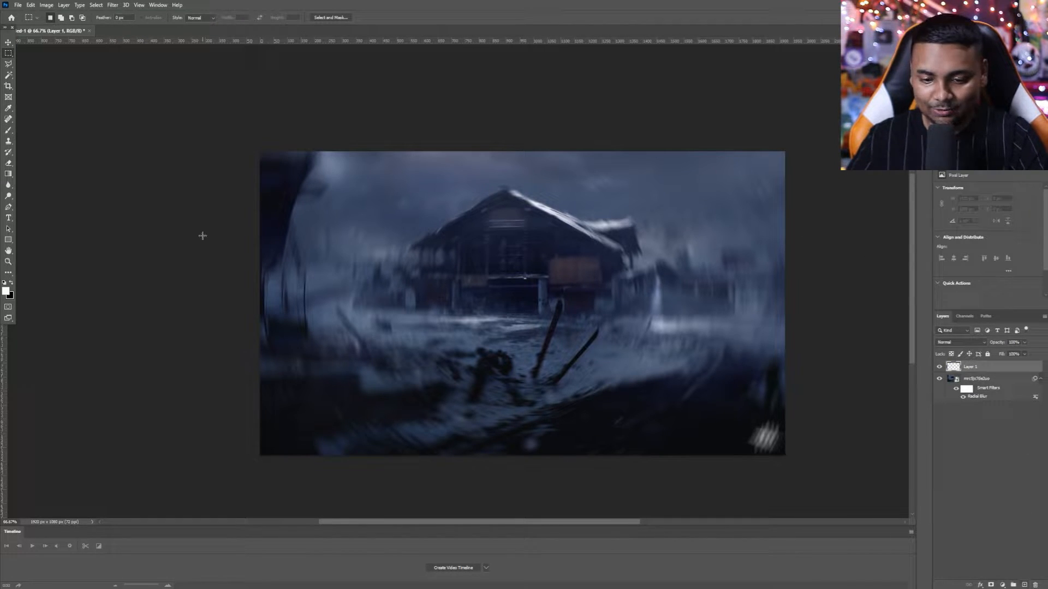
pyautogui.click(8, 174)
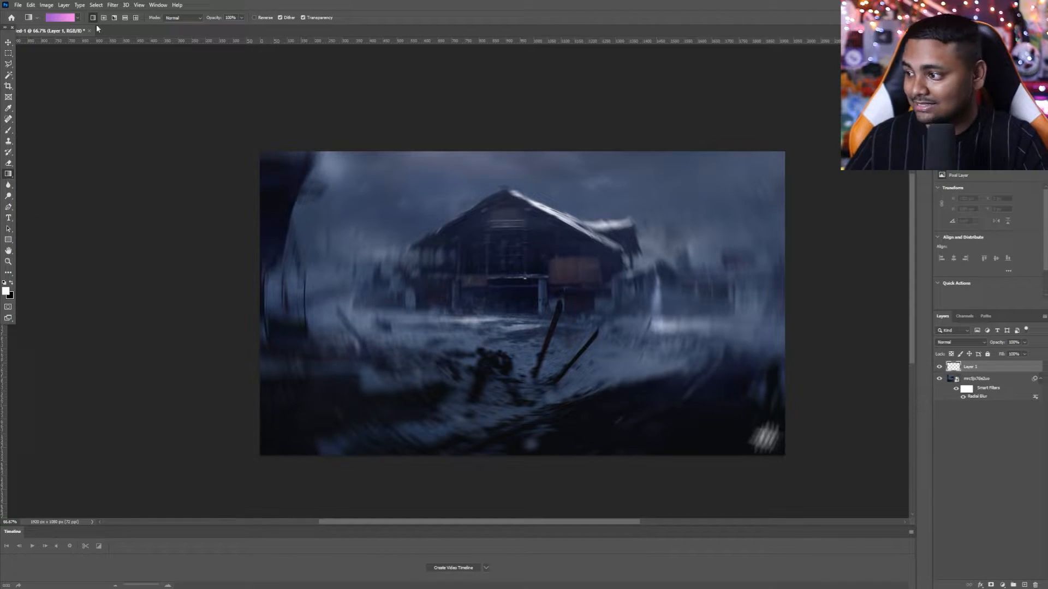
pyautogui.click(78, 17)
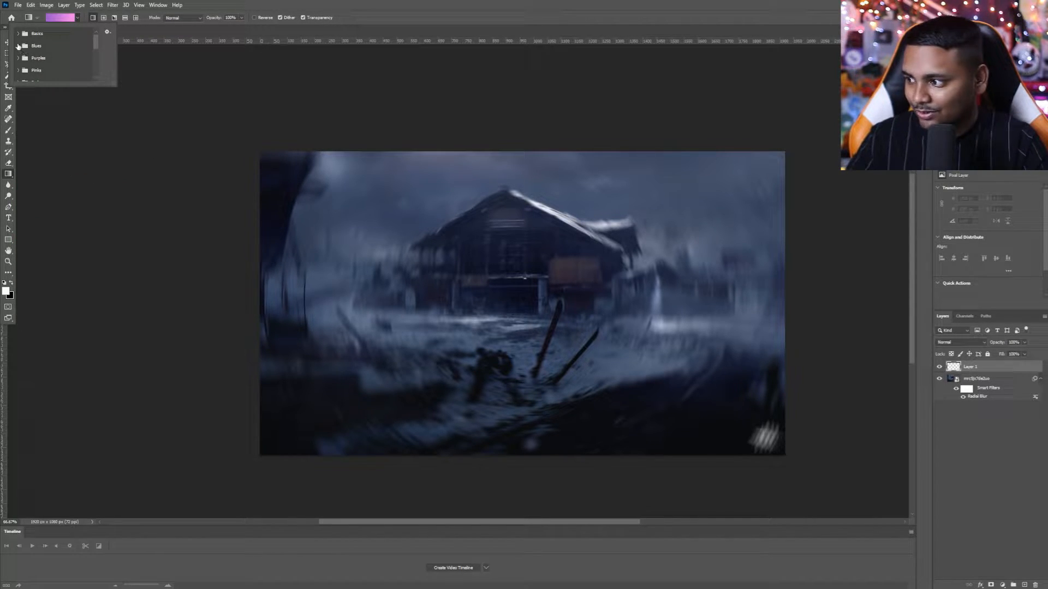
pyautogui.click(18, 46)
pyautogui.click(43, 62)
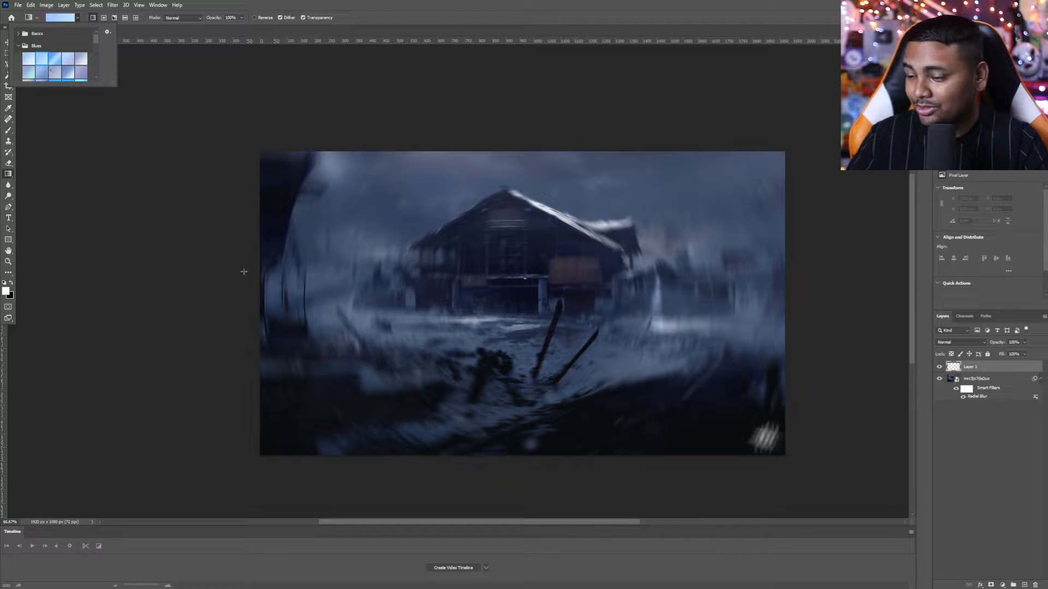
pyautogui.moveTo(264, 457); pyautogui.dragTo(786, 154)
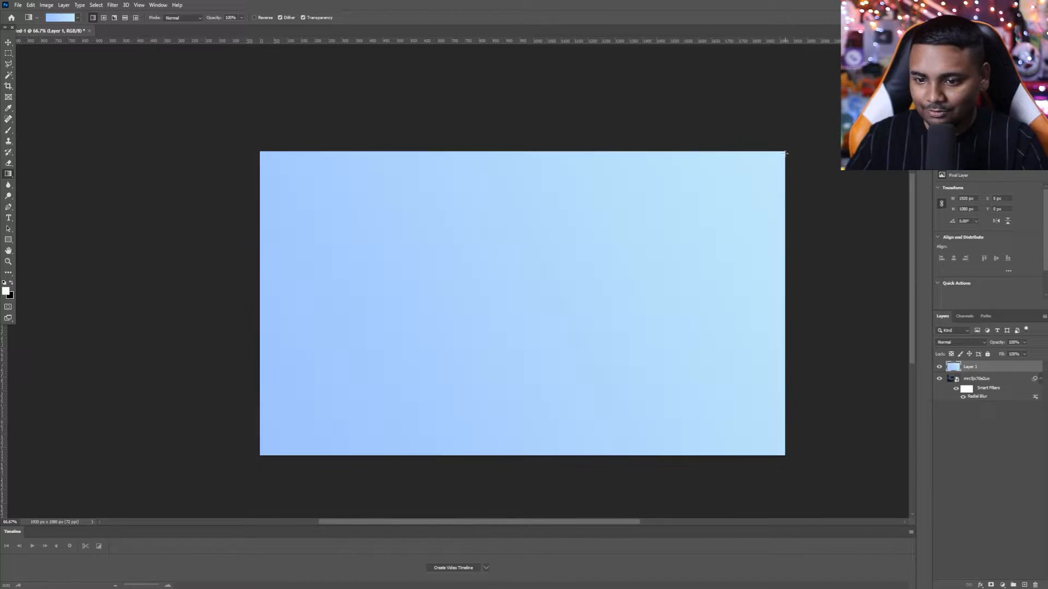
# Step: Cover the gradient layer with a more saturated blue gradient running from the lower-left to the upper-right corner of the canvas
pyautogui.click(78, 18)
pyautogui.click(80, 66)
pyautogui.moveTo(260, 453); pyautogui.dragTo(780, 166)
pyautogui.press('v')
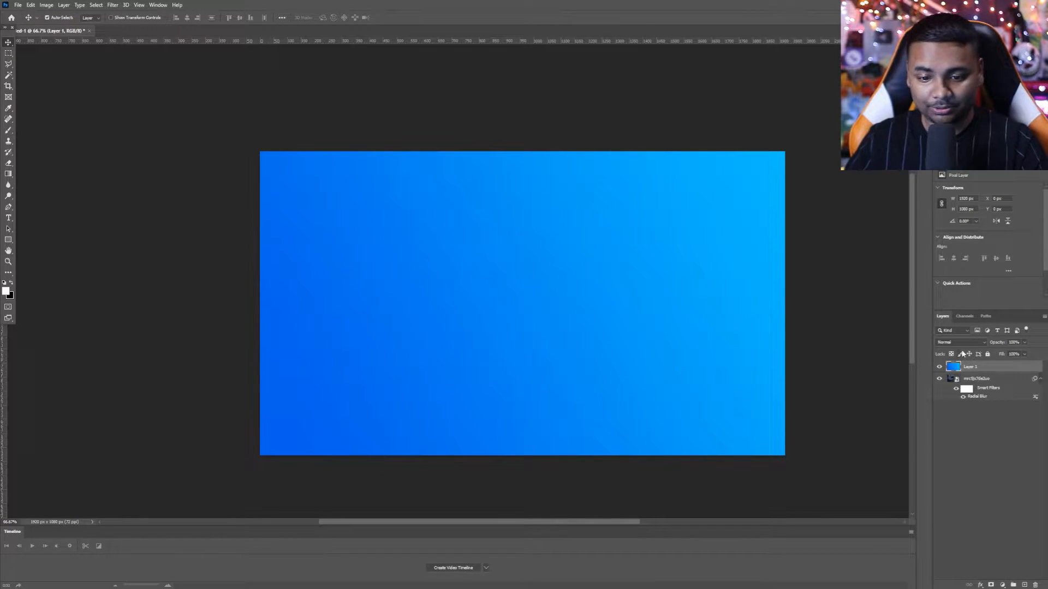
# Step: Set the blue gradient layer's blend mode to Color Dodge
pyautogui.click(952, 339)
pyautogui.click(951, 355)
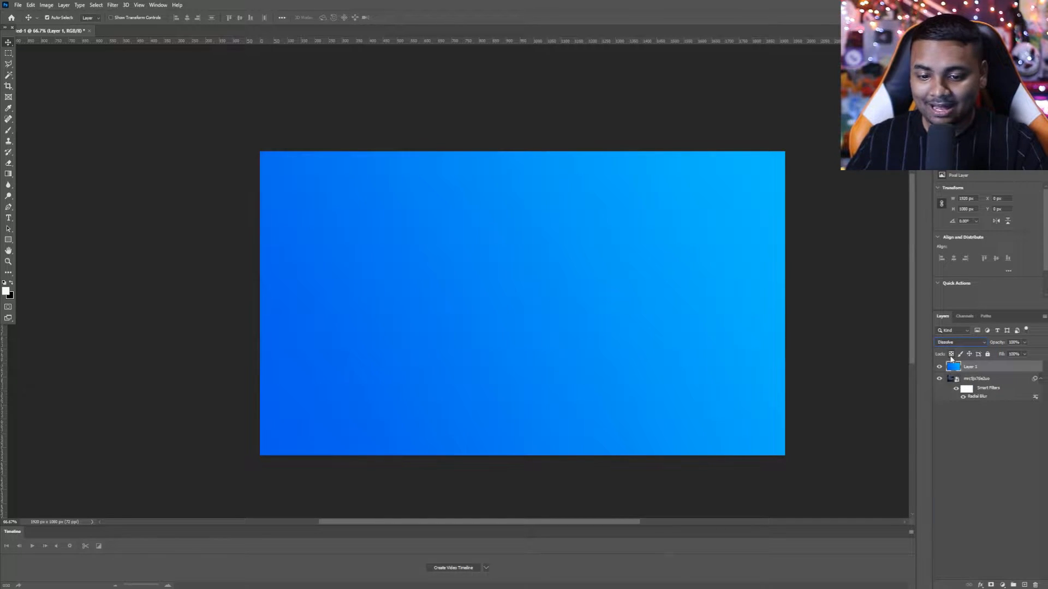
pyautogui.click(950, 343)
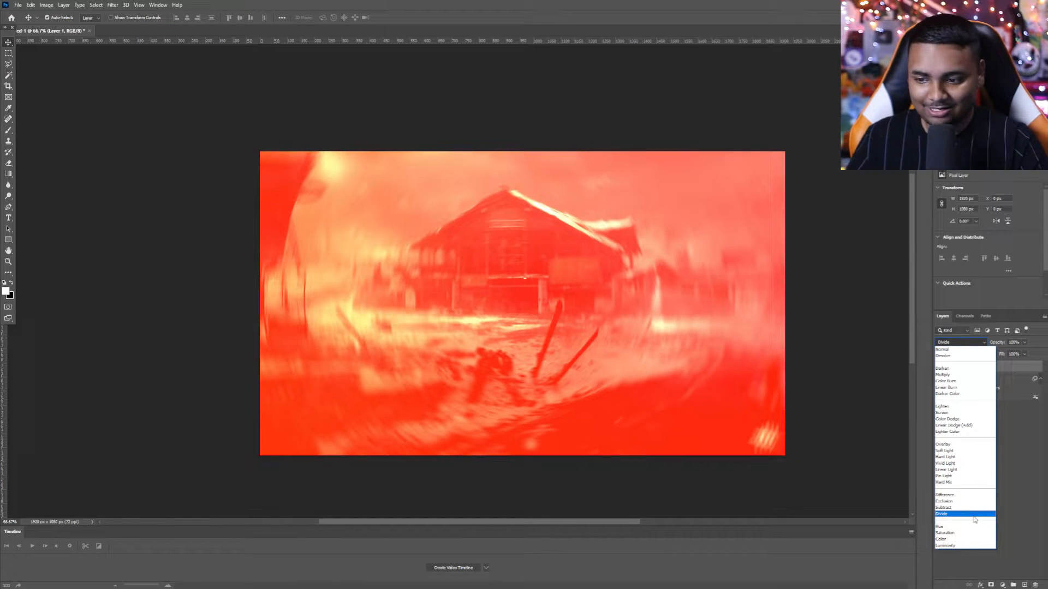
pyautogui.click(977, 419)
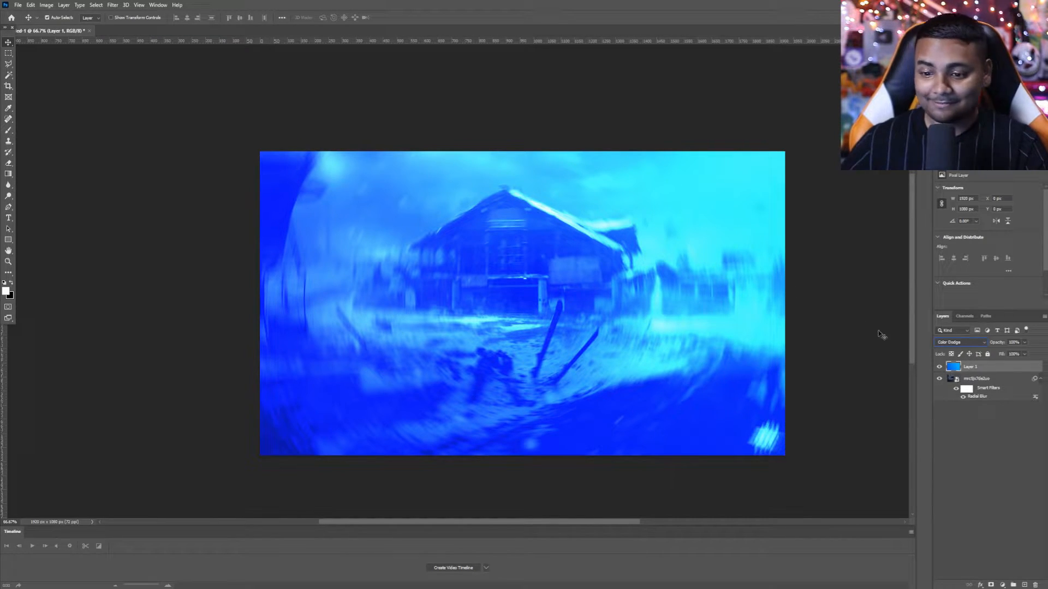
# Step: Reduce the gradient layer's opacity to about 68%
pyautogui.click(1025, 343)
pyautogui.moveTo(1027, 353); pyautogui.dragTo(1013, 356)
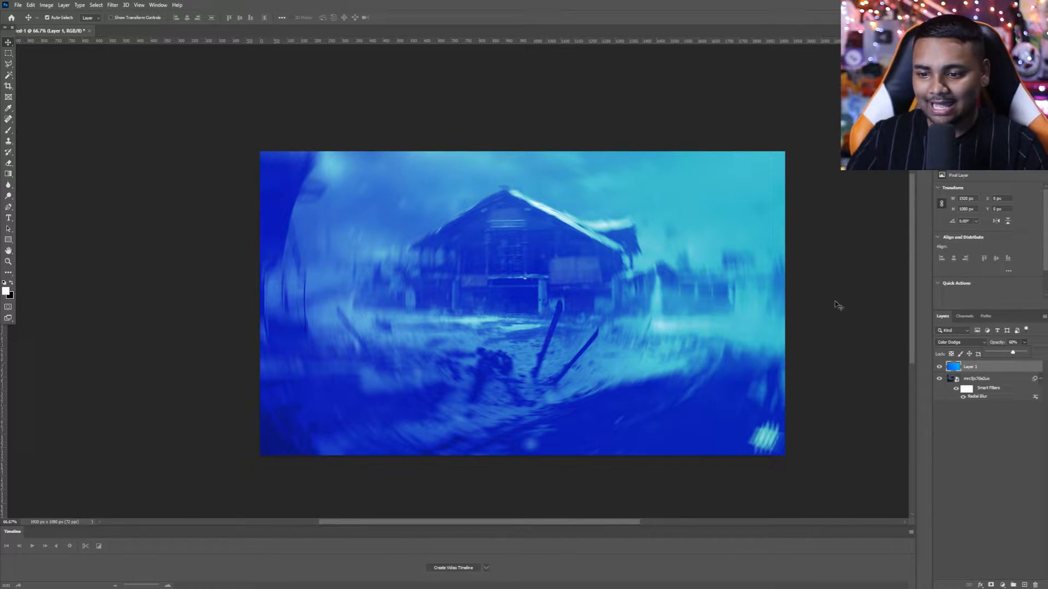
pyautogui.hotkey('ctrl', '-')
pyautogui.hotkey('ctrl', '-')
pyautogui.hotkey('ctrl', '+')
pyautogui.hotkey('ctrl', '+')
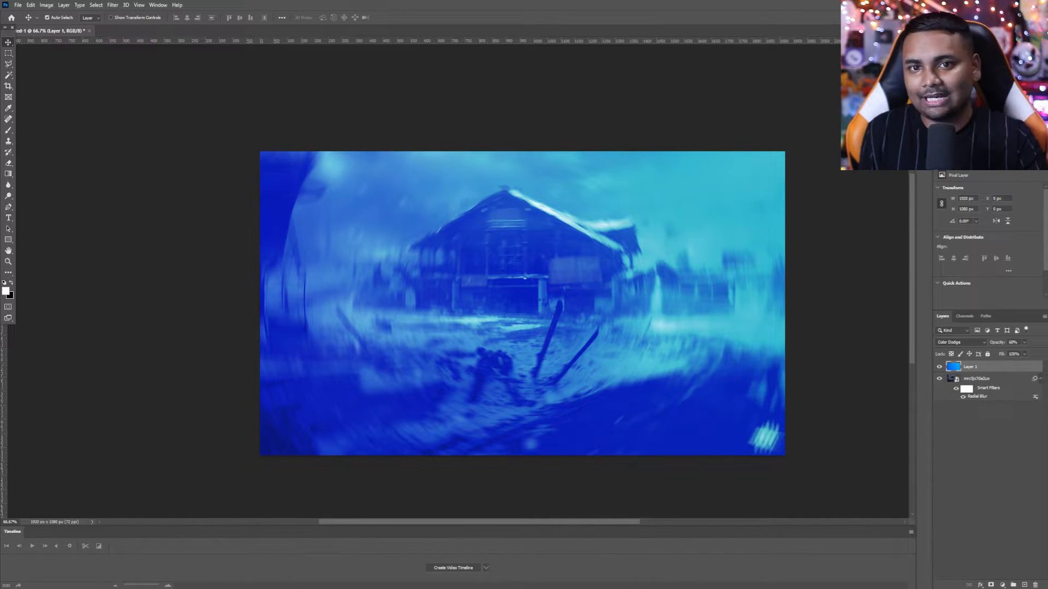
# Step: Place the pin-headed character cutout above the gradient layer and scale it up
pyautogui.moveTo(1046, 297); pyautogui.dragTo(680, 303)
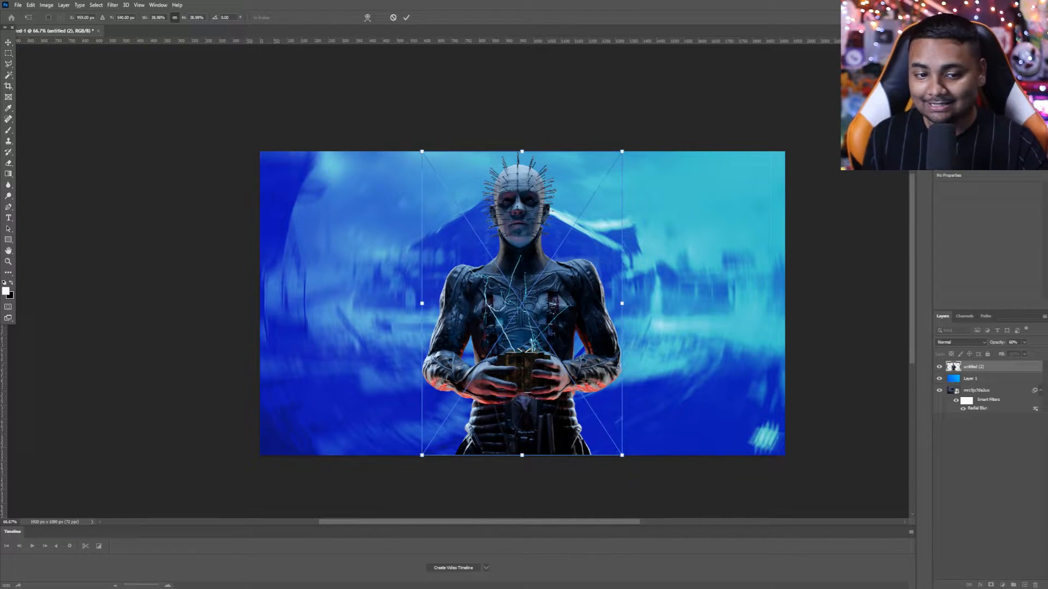
pyautogui.click(9, 43)
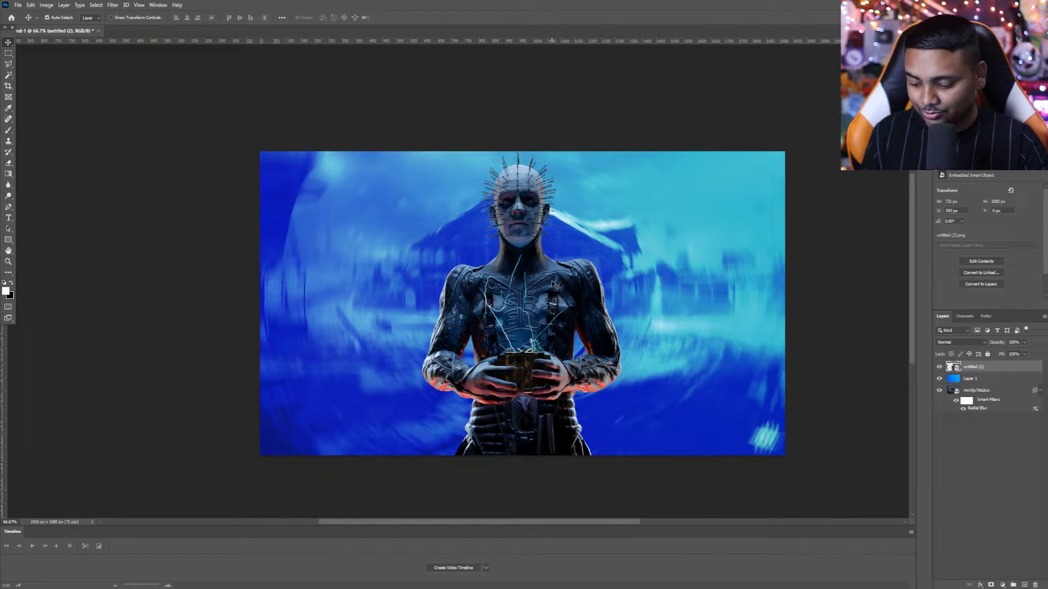
pyautogui.click(31, 6)
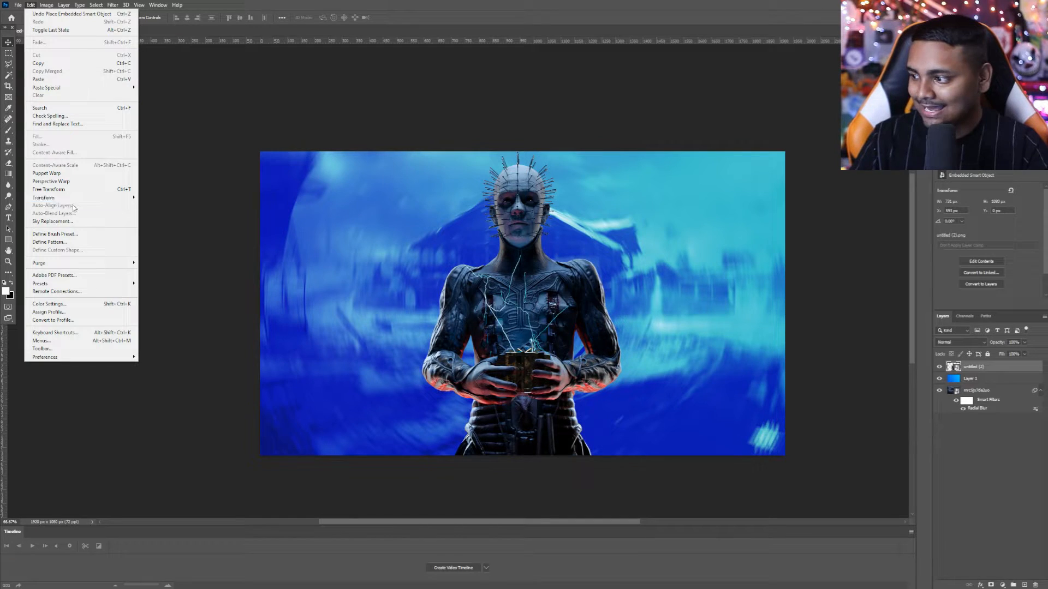
pyautogui.moveTo(55, 197)
pyautogui.click(156, 209)
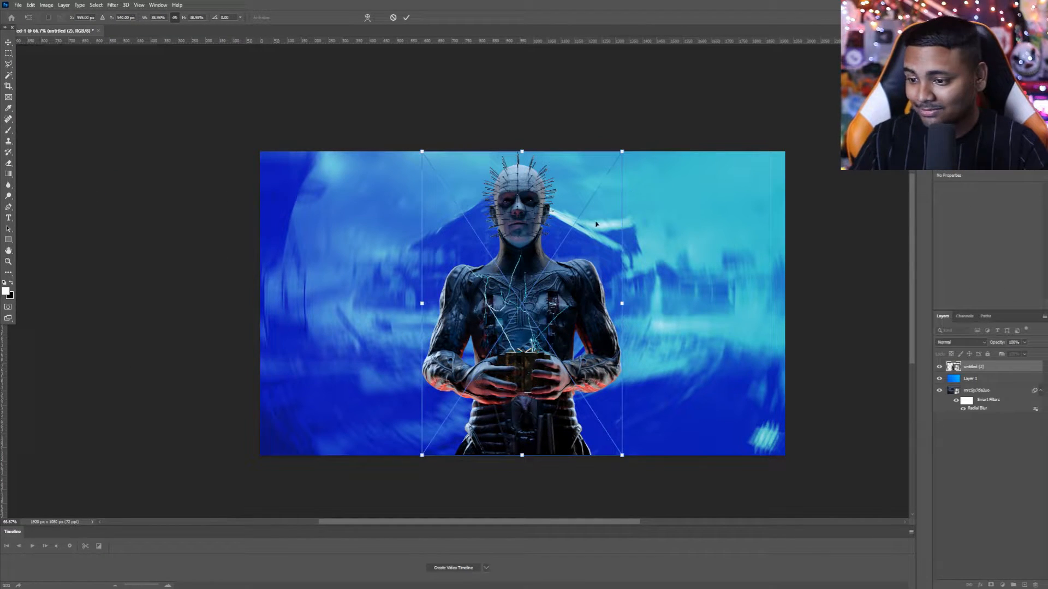
pyautogui.moveTo(622, 151); pyautogui.dragTo(745, 44)
pyautogui.scroll(-2, 653, 216)
pyautogui.scroll(-1, 652, 216)
# Step: Position the character in the right half of the canvas with its head inside the frame, tilted slightly counterclockwise, and apply the transform
pyautogui.moveTo(652, 216); pyautogui.dragTo(652, 371)
pyautogui.moveTo(636, 113); pyautogui.dragTo(636, 176)
pyautogui.moveTo(680, 328); pyautogui.dragTo(677, 270)
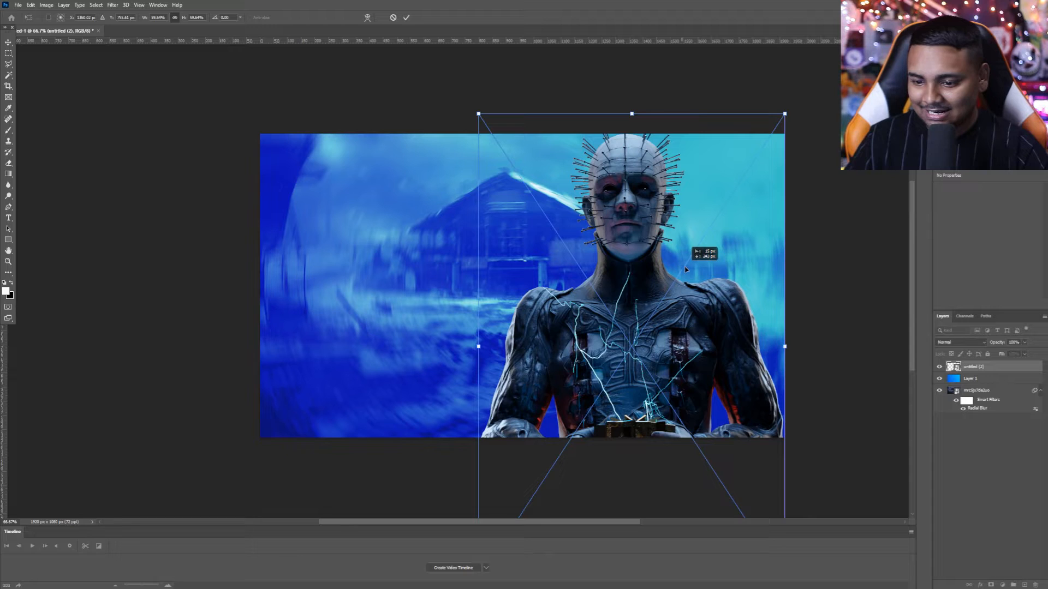
pyautogui.moveTo(637, 112); pyautogui.dragTo(644, 136)
pyautogui.moveTo(700, 210); pyautogui.dragTo(699, 203)
pyautogui.moveTo(806, 127); pyautogui.dragTo(742, 152)
pyautogui.click(406, 18)
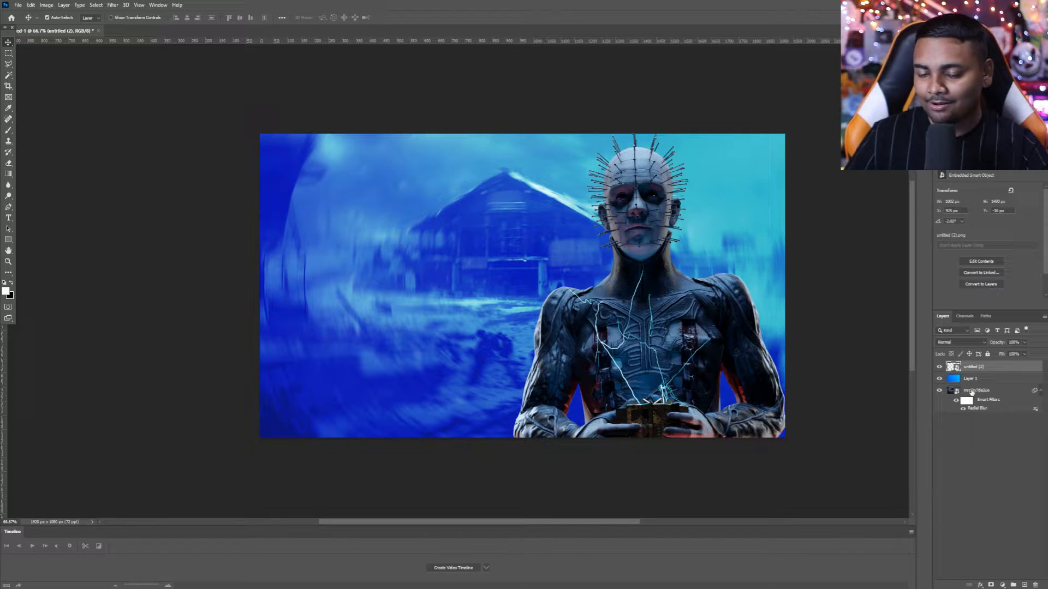
# Step: Add a black Drop Shadow to the character layer with 100% opacity, 0 px distance, 22% spread and a slightly larger size
pyautogui.doubleClick(999, 373)
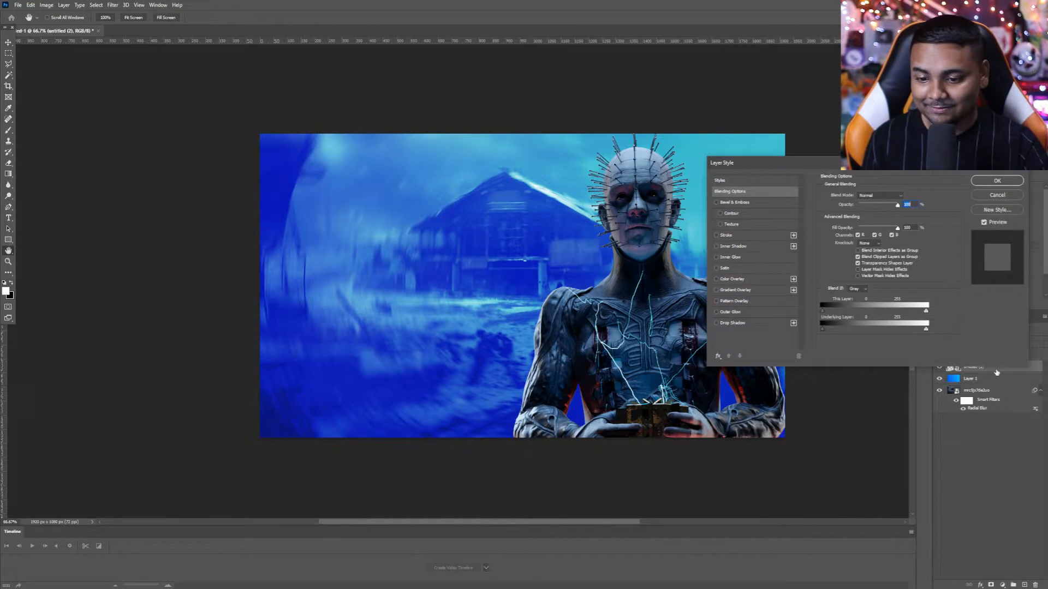
pyautogui.click(716, 324)
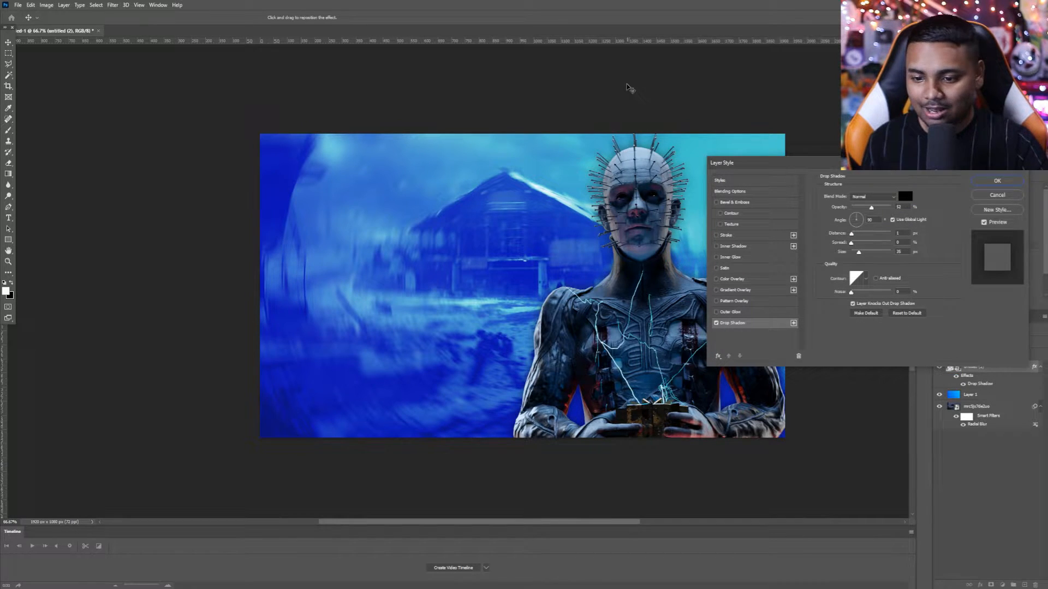
pyautogui.moveTo(852, 243)
pyautogui.mouseDown()
pyautogui.moveTo(860, 249)
pyautogui.moveTo(851, 236)
pyautogui.mouseUp()
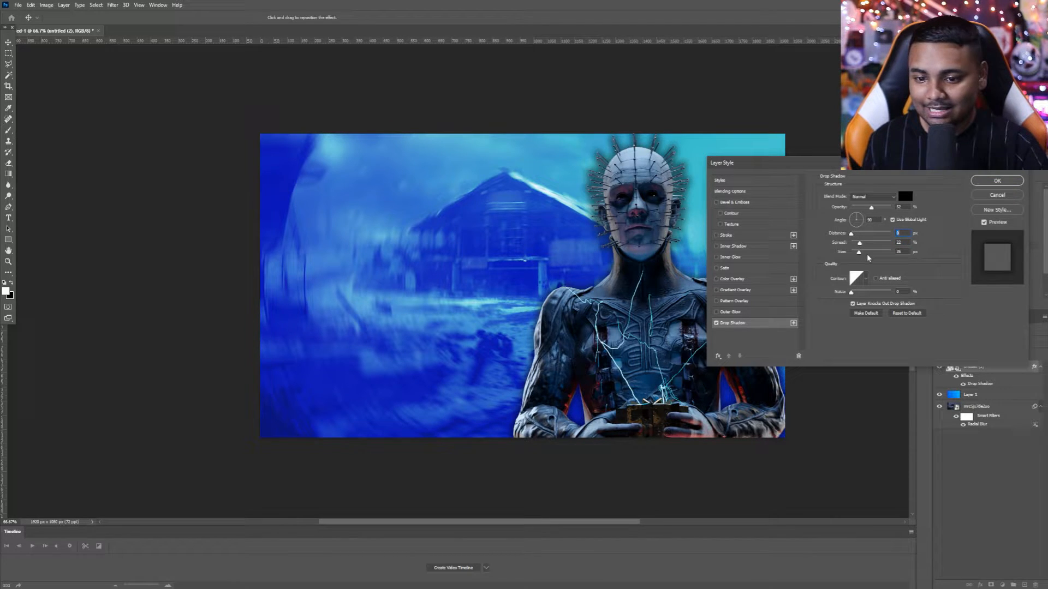
pyautogui.moveTo(872, 208); pyautogui.dragTo(907, 207)
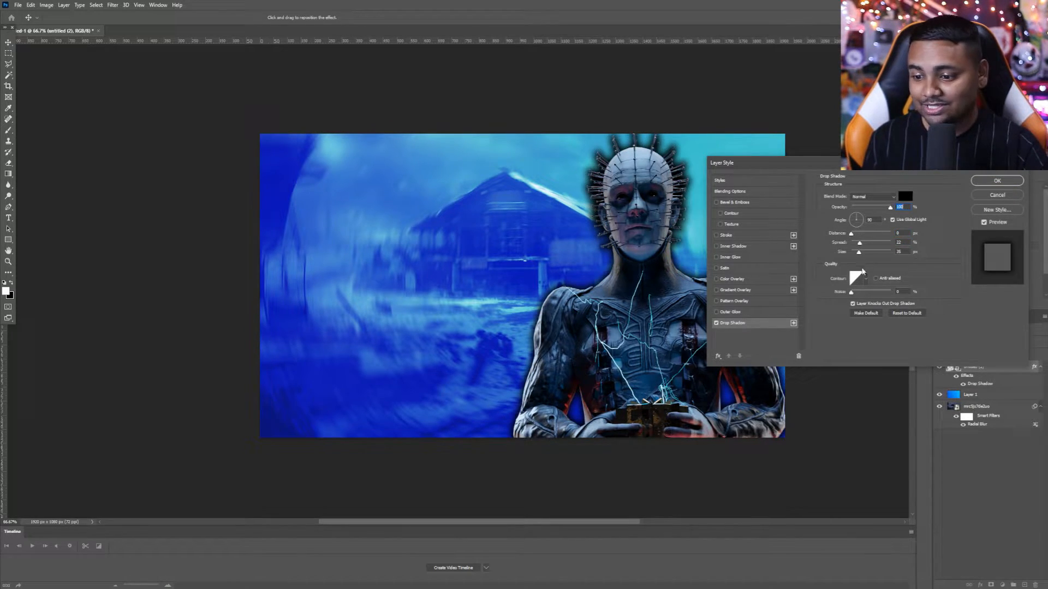
pyautogui.moveTo(858, 252); pyautogui.dragTo(863, 252)
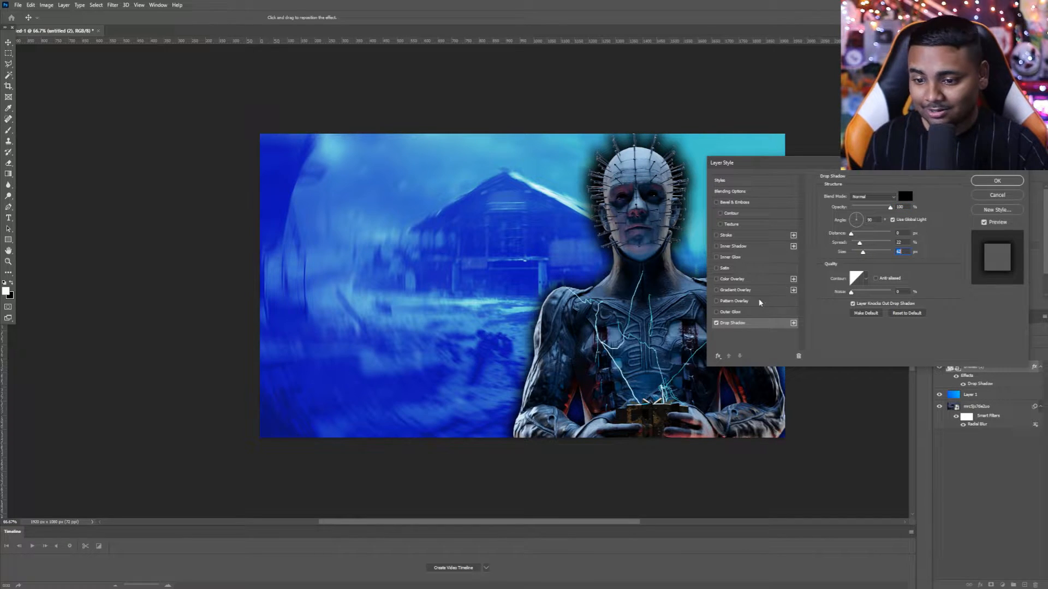
# Step: Add a white Outer Glow with slightly more spread and a smaller size to the character, and reduce its Drop Shadow opacity to 34%
pyautogui.click(730, 313)
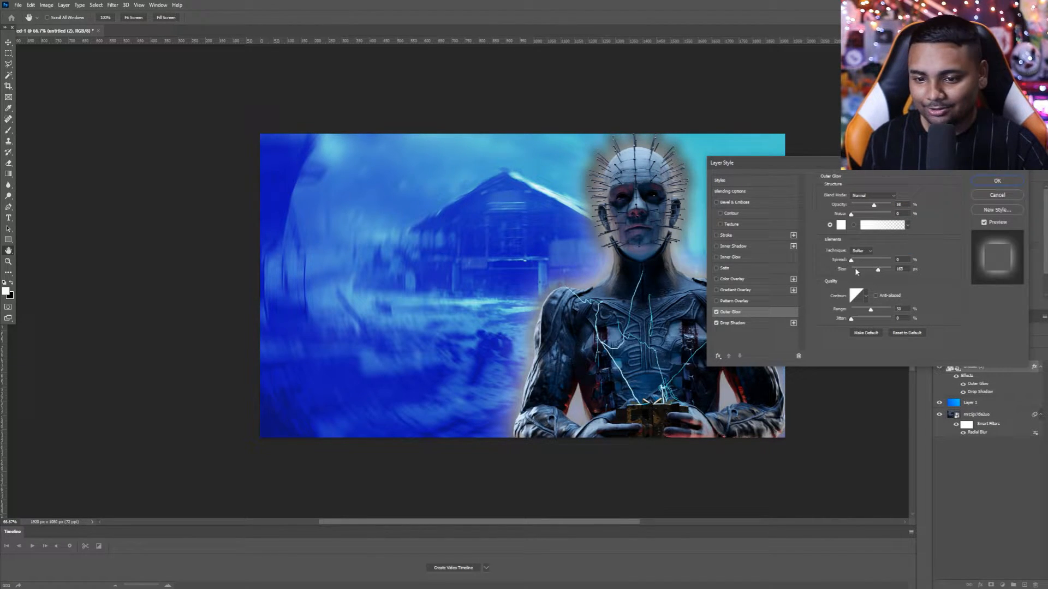
pyautogui.moveTo(853, 261); pyautogui.dragTo(868, 269)
pyautogui.click(716, 323)
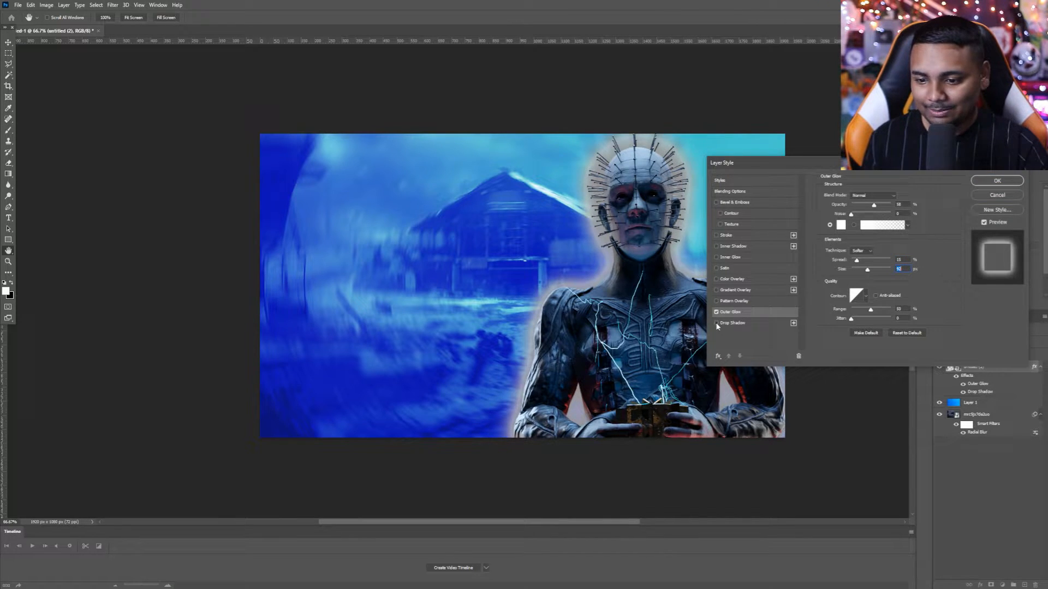
pyautogui.click(731, 323)
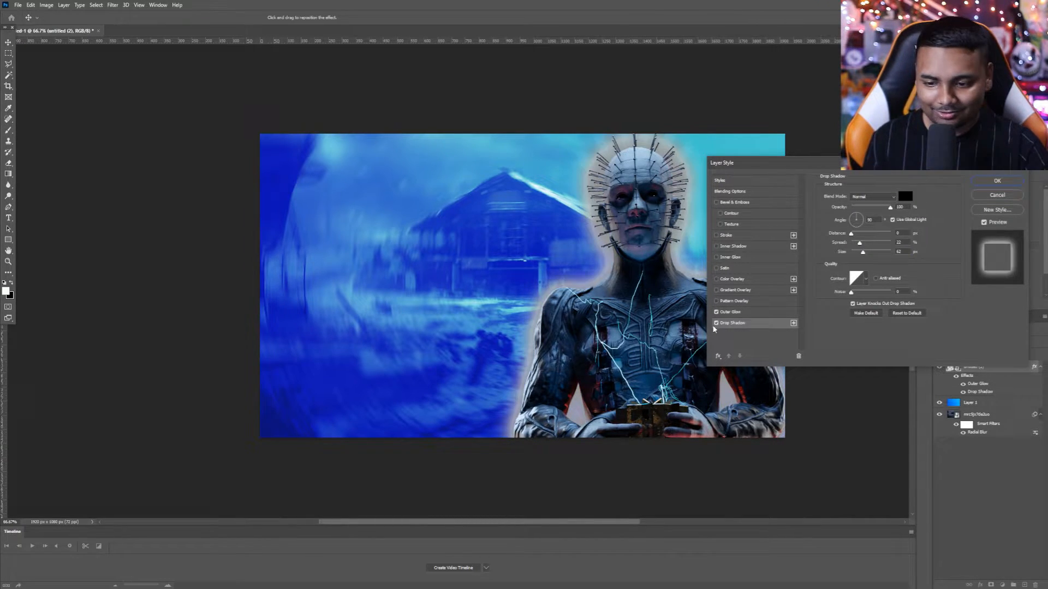
pyautogui.moveTo(868, 209); pyautogui.dragTo(866, 210)
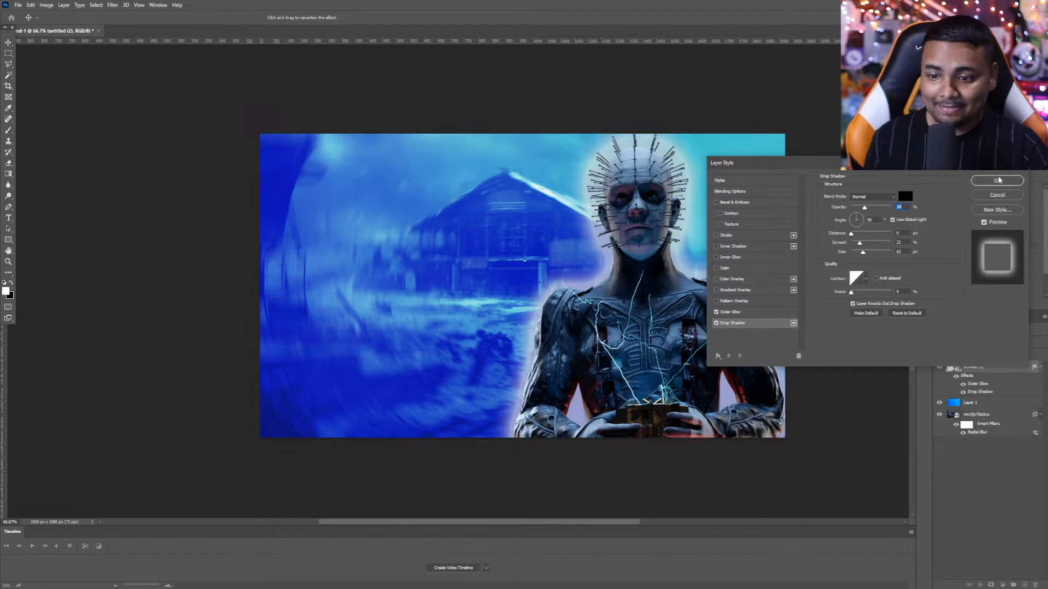
# Step: Add a white 10 px outside Stroke to the character and apply the layer style
pyautogui.click(724, 235)
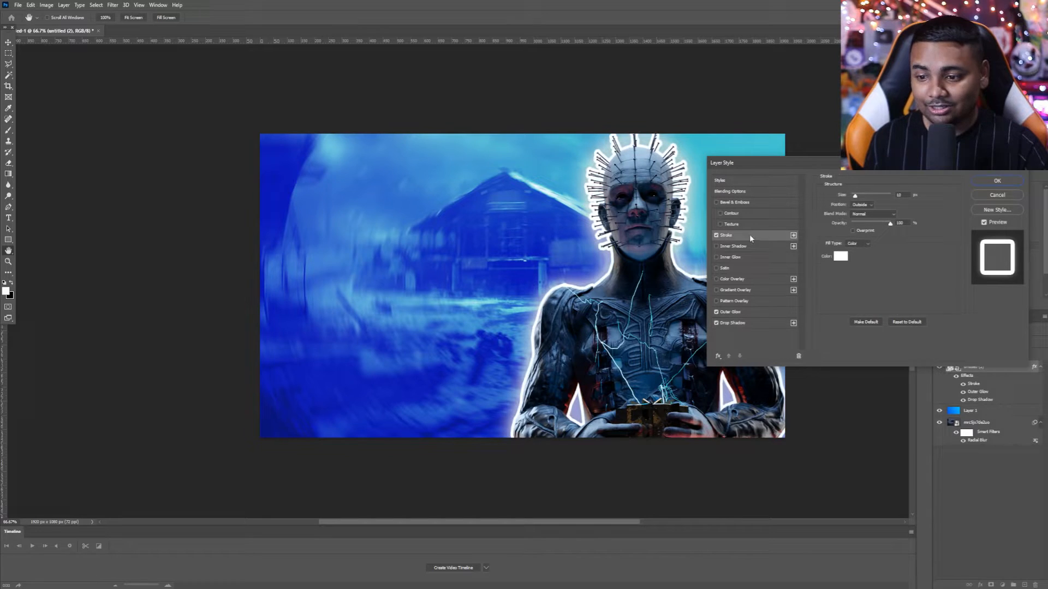
pyautogui.moveTo(859, 196); pyautogui.dragTo(856, 199)
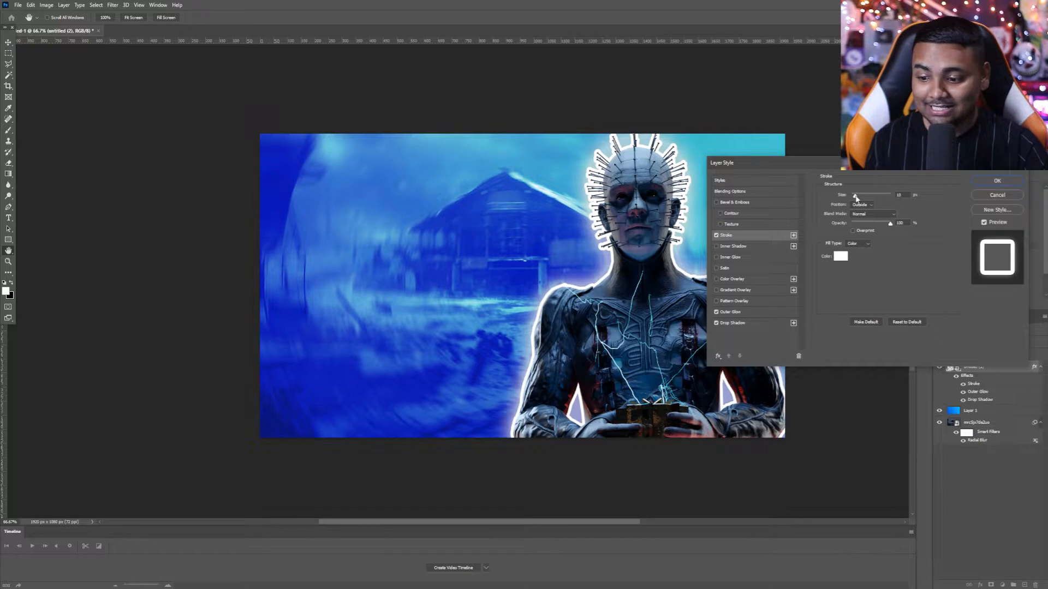
pyautogui.moveTo(856, 199); pyautogui.dragTo(856, 199)
pyautogui.press('Return')
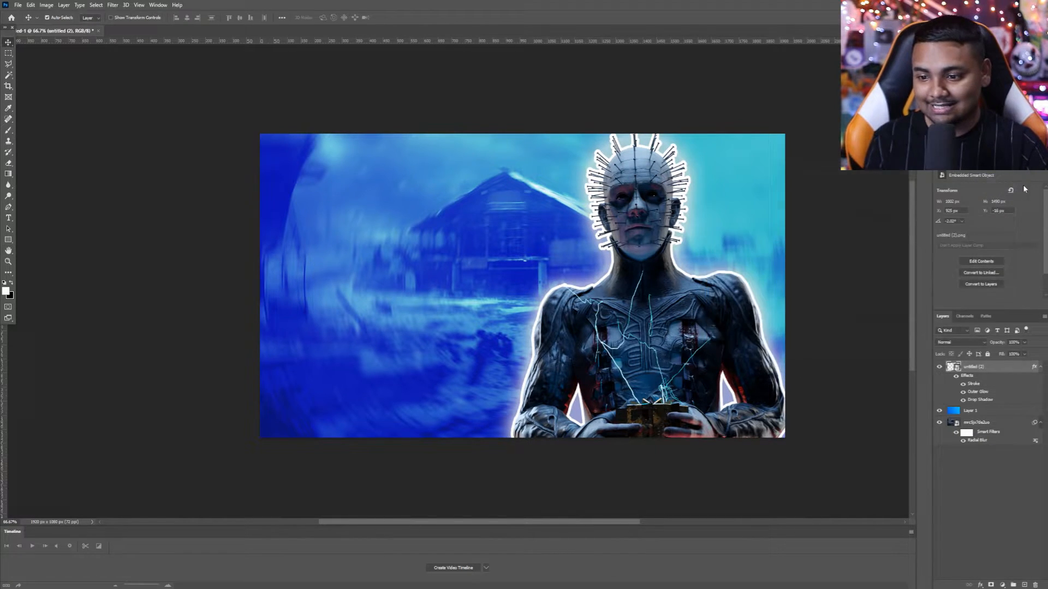
pyautogui.press('v')
pyautogui.hotkey('ctrl', '-')
pyautogui.hotkey('ctrl', '+')
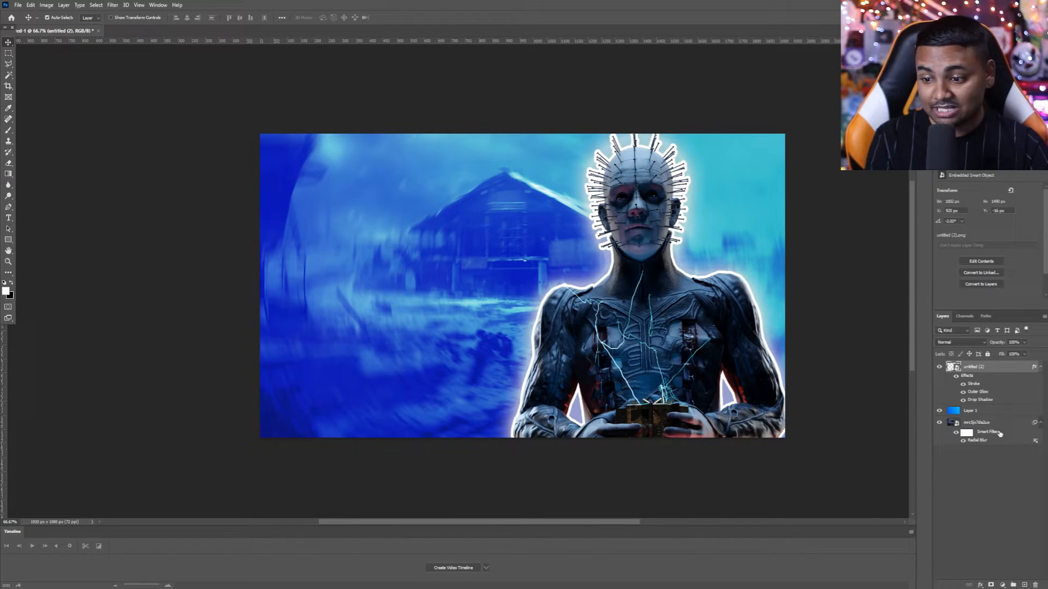
# Step: Compare blend modes on the blue gradient layer, starting from Multiply, and settle on Overlay
pyautogui.click(1011, 413)
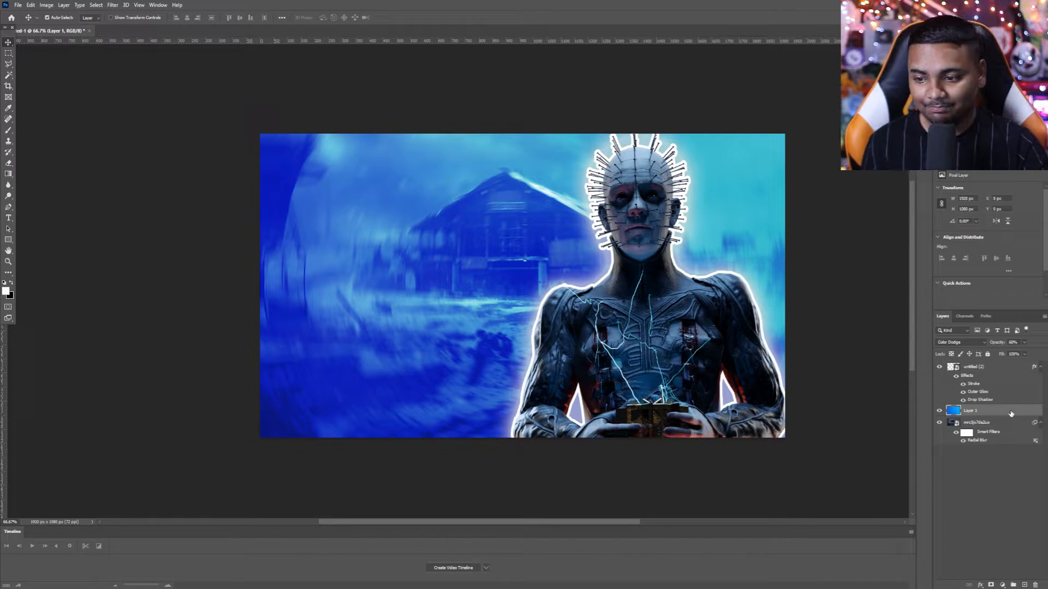
pyautogui.click(974, 343)
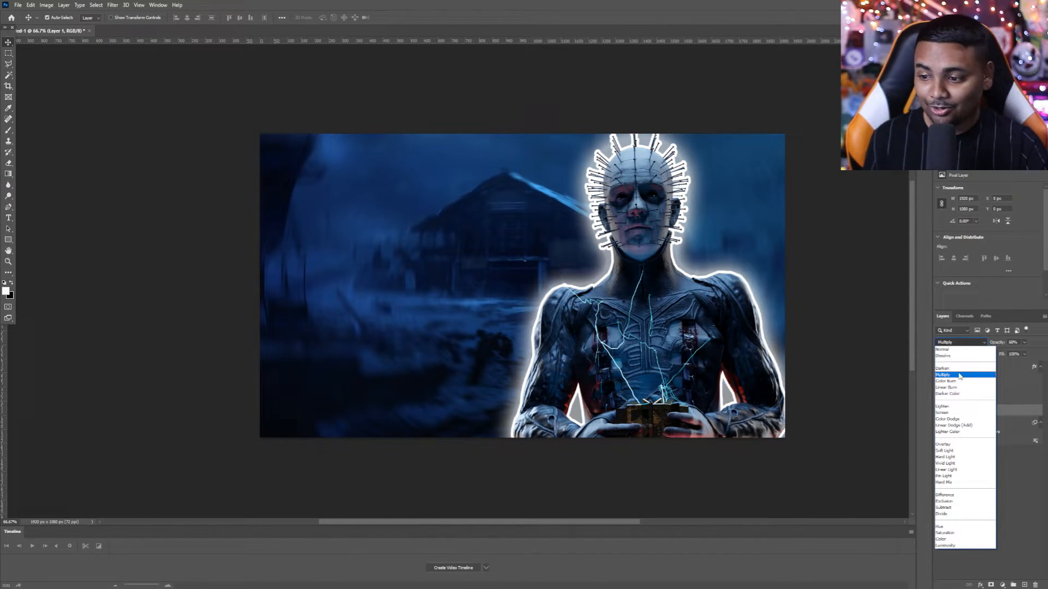
pyautogui.click(959, 375)
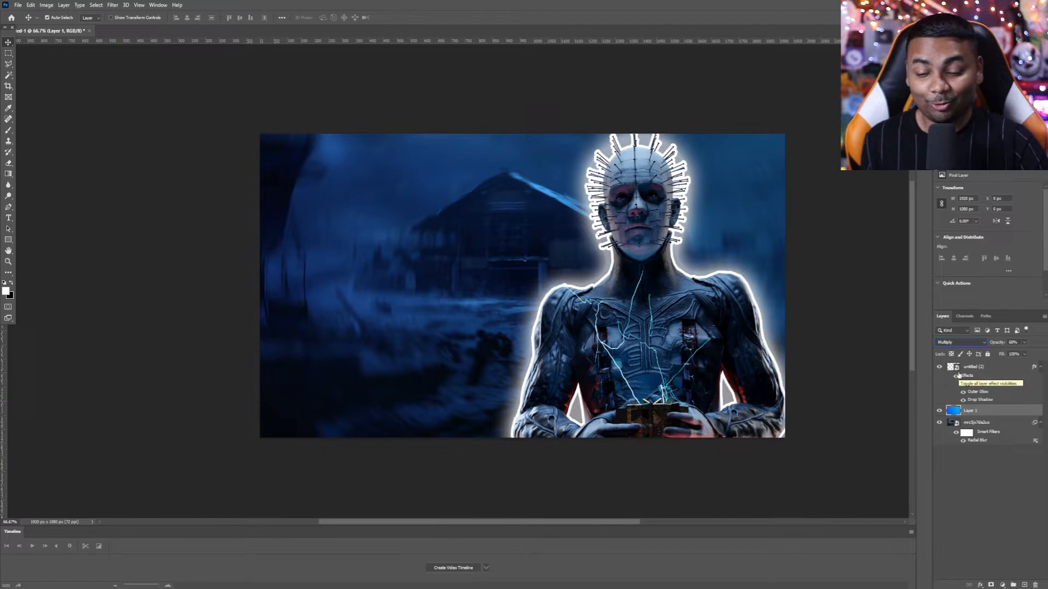
pyautogui.press('Down')
pyautogui.press('Down')
pyautogui.press('Down')
pyautogui.press('Down')
pyautogui.press('Up')
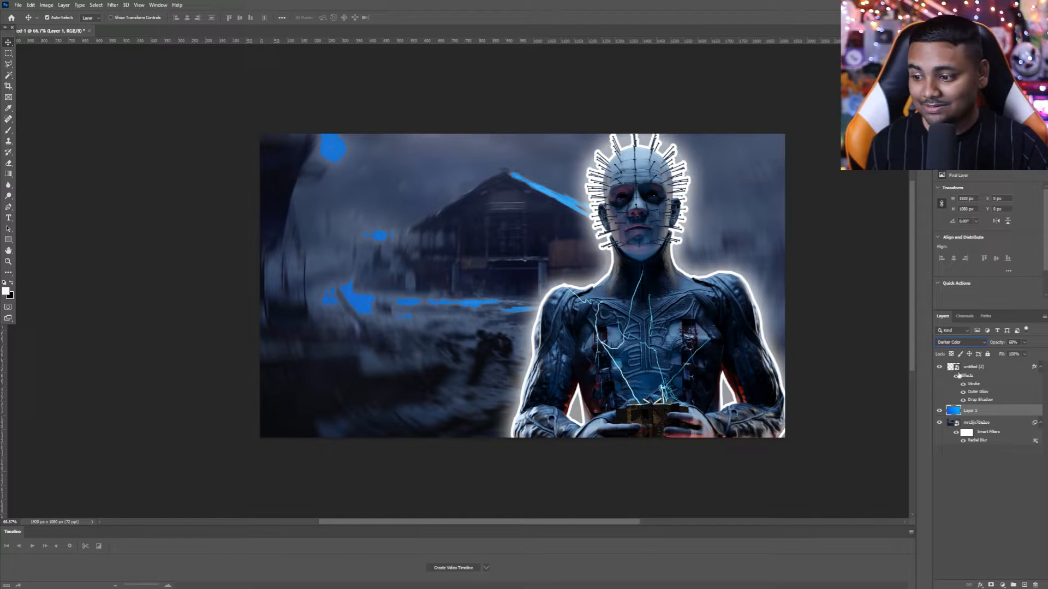
pyautogui.press('Down')
pyautogui.press('Down')
pyautogui.press('Down')
pyautogui.press('Down')
pyautogui.press('Down')
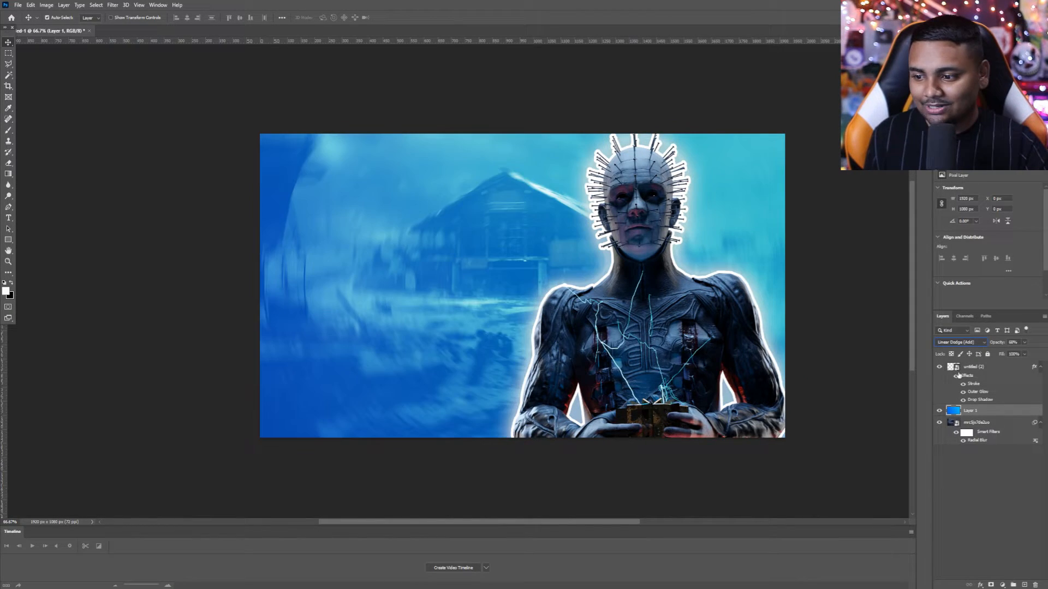
pyautogui.press('Down')
pyautogui.press('Down')
pyautogui.press('Down')
pyautogui.press('Up')
pyautogui.press('Up')
pyautogui.press('Down')
pyautogui.press('Down')
pyautogui.press('Down')
pyautogui.press('Down')
pyautogui.press('Down')
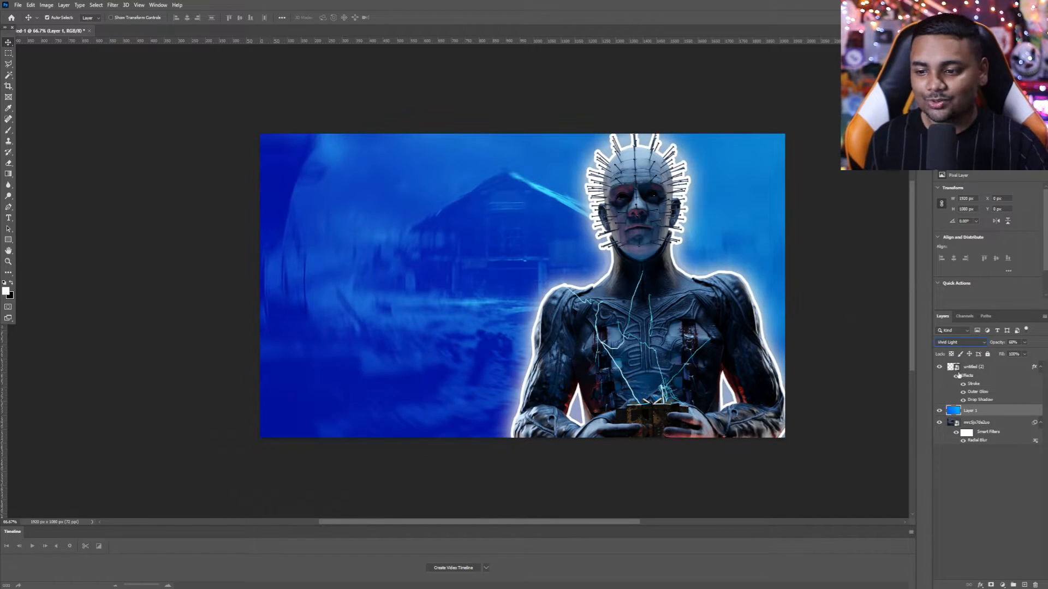
pyautogui.press('Down')
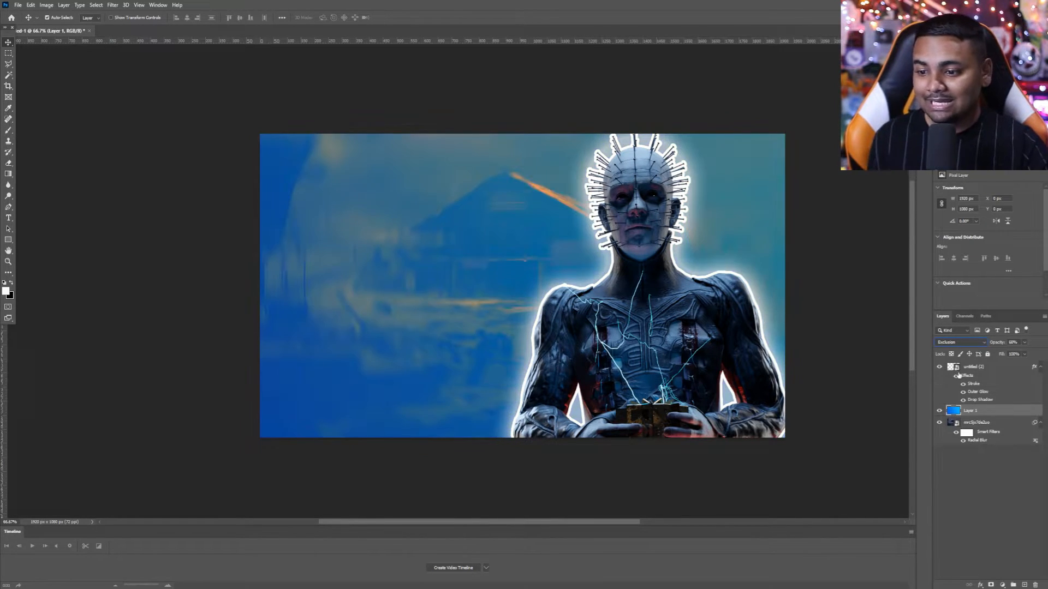
pyautogui.press('Down')
pyautogui.press('Up')
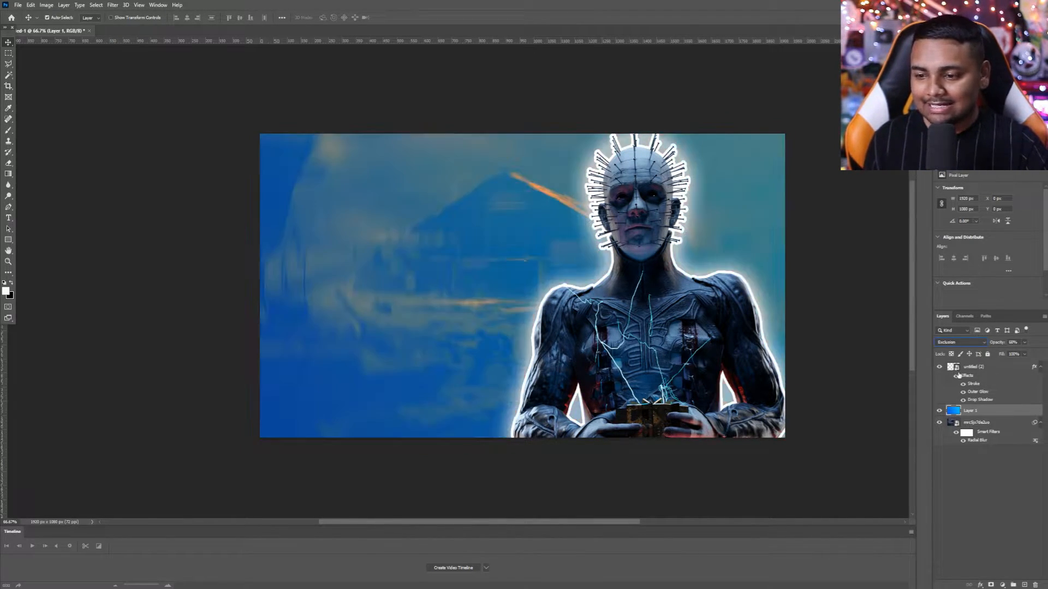
pyautogui.press('Up')
pyautogui.press('Up')
pyautogui.press('Up')
pyautogui.press('Up')
pyautogui.press('Up')
pyautogui.press('Up')
pyautogui.press('Up')
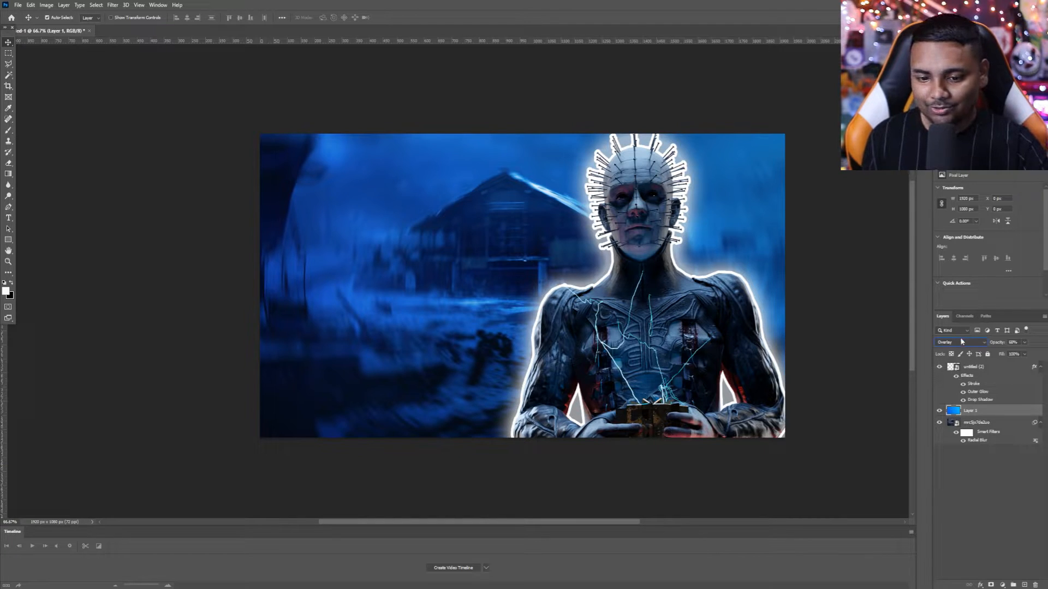
pyautogui.moveTo(662, 332); pyautogui.dragTo(670, 333)
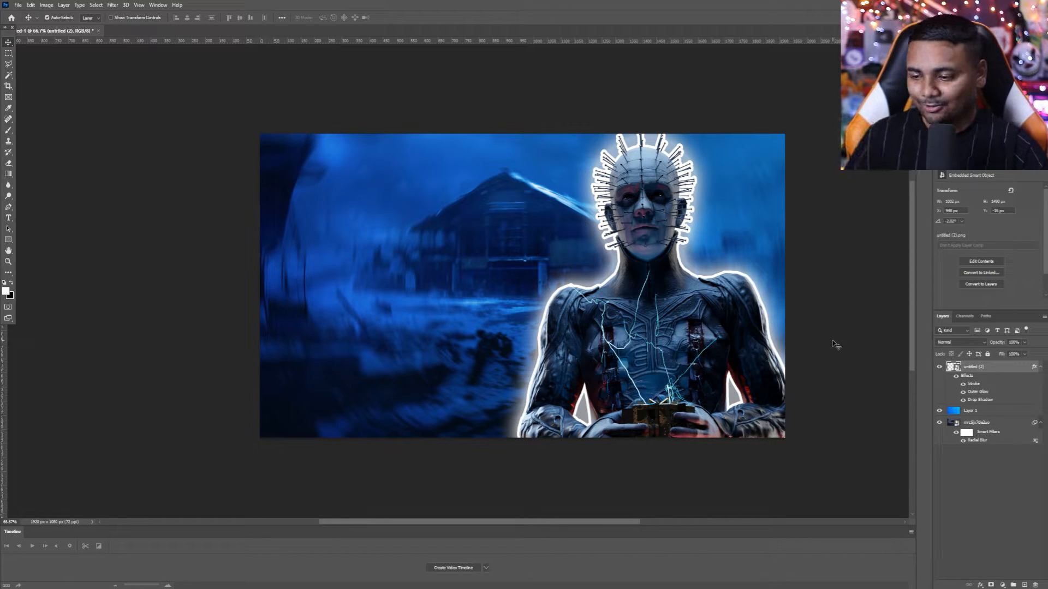
pyautogui.click(9, 219)
pyautogui.hotkey('ctrl', 'z')
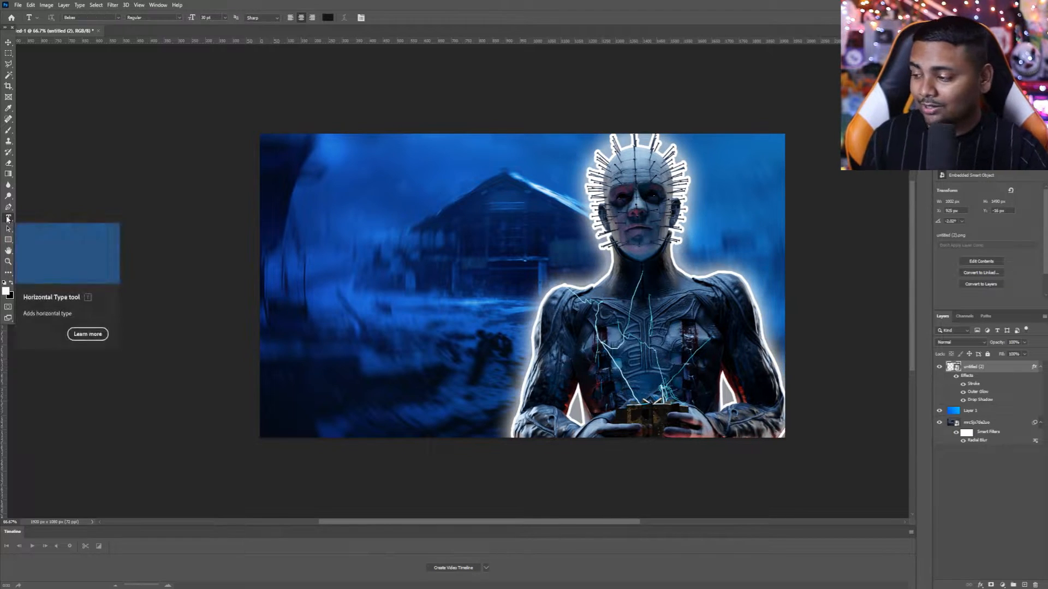
# Step: Add a text layer over the left part of the canvas reading PINHEAD and GAMEPLAY on two lines
pyautogui.click(322, 263)
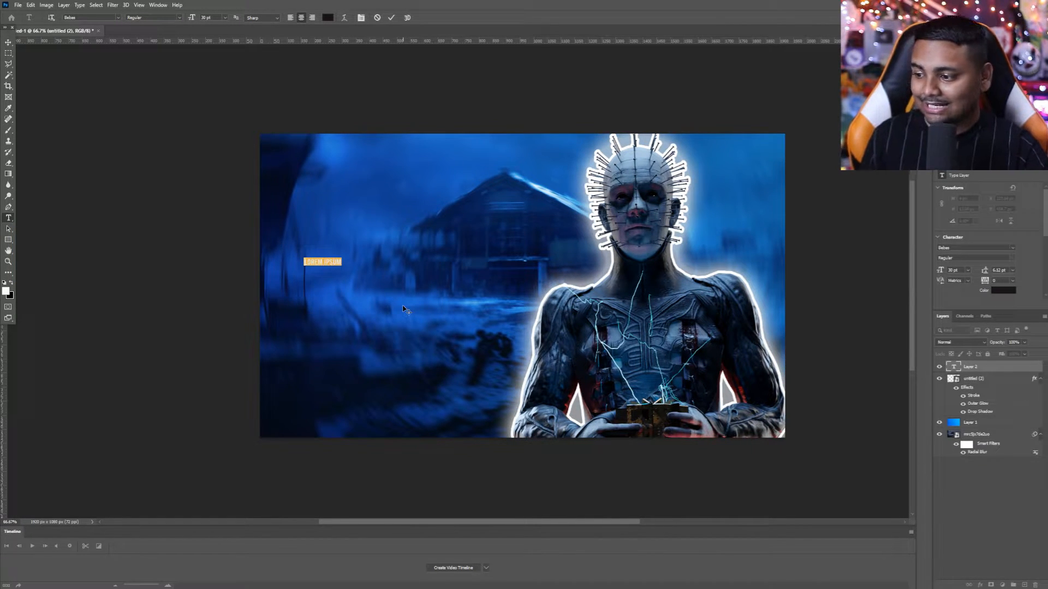
pyautogui.press('BackSpace')
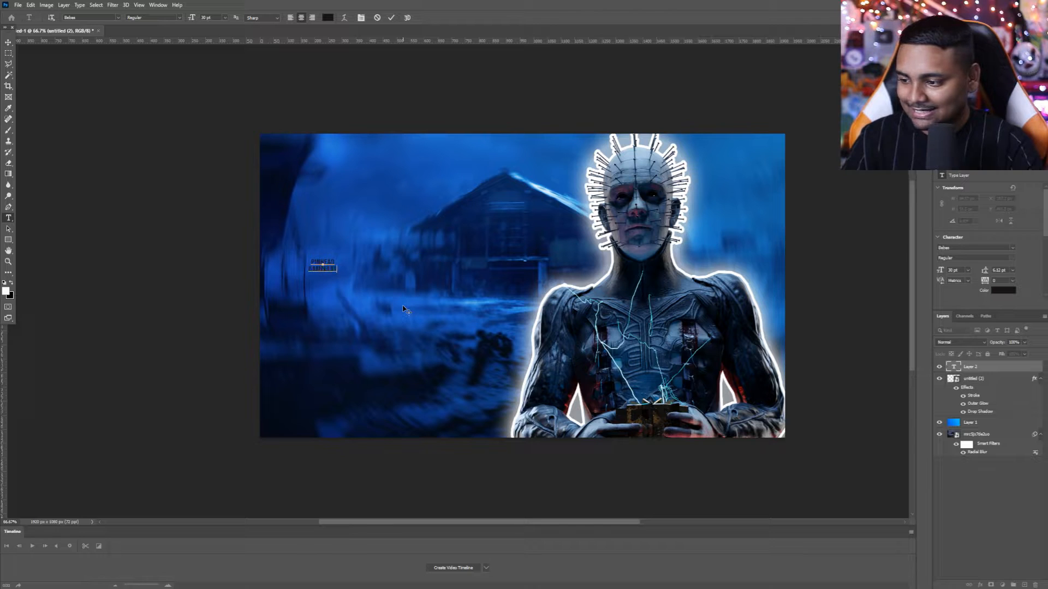
pyautogui.click(8, 42)
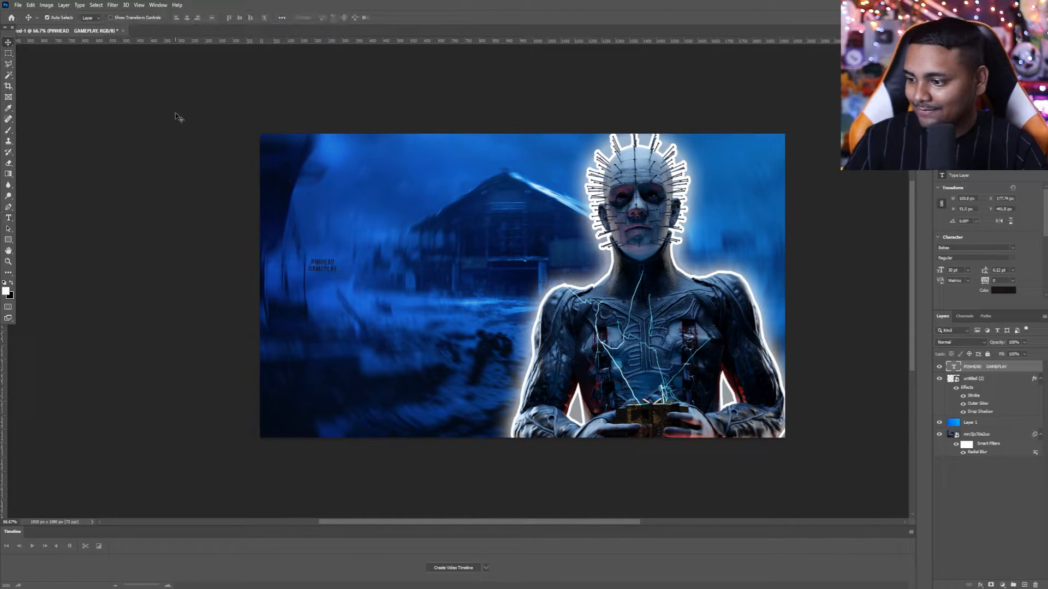
# Step: Scale up the PINHEAD GAMEPLAY text to fill the space left of the character, center it vertically there and apply the transform
pyautogui.hotkey('ctrl', 't')
pyautogui.moveTo(335, 254); pyautogui.dragTo(335, 169)
pyautogui.moveTo(341, 229); pyautogui.dragTo(417, 279)
pyautogui.moveTo(410, 227); pyautogui.dragTo(409, 209)
pyautogui.moveTo(445, 231); pyautogui.dragTo(411, 236)
pyautogui.click(406, 17)
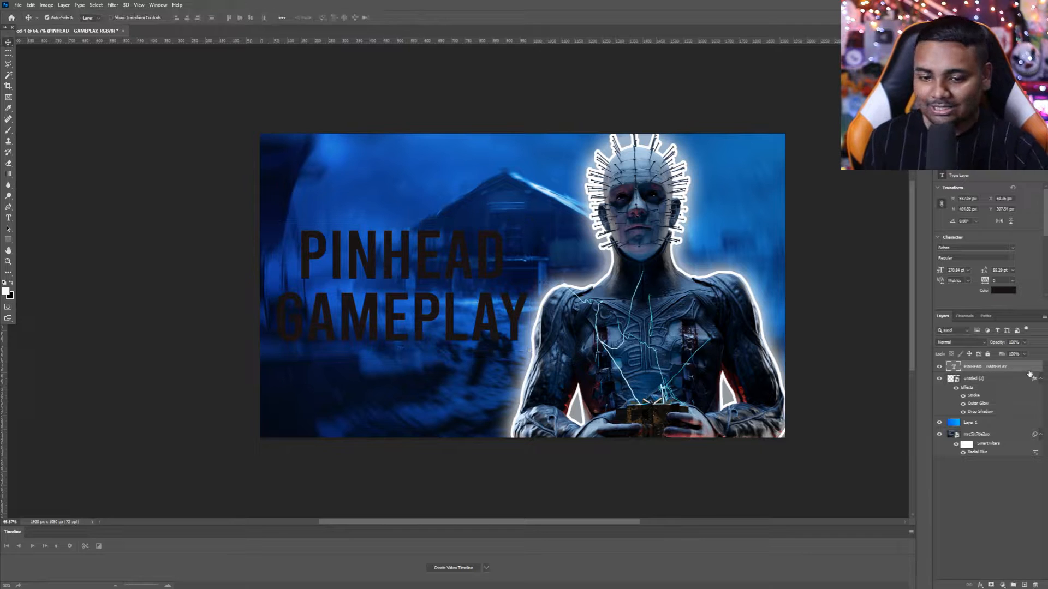
# Step: Add a Color Overlay to the PINHEAD GAMEPLAY text and set its color to white (ffffff)
pyautogui.doubleClick(1017, 368)
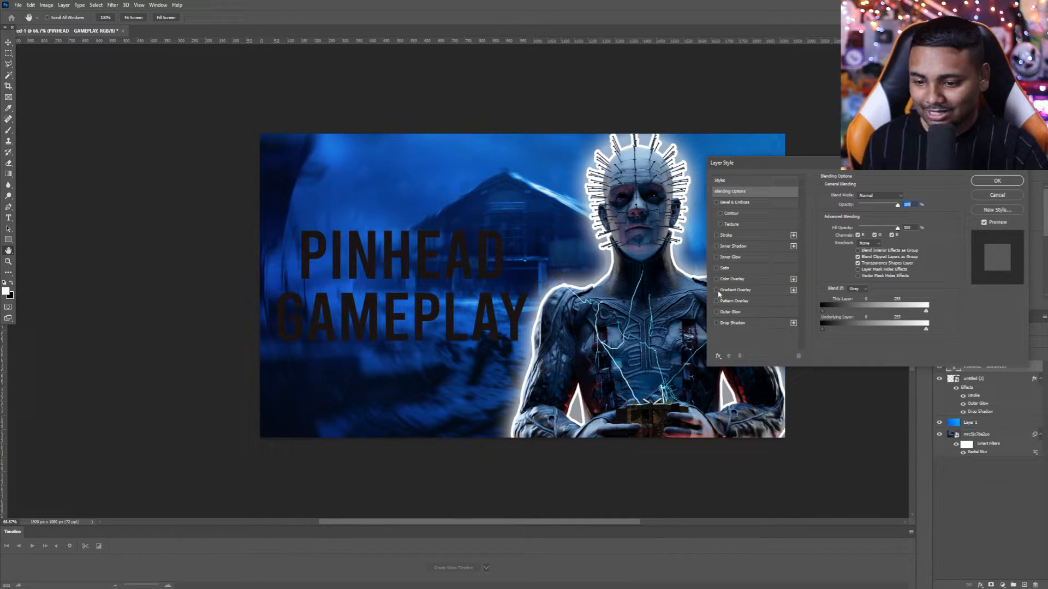
pyautogui.click(717, 279)
pyautogui.click(732, 279)
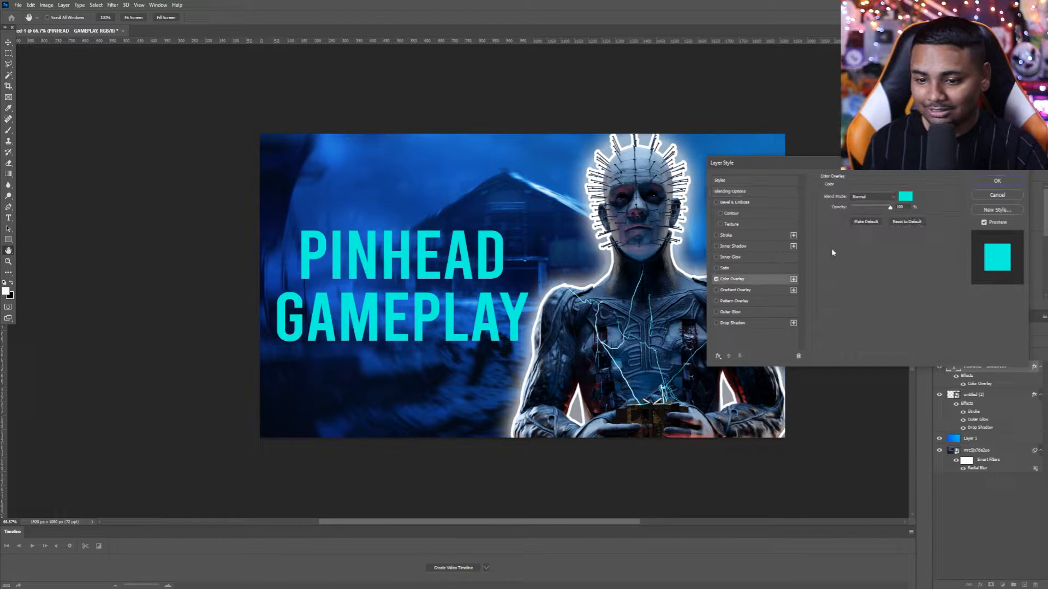
pyautogui.click(905, 196)
pyautogui.write('ffffff')
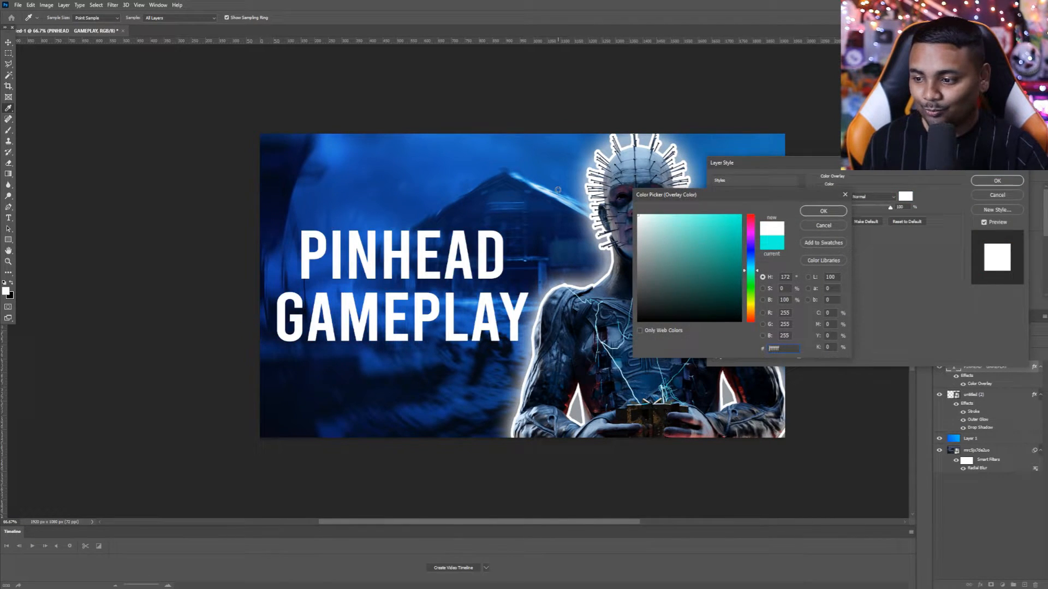
pyautogui.click(823, 211)
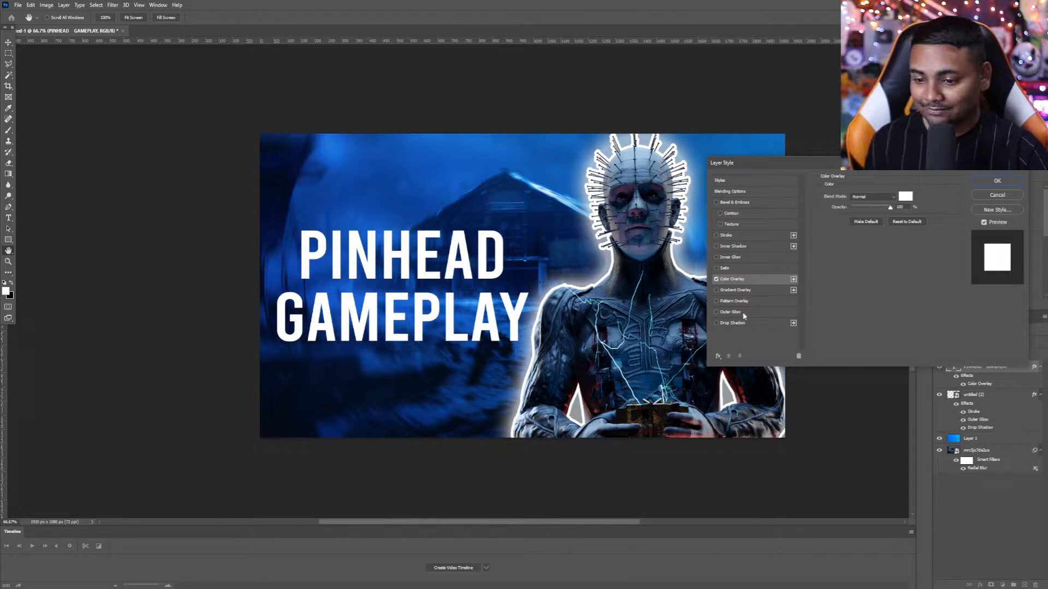
# Step: Add a white Outer Glow to the text and reduce the glow's size and opacity
pyautogui.click(725, 314)
pyautogui.moveTo(870, 271); pyautogui.dragTo(863, 269)
pyautogui.moveTo(874, 206); pyautogui.dragTo(857, 208)
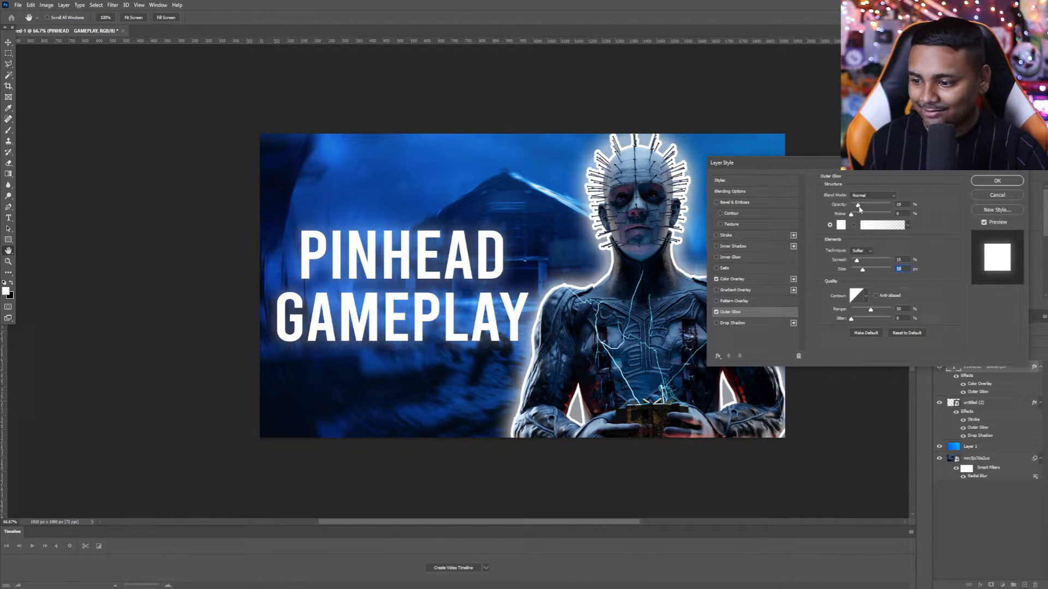
# Step: Add a black Drop Shadow to the text with more spread and size and about 75% opacity, and apply the layer style
pyautogui.click(729, 323)
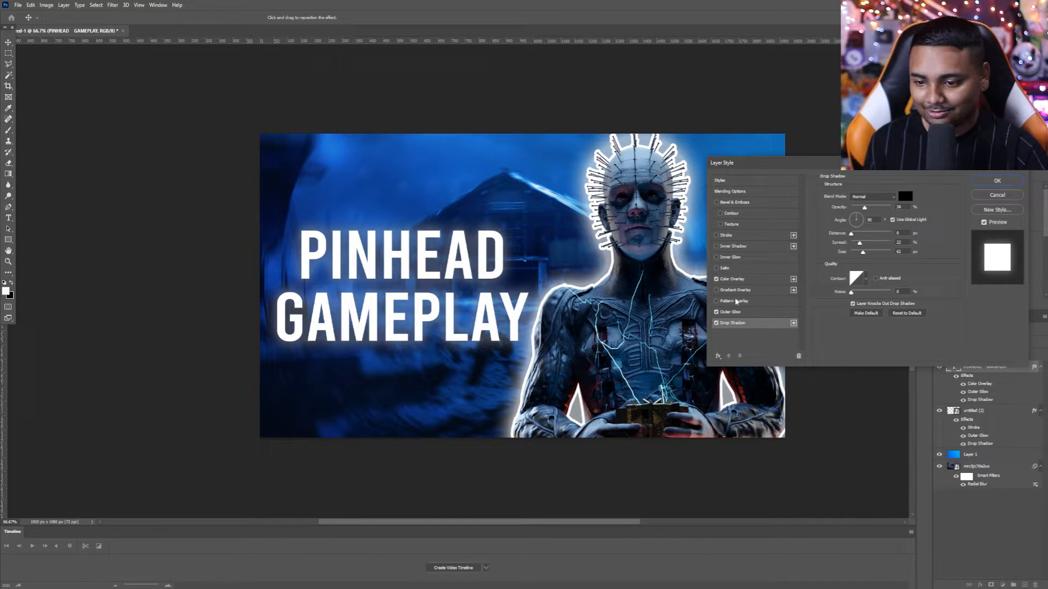
pyautogui.moveTo(860, 244); pyautogui.dragTo(868, 257)
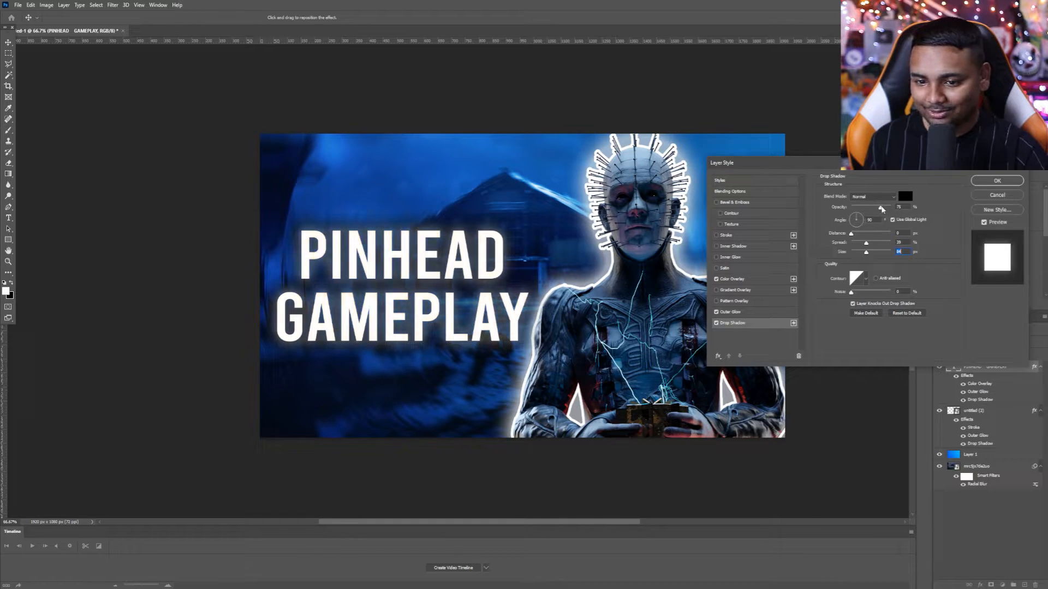
pyautogui.press('Return')
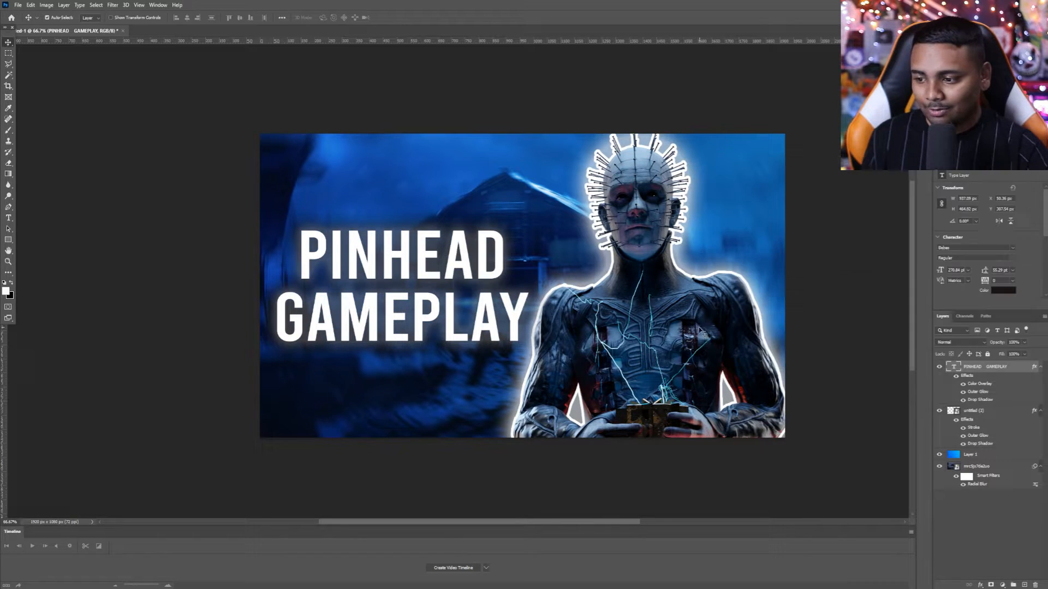
# Step: Warp the PINHEAD GAMEPLAY title with the Arch style at +5% bend, and nudge the character and title slightly
pyautogui.rightClick(1015, 370)
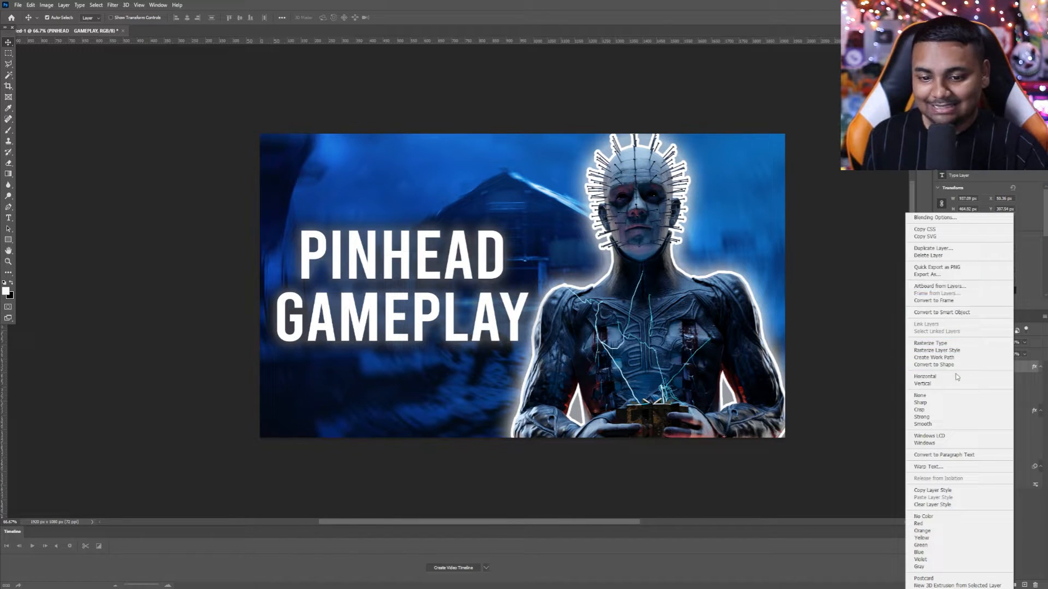
pyautogui.click(951, 468)
pyautogui.click(505, 166)
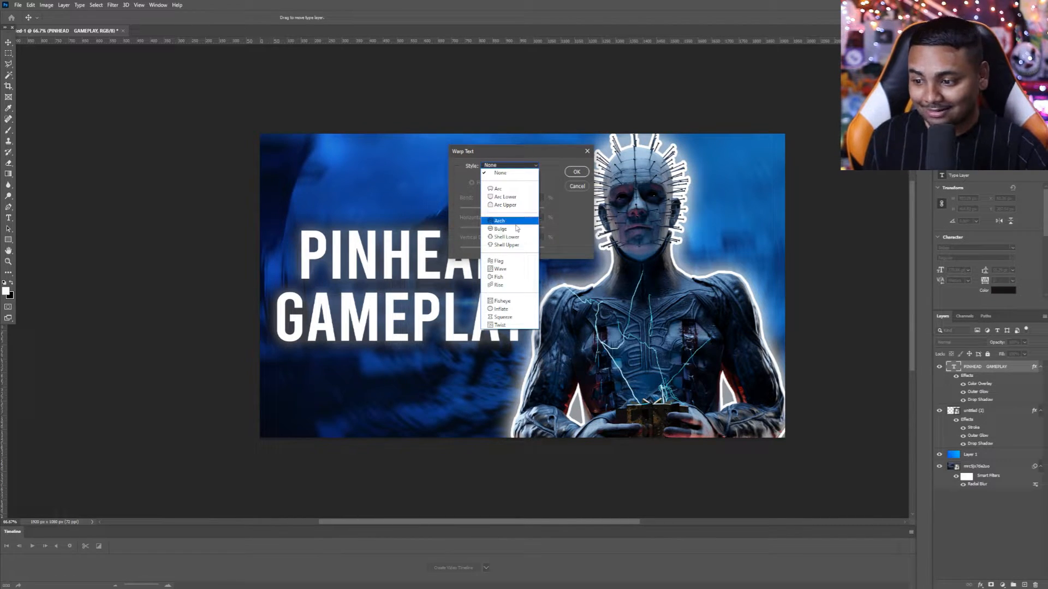
pyautogui.click(517, 221)
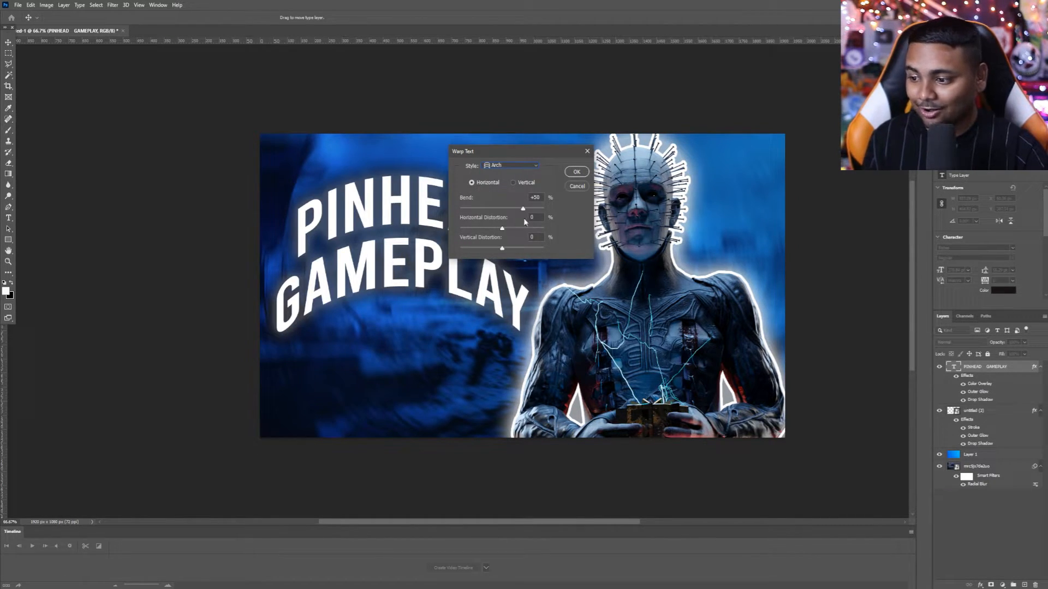
pyautogui.write('0')
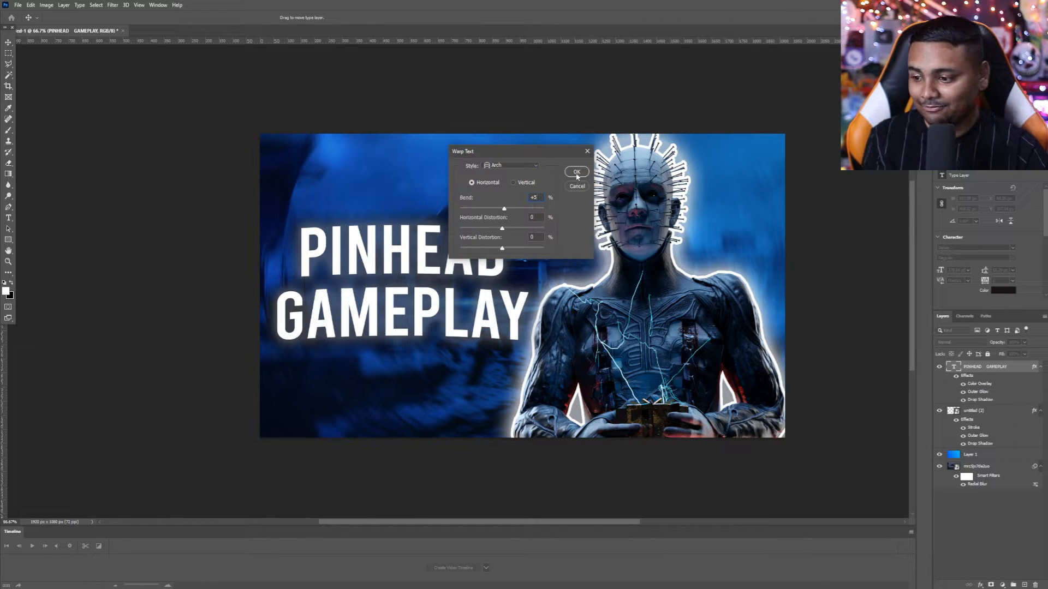
pyautogui.click(576, 173)
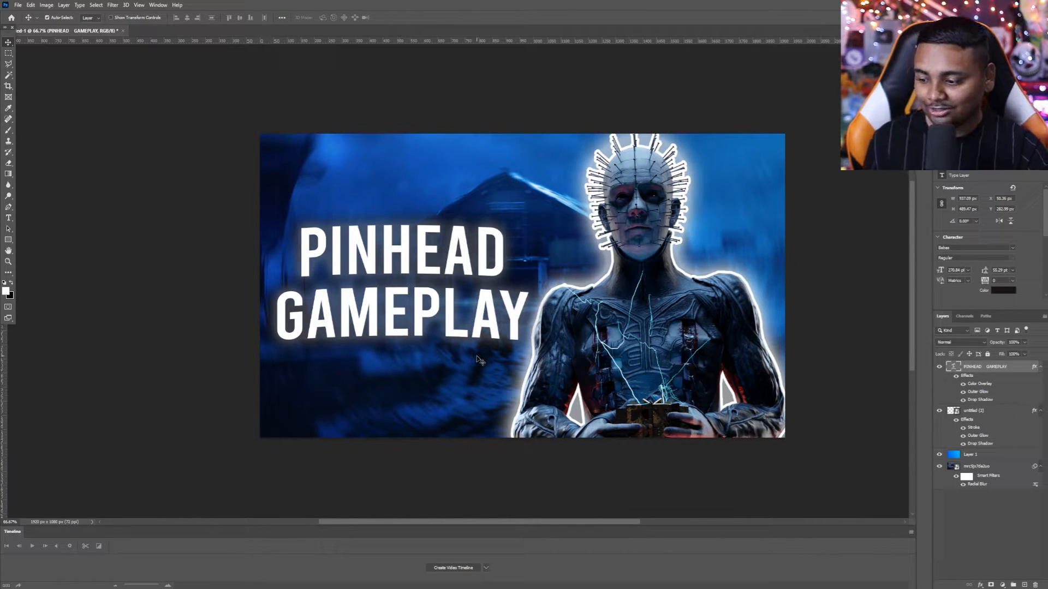
pyautogui.moveTo(599, 361); pyautogui.dragTo(604, 365)
pyautogui.moveTo(451, 324); pyautogui.dragTo(451, 328)
# Step: Add a separate text layer reading DEAD BY DAYLIGHT above the PINHEAD GAMEPLAY title
pyautogui.press('t')
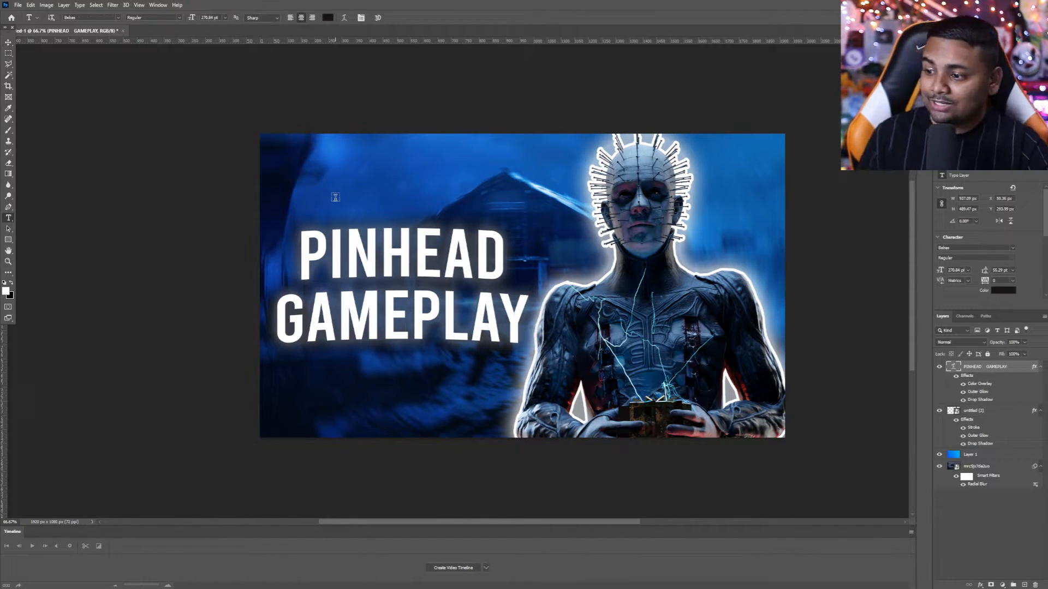
pyautogui.click(335, 197)
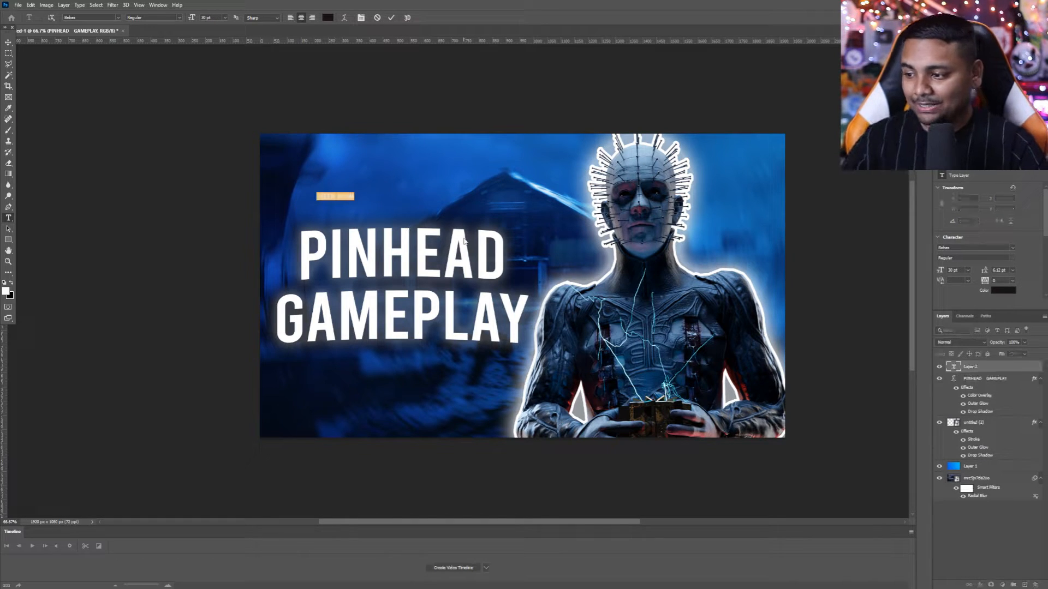
pyautogui.press('BackSpace')
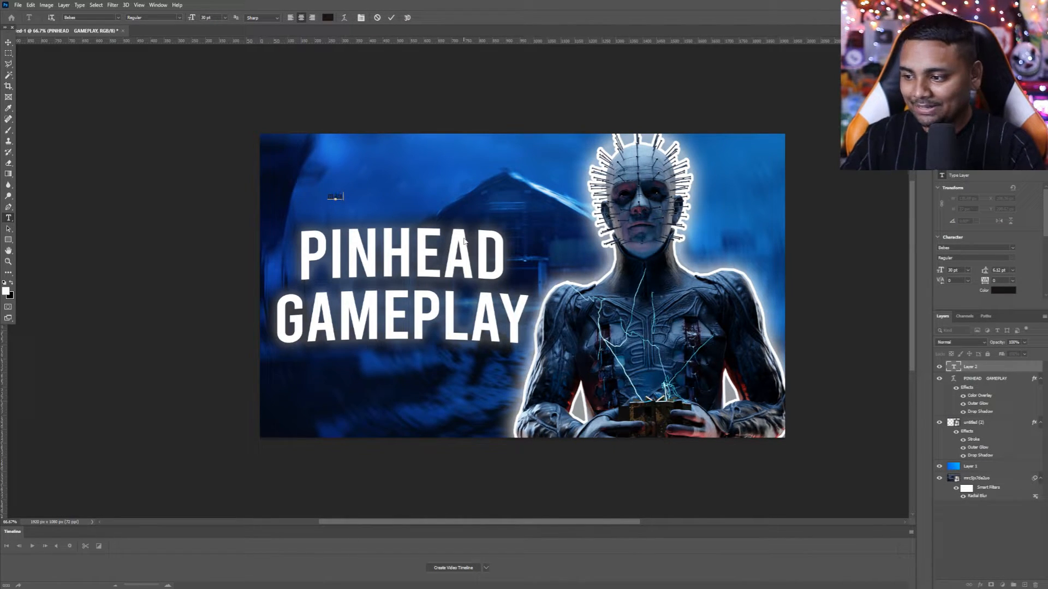
pyautogui.write('DEAD BY DAYLIGHT')
pyautogui.click(9, 42)
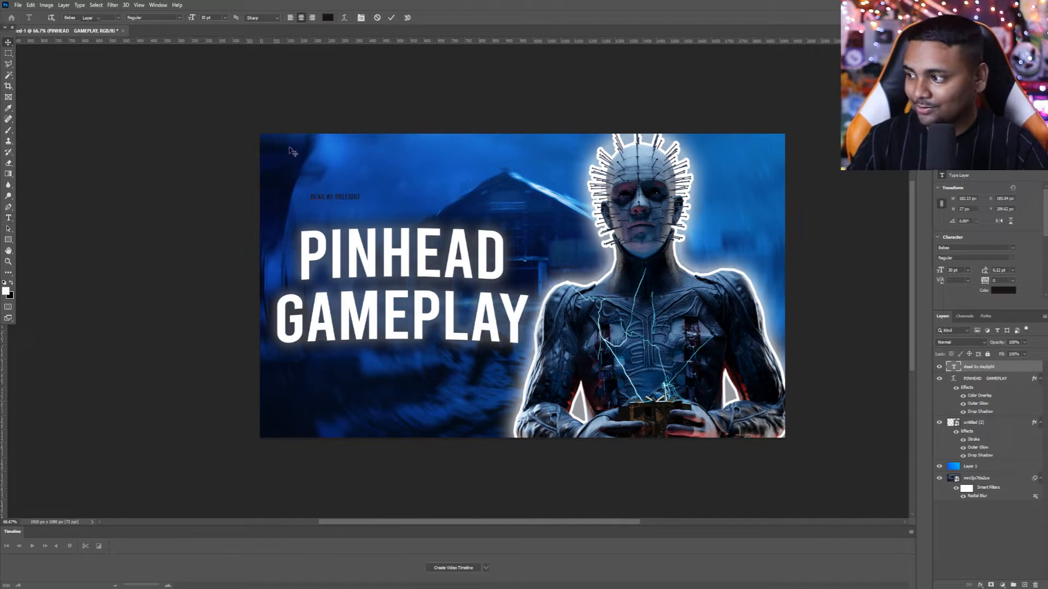
# Step: Scale up the DEAD BY DAYLIGHT text to the width of the word PINHEAD and place it directly above
pyautogui.hotkey('ctrl', 't')
pyautogui.moveTo(336, 192); pyautogui.dragTo(418, 205)
pyautogui.click(9, 42)
# Step: Change the font of the entire DEAD BY DAYLIGHT text to Ace Sans
pyautogui.press('t')
pyautogui.click(328, 212)
pyautogui.hotkey('ctrl', 'a')
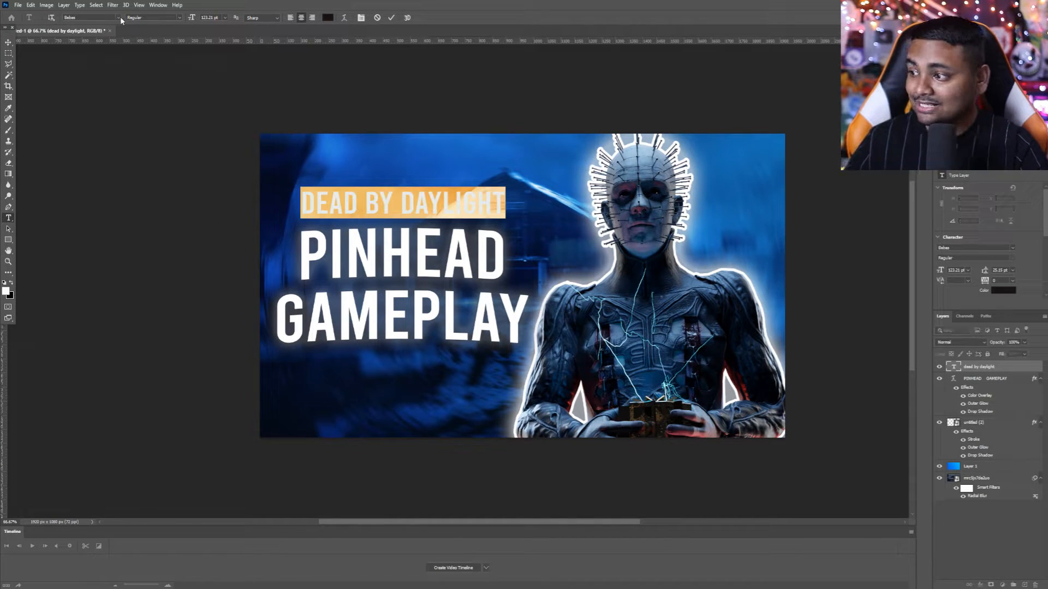
pyautogui.click(118, 18)
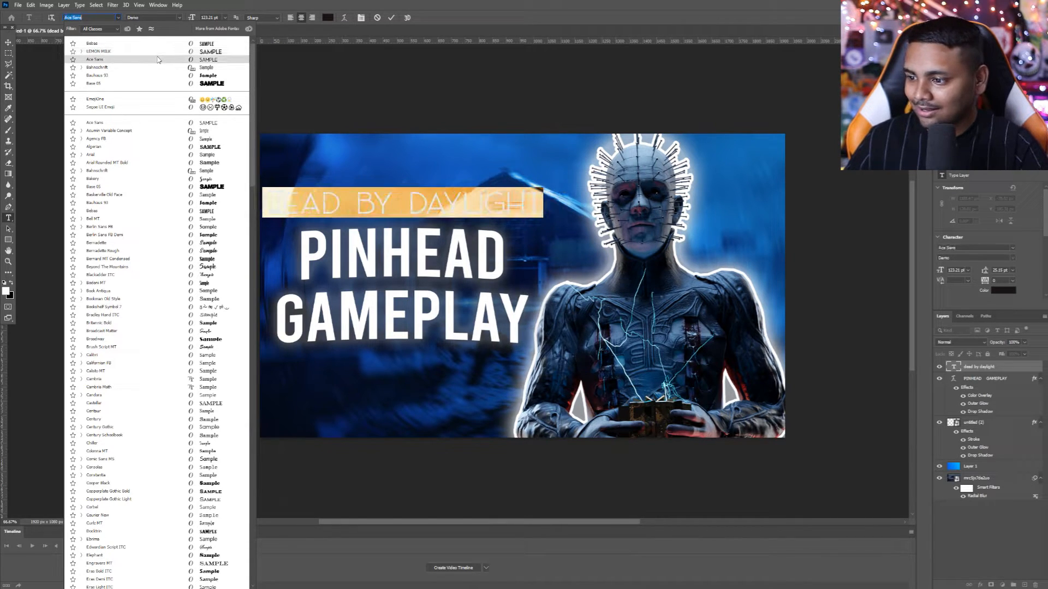
pyautogui.click(158, 60)
pyautogui.click(6, 44)
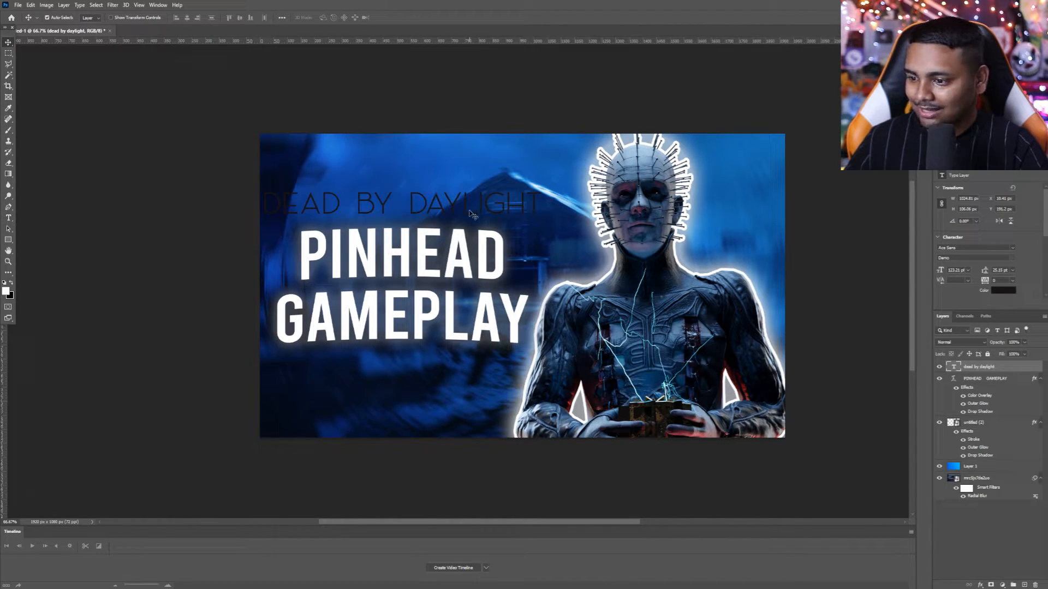
# Step: Add a black Drop Shadow to the DEAD BY DAYLIGHT text and reduce the shadow's size
pyautogui.doubleClick(1021, 370)
pyautogui.click(732, 323)
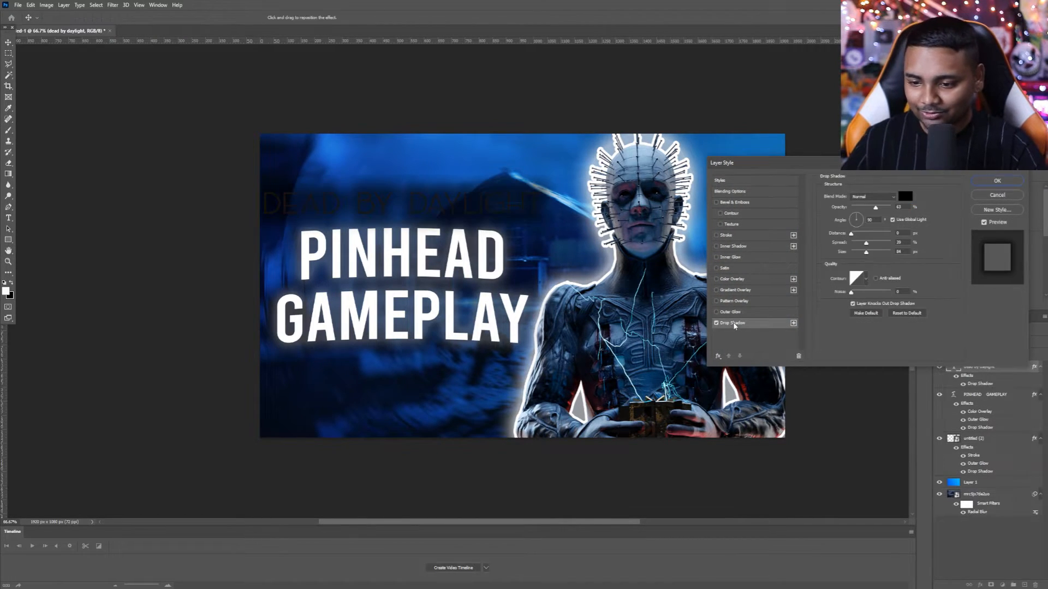
pyautogui.moveTo(866, 252); pyautogui.dragTo(857, 253)
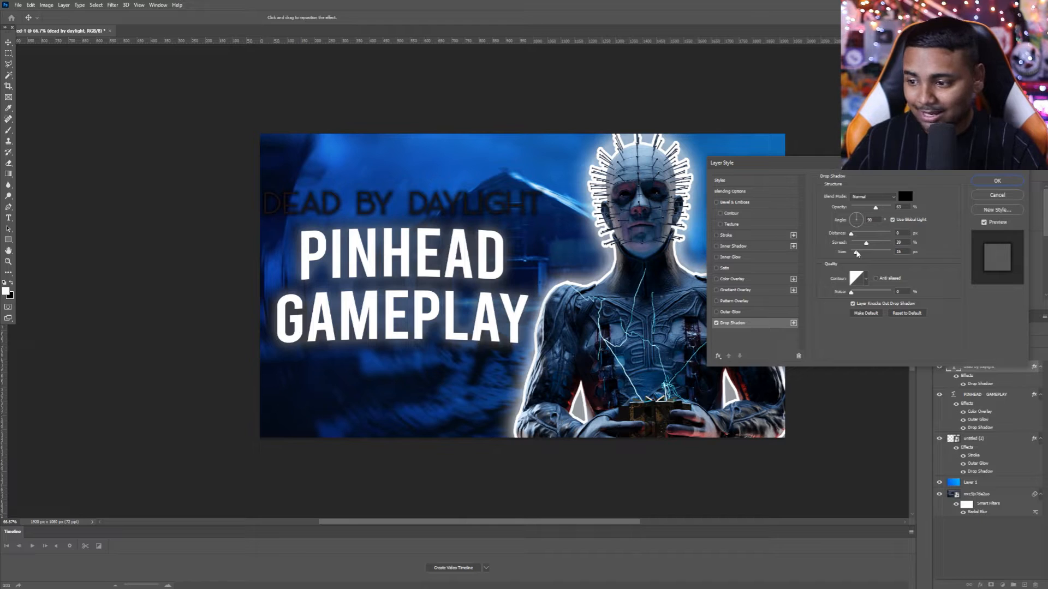
# Step: Add a white Outer Glow and a white Color Overlay to the DEAD BY DAYLIGHT text and apply the layer style
pyautogui.click(763, 312)
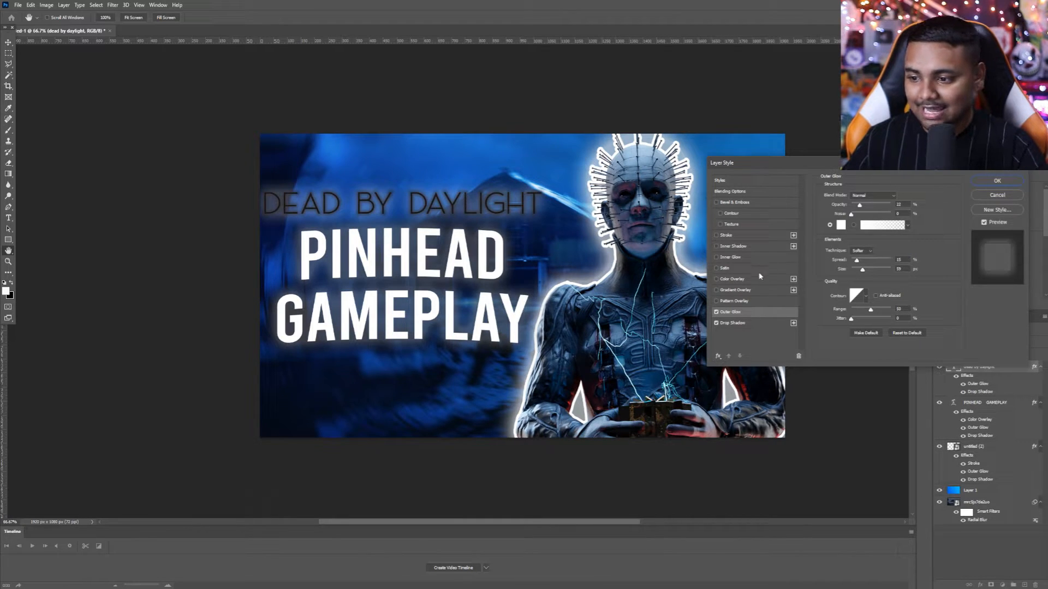
pyautogui.click(734, 279)
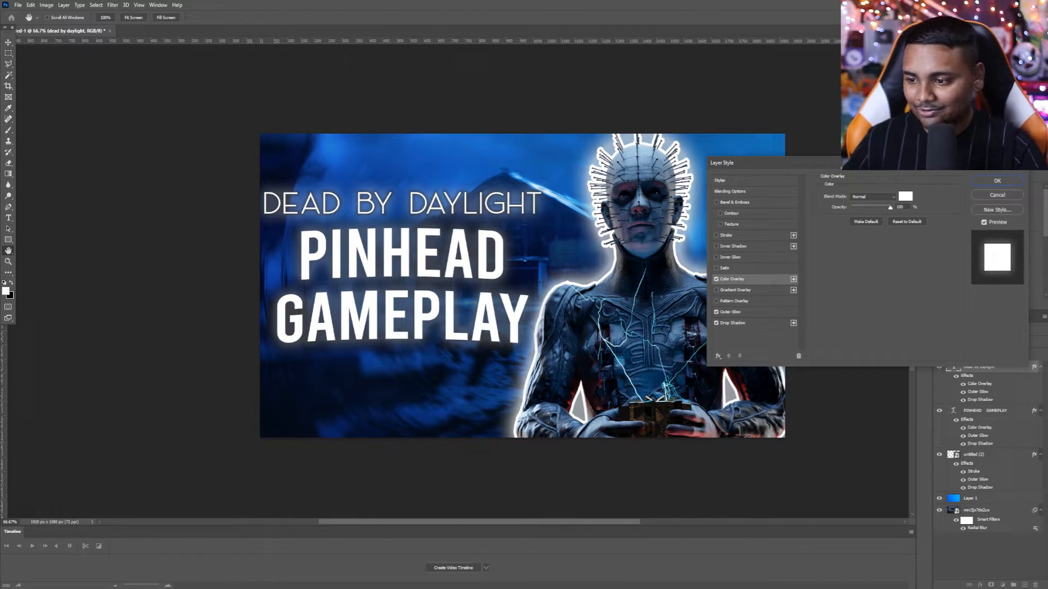
pyautogui.click(1020, 184)
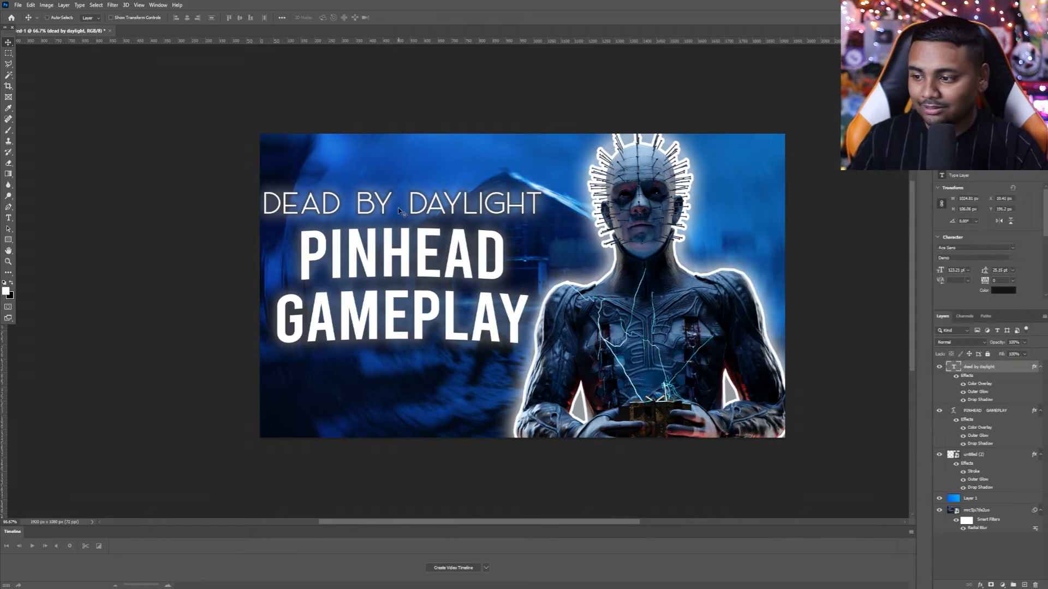
# Step: Scale the DEAD BY DAYLIGHT text down to about 55%, centered just above the word PINHEAD
pyautogui.hotkey('ctrl', 't')
pyautogui.moveTo(402, 185); pyautogui.dragTo(403, 201)
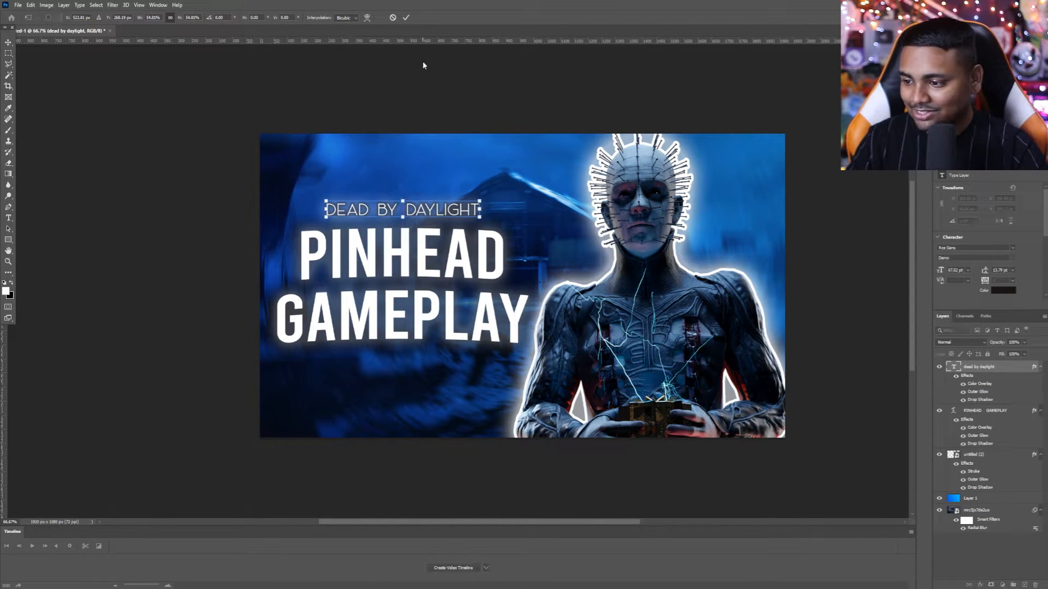
pyautogui.click(406, 18)
# Step: Warp the DEAD BY DAYLIGHT text slightly with the Arc style and move it closer to the title
pyautogui.rightClick(1006, 368)
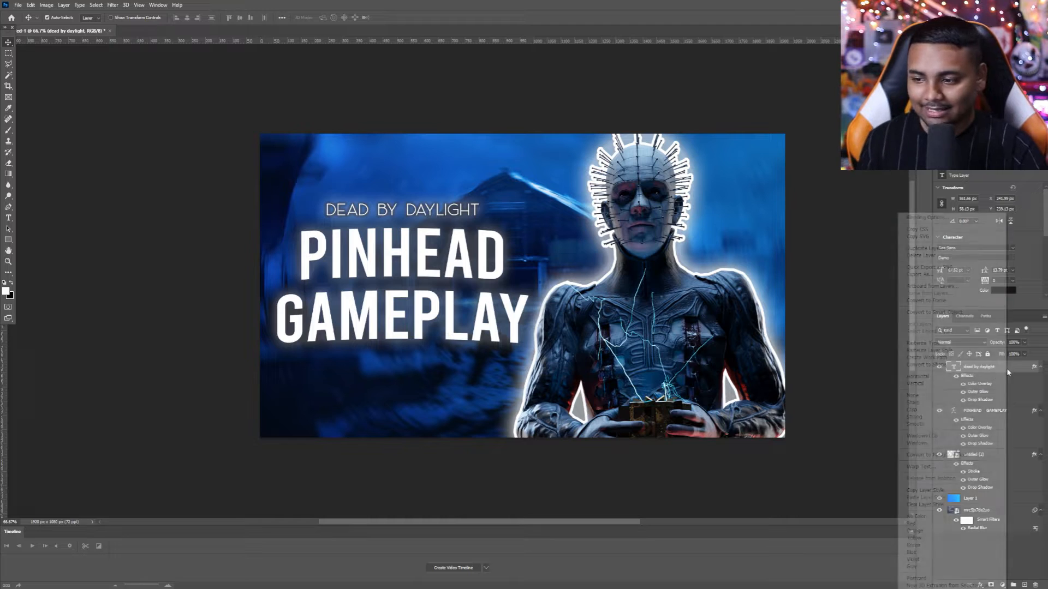
pyautogui.click(922, 467)
pyautogui.click(511, 165)
pyautogui.click(522, 193)
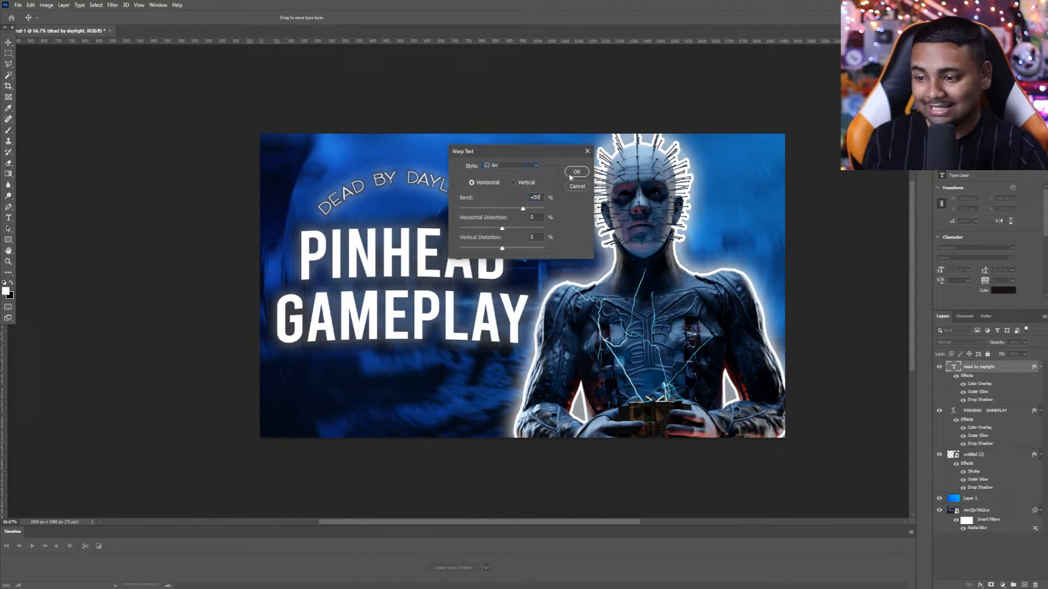
pyautogui.click(577, 186)
pyautogui.moveTo(426, 211); pyautogui.dragTo(453, 216)
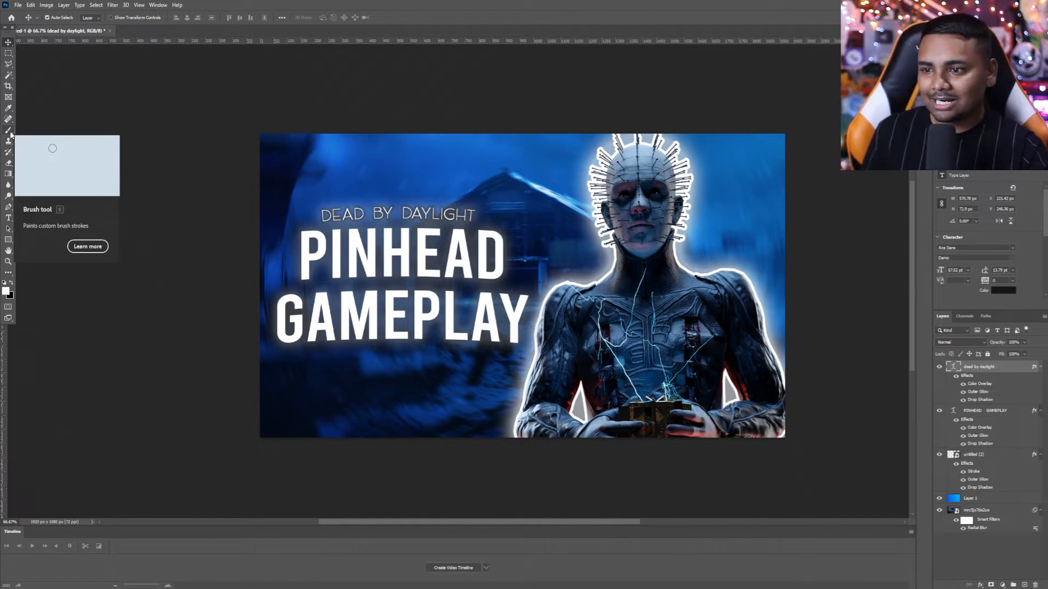
# Step: Add a new layer and draw a white rectangle about 2000 x 334 px across the canvas's lower edge
pyautogui.click(1024, 585)
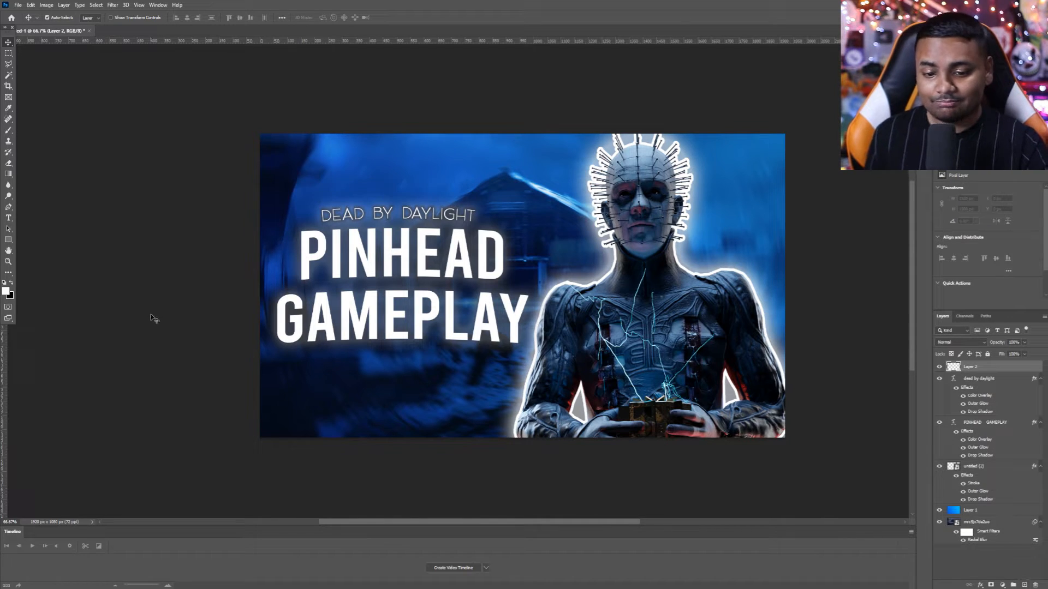
pyautogui.click(8, 239)
pyautogui.moveTo(340, 381); pyautogui.dragTo(801, 449)
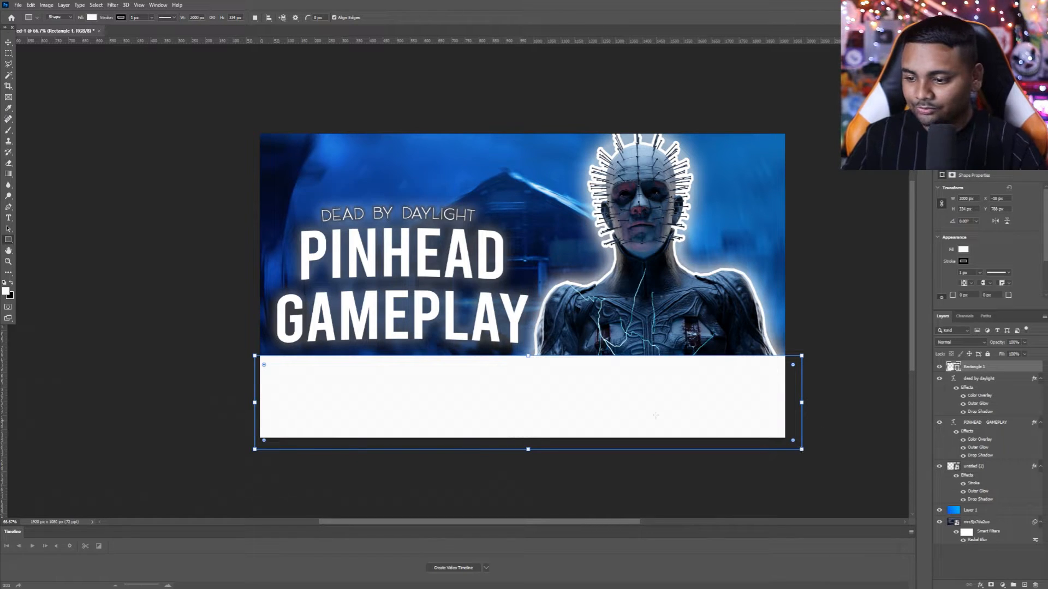
# Step: Rasterize the white rectangle so that the Eraser tool can be used on it
pyautogui.click(13, 167)
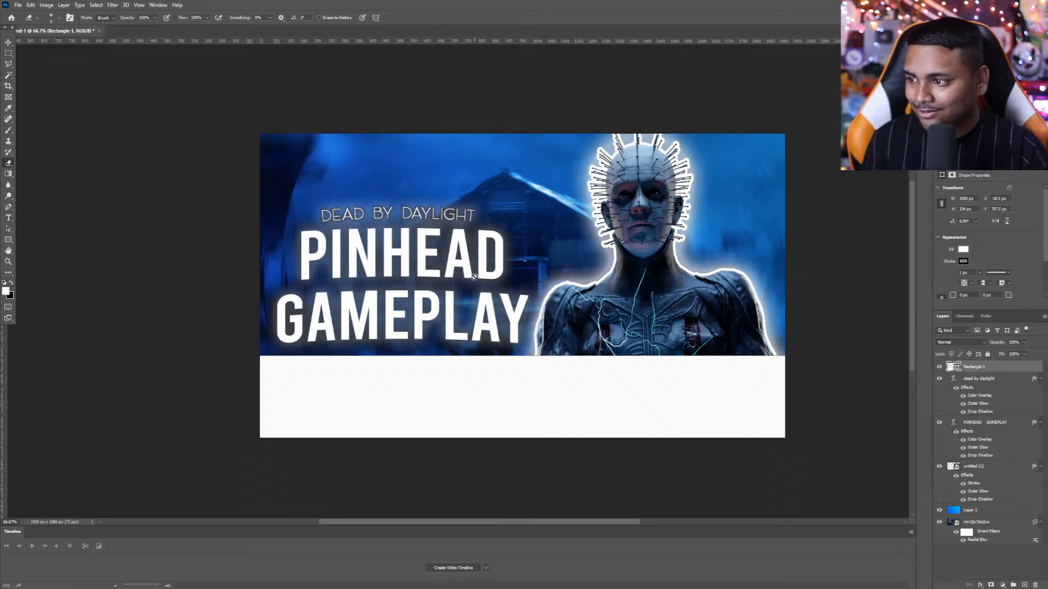
pyautogui.click(507, 303)
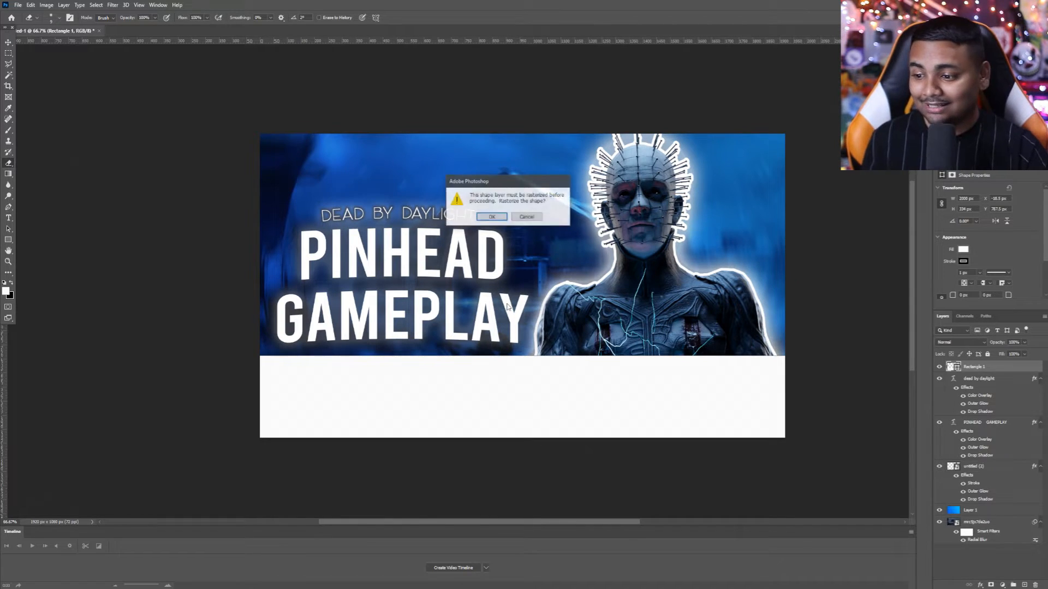
pyautogui.click(501, 218)
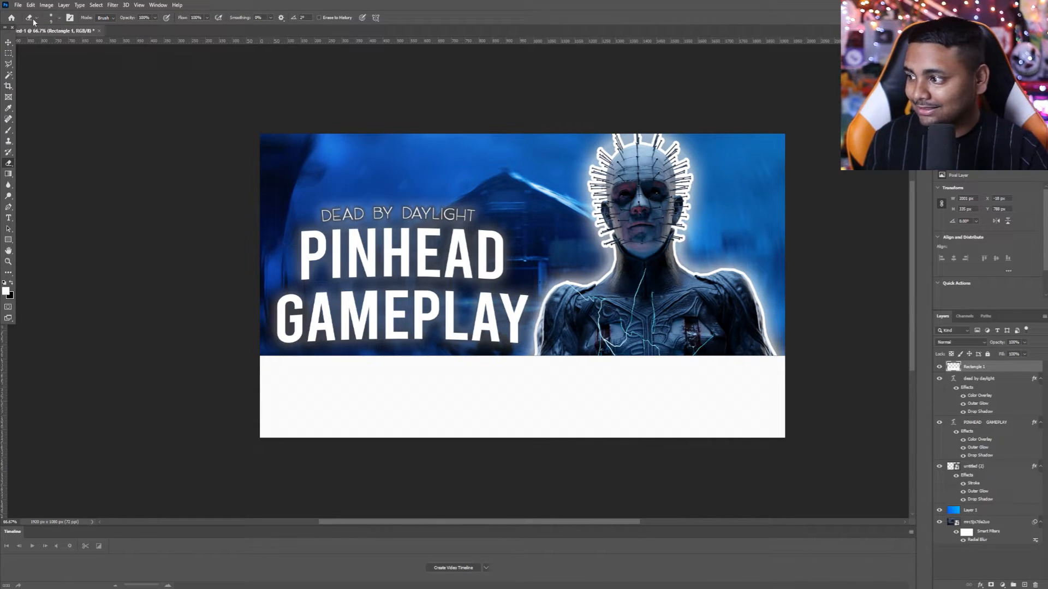
# Step: Give the Eraser a very large hard round brush, several times taller than the white rectangle
pyautogui.click(59, 19)
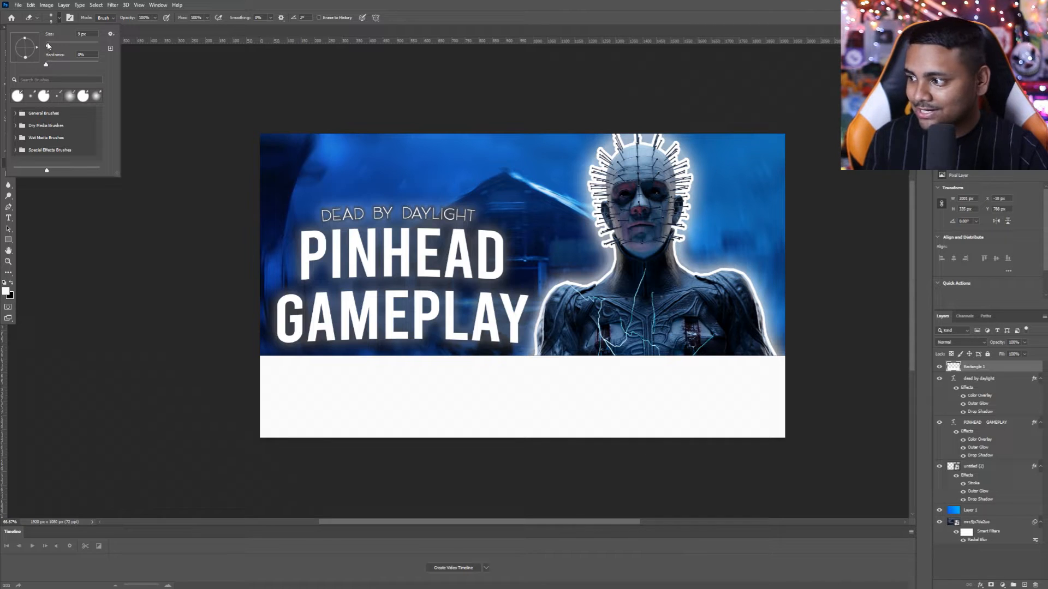
pyautogui.moveTo(48, 45); pyautogui.dragTo(75, 45)
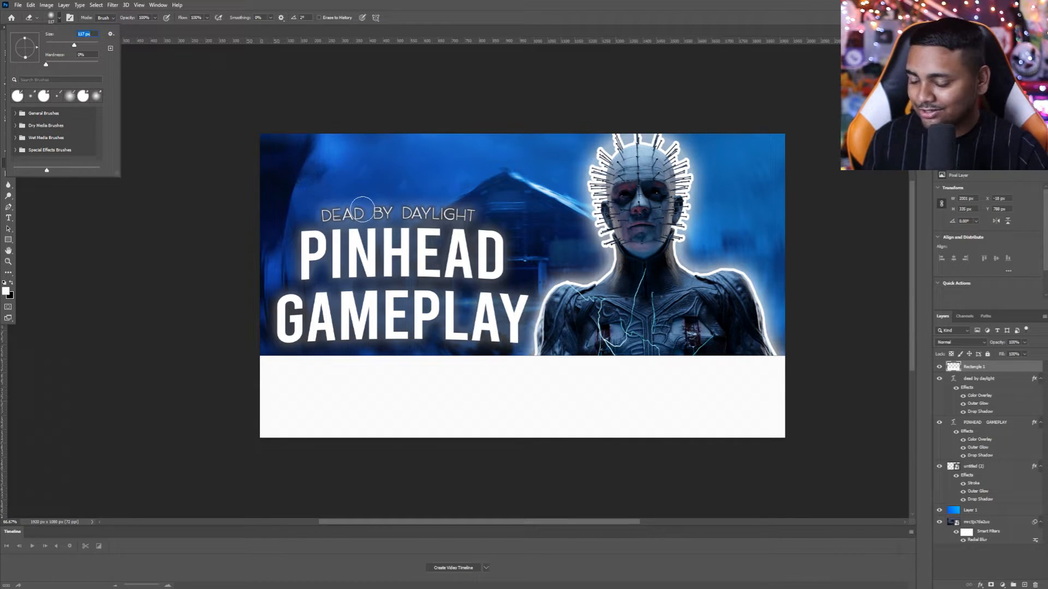
pyautogui.moveTo(402, 232); pyautogui.dragTo(447, 226)
pyautogui.rightClick(479, 226)
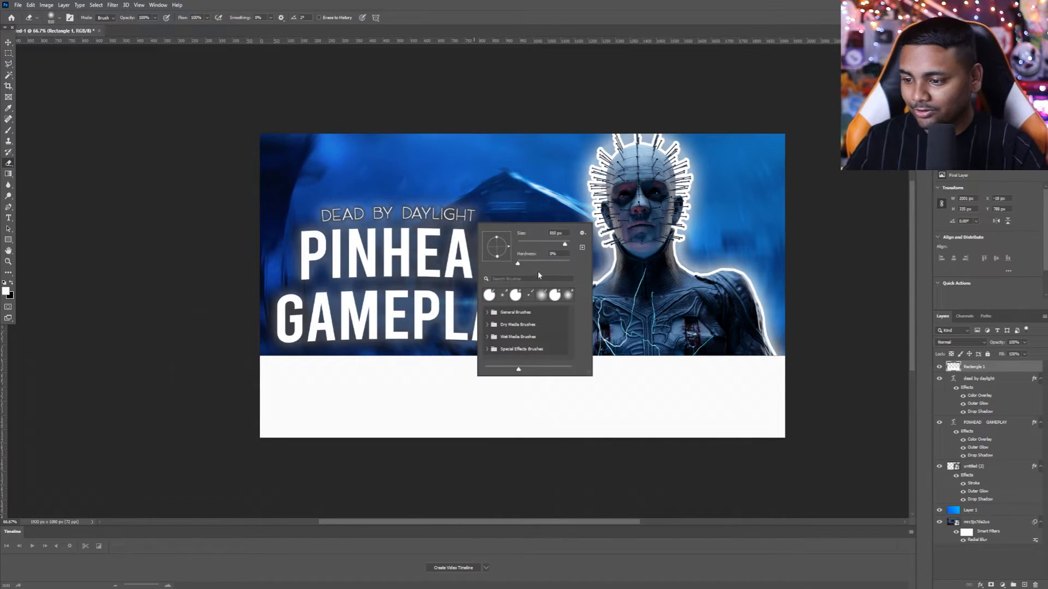
pyautogui.press('Escape')
pyautogui.moveTo(439, 238); pyautogui.dragTo(579, 239)
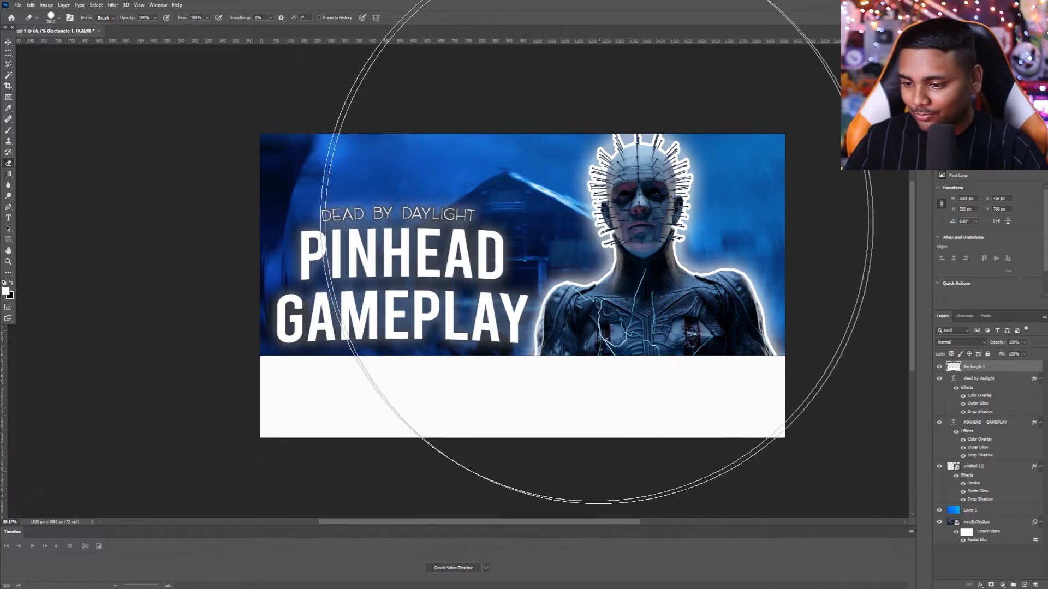
pyautogui.hotkey('ctrl', '-')
pyautogui.hotkey('ctrl', '-')
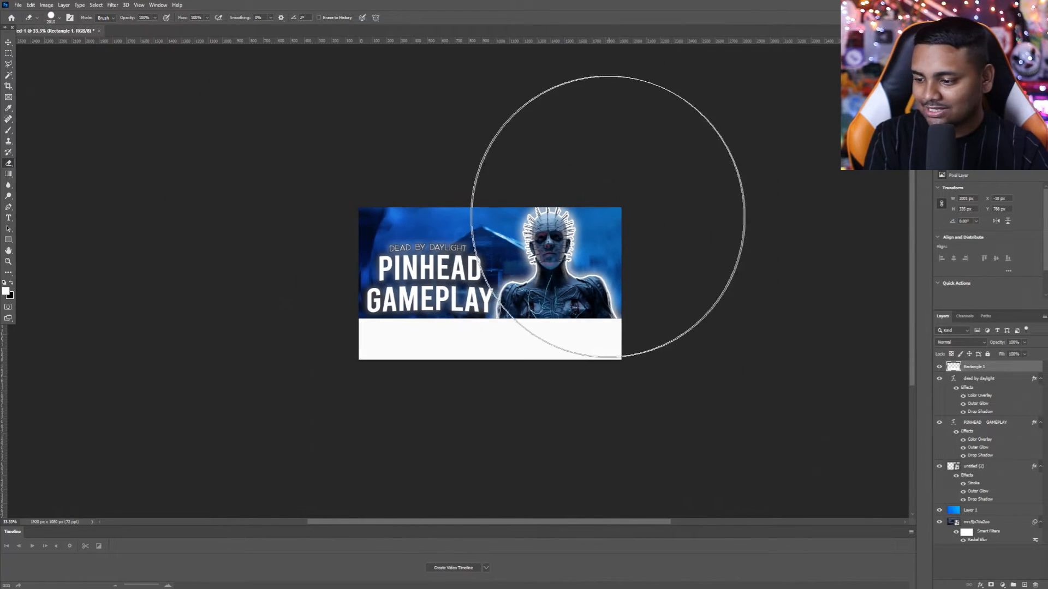
# Step: Enlarge the Eraser brush further and erase the right part of the white rectangle, leaving a curved edge sloping down to the right
pyautogui.moveTo(490, 235); pyautogui.dragTo(541, 227)
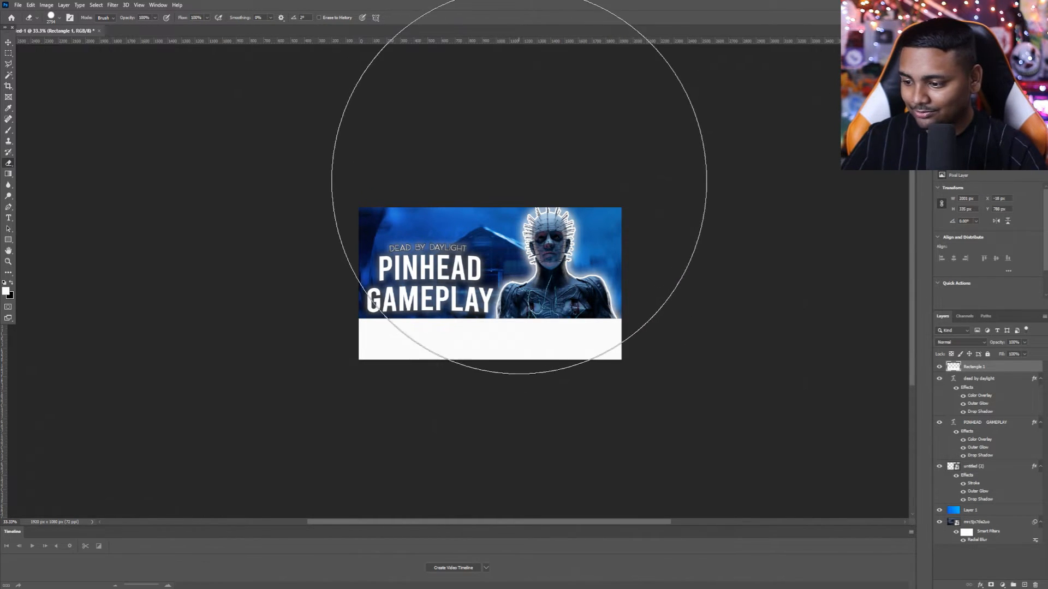
pyautogui.moveTo(465, 217)
pyautogui.mouseDown()
pyautogui.moveTo(573, 260)
pyautogui.moveTo(595, 256)
pyautogui.mouseUp()
pyautogui.hotkey('ctrl', '-')
pyautogui.hotkey('ctrl', '-')
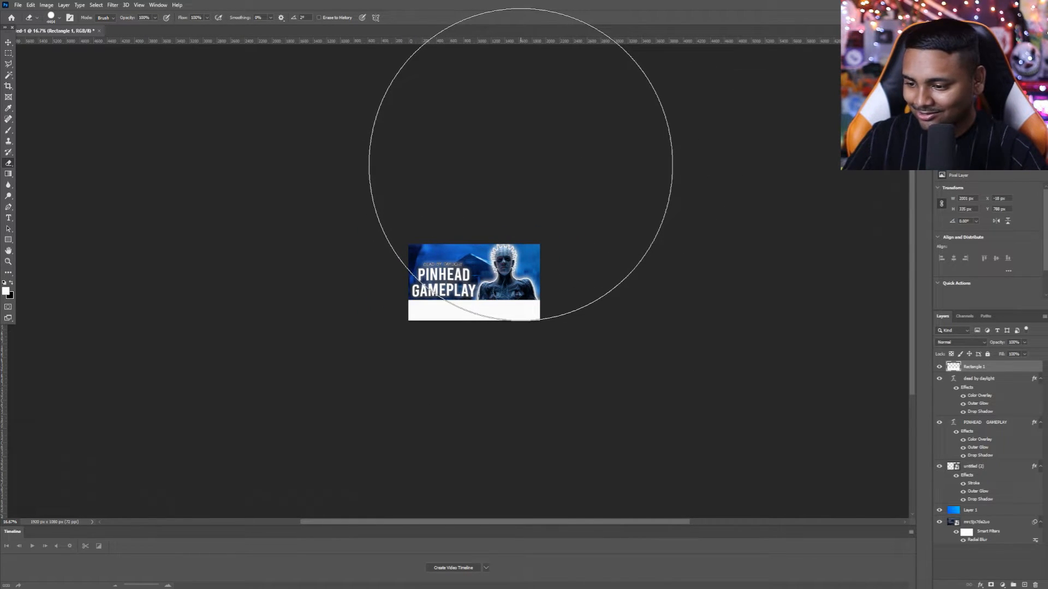
pyautogui.hotkey('ctrl', '+')
pyautogui.hotkey('ctrl', '+')
pyautogui.hotkey('ctrl', '+')
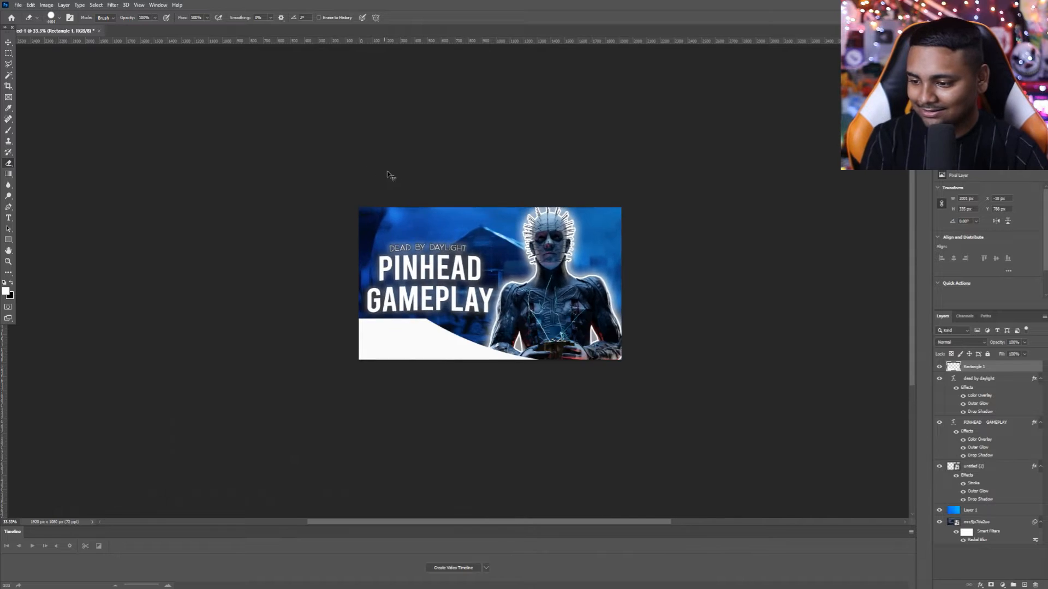
# Step: Stretch the white curved shape beyond both canvas sides and flatten it to about 3477 x 247 px along the lower edge
pyautogui.hotkey('ctrl', 't')
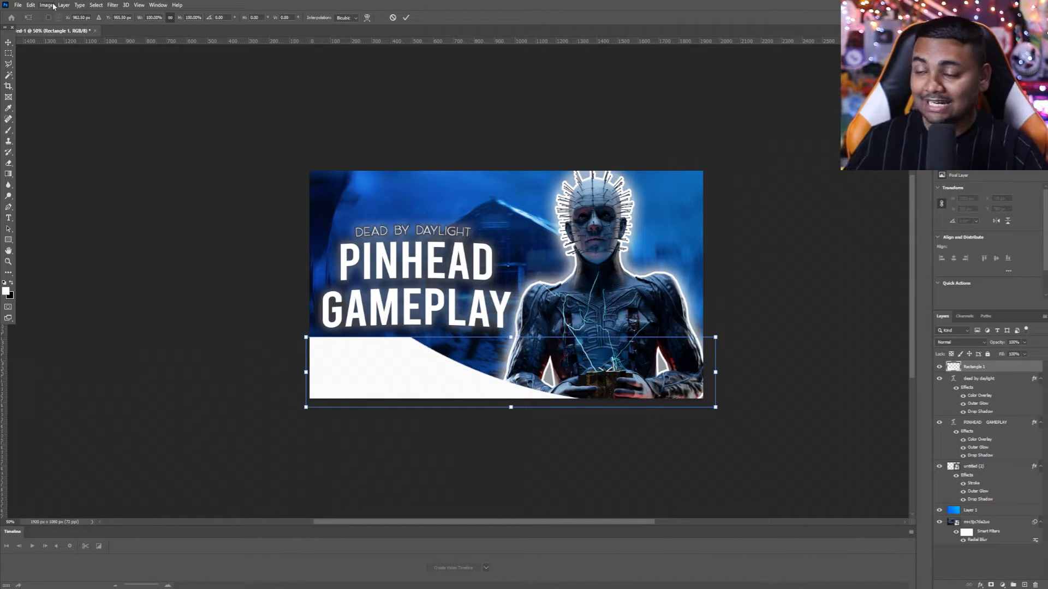
pyautogui.moveTo(306, 372); pyautogui.dragTo(159, 372)
pyautogui.moveTo(434, 342); pyautogui.dragTo(435, 365)
pyautogui.moveTo(716, 383); pyautogui.dragTo(841, 384)
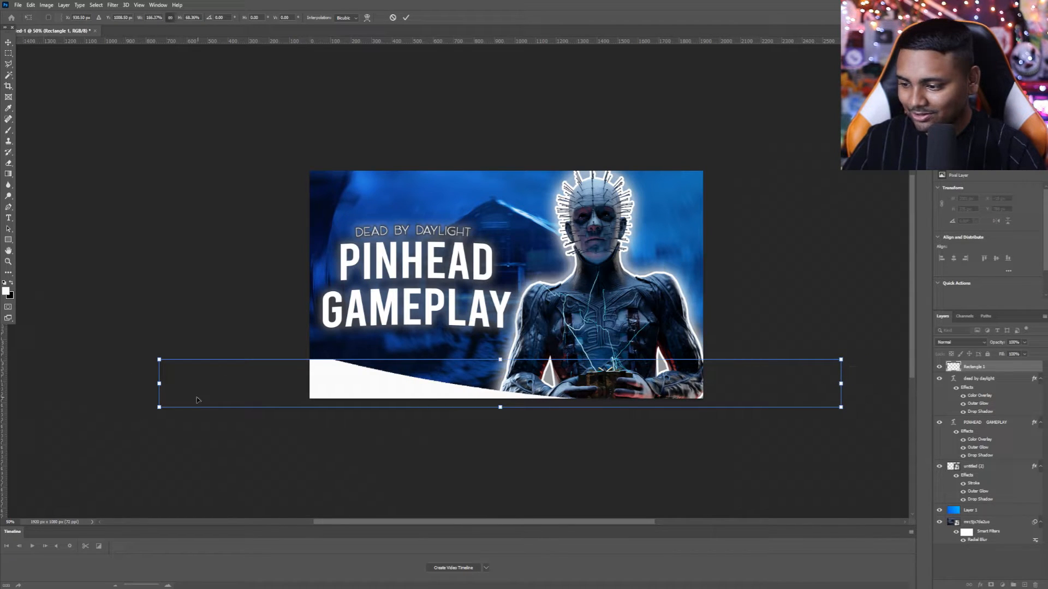
pyautogui.moveTo(160, 384); pyautogui.dragTo(128, 384)
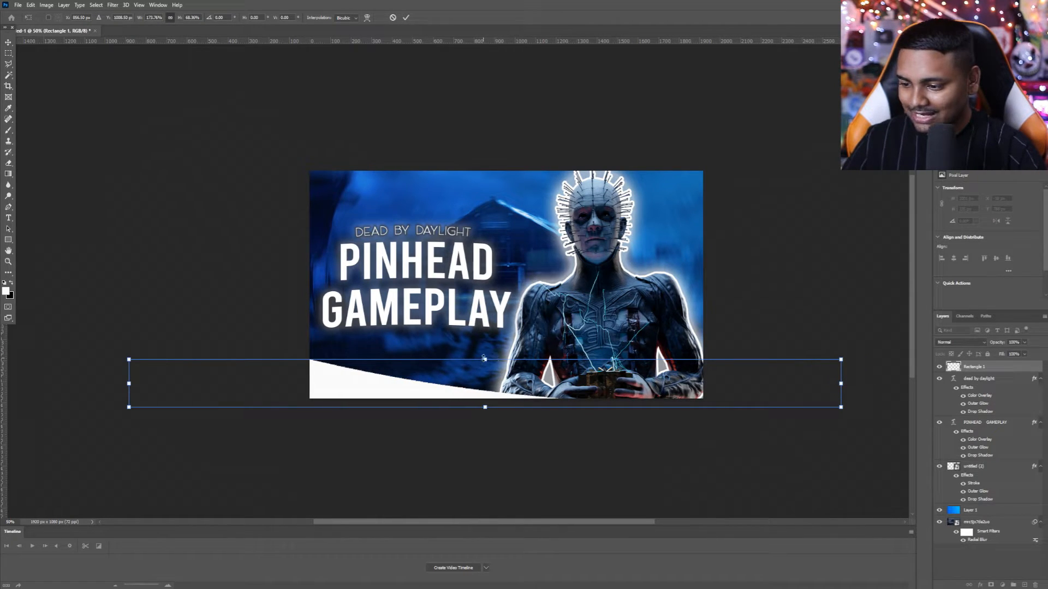
pyautogui.moveTo(484, 359); pyautogui.dragTo(485, 356)
pyautogui.click(406, 18)
pyautogui.hotkey('ctrl', '-')
pyautogui.hotkey('ctrl', '+')
pyautogui.hotkey('ctrl', '+')
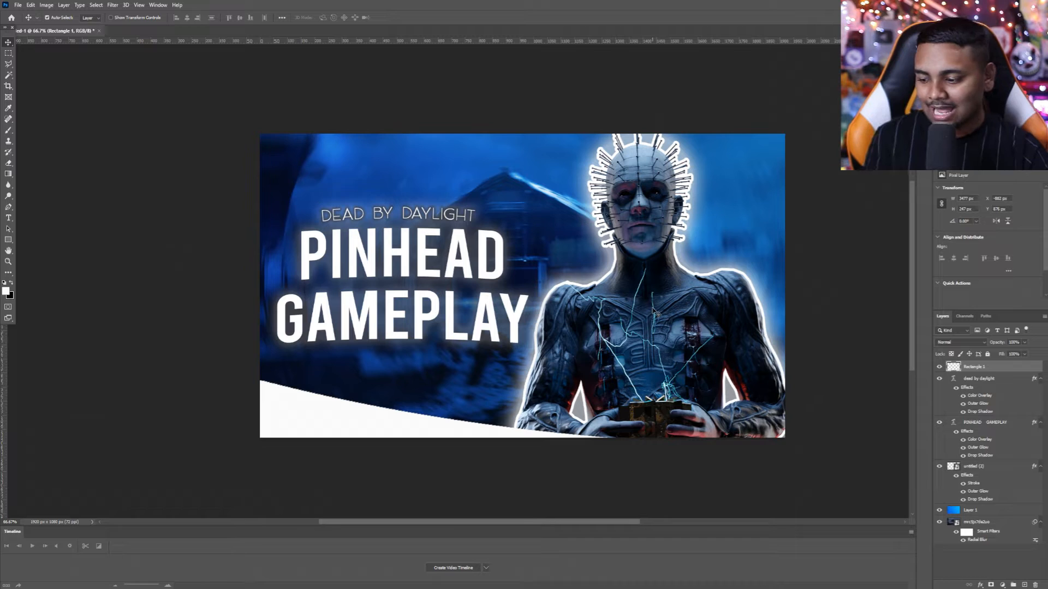
# Step: Add a Color Overlay in light blue (76e7ff) to the curved Rectangle 1 shape
pyautogui.doubleClick(1002, 373)
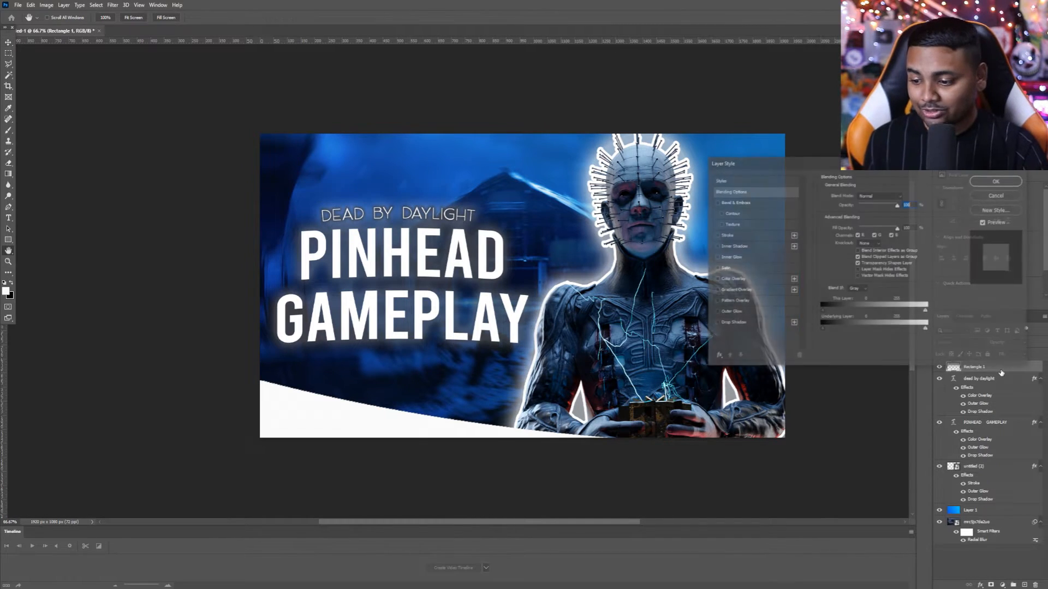
pyautogui.click(732, 279)
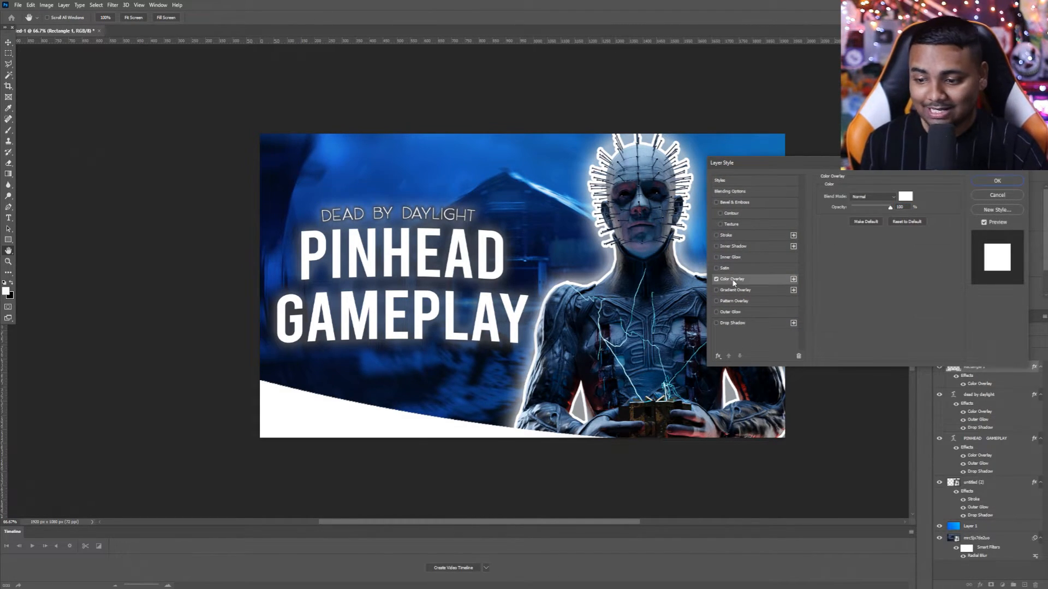
pyautogui.click(905, 197)
pyautogui.click(563, 154)
pyautogui.moveTo(682, 215); pyautogui.dragTo(695, 208)
pyautogui.moveTo(751, 259); pyautogui.dragTo(751, 265)
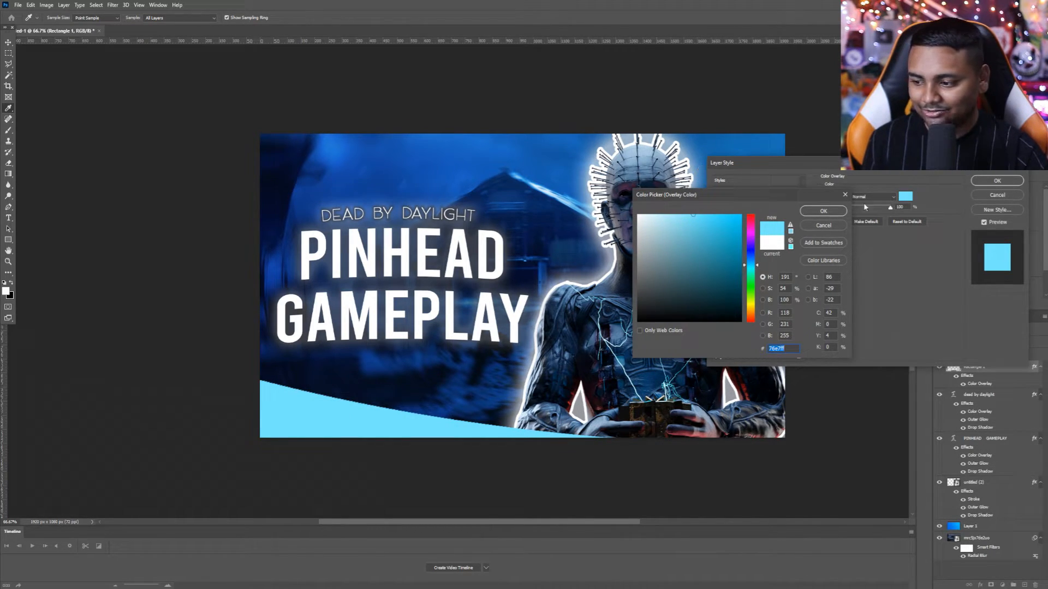
pyautogui.click(823, 211)
# Step: Add a Drop Shadow and an Outer Glow with their preset values to the curved Rectangle 1 shape
pyautogui.click(727, 323)
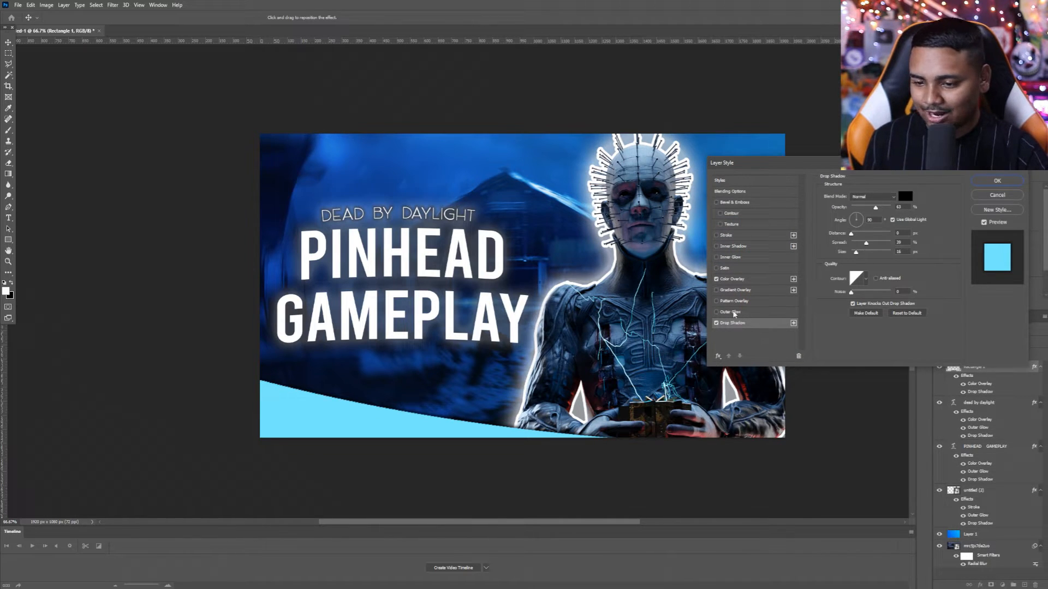
pyautogui.click(732, 313)
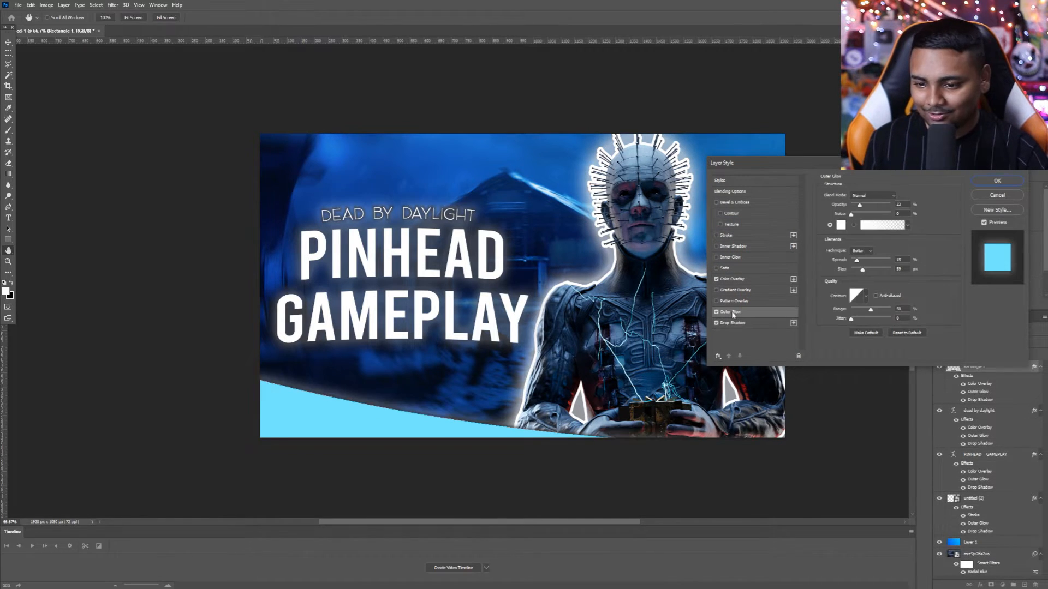
pyautogui.click(1015, 181)
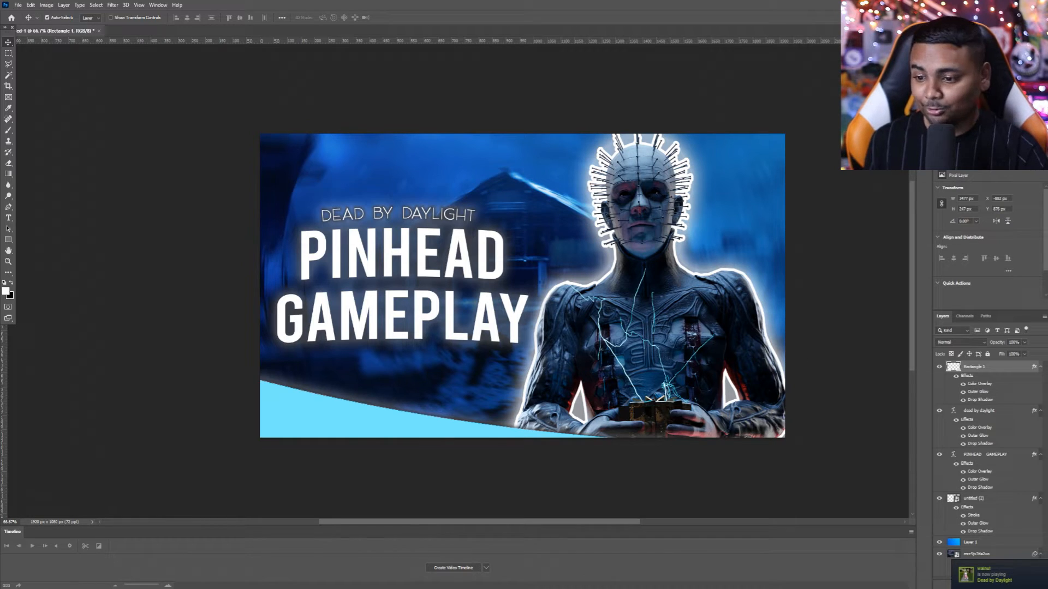
# Step: Place the small red logo image on the light blue shape in the canvas's lower-left corner
pyautogui.moveTo(673, 283); pyautogui.dragTo(293, 413)
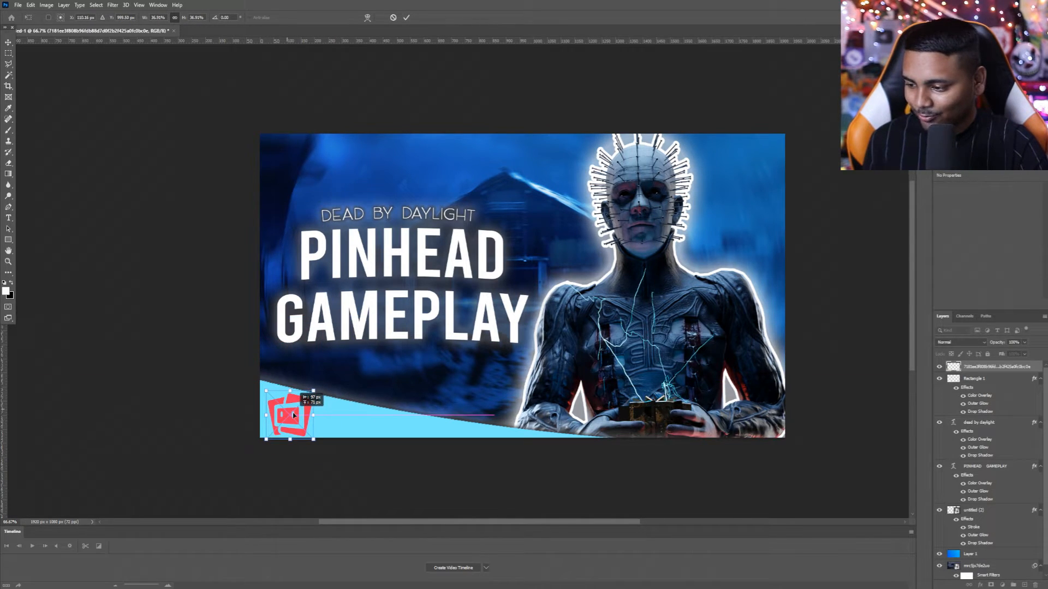
pyautogui.click(406, 19)
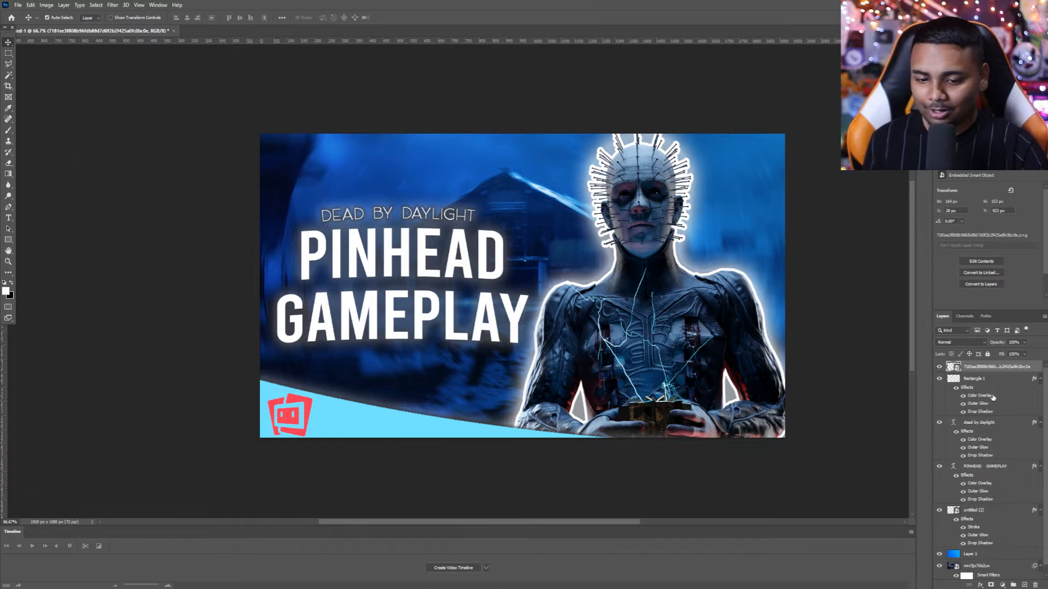
pyautogui.doubleClick(1036, 377)
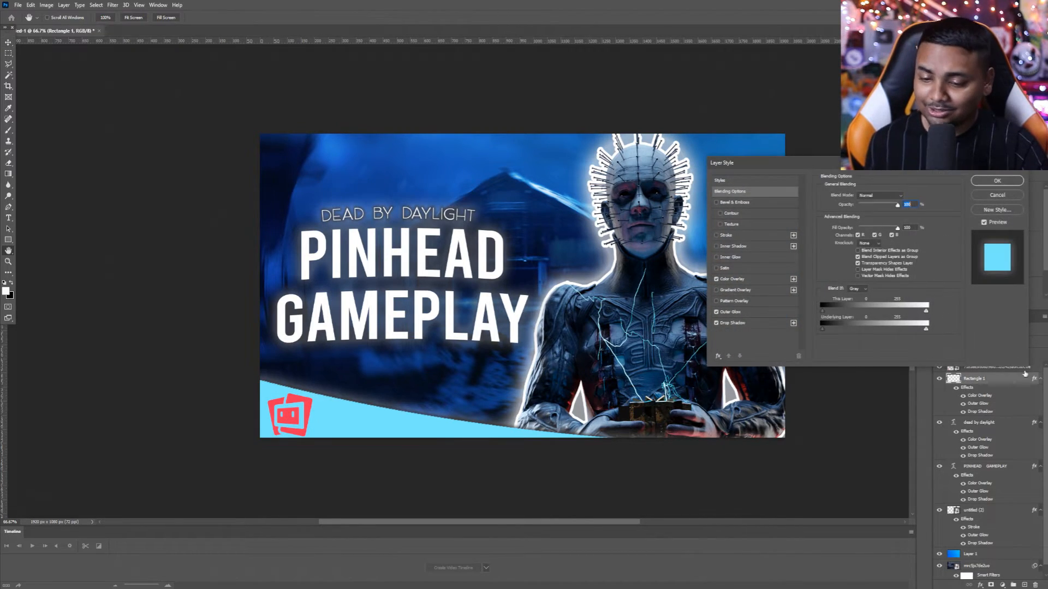
pyautogui.press('Return')
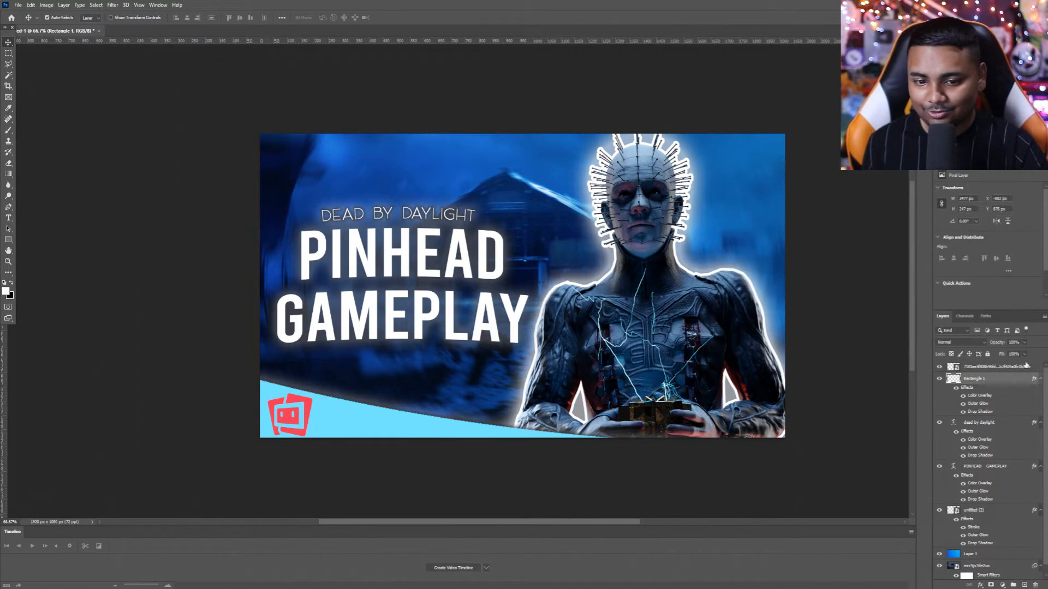
# Step: Give the logo layer an Outer Glow and a white (ffffff) Color Overlay
pyautogui.doubleClick(1039, 370)
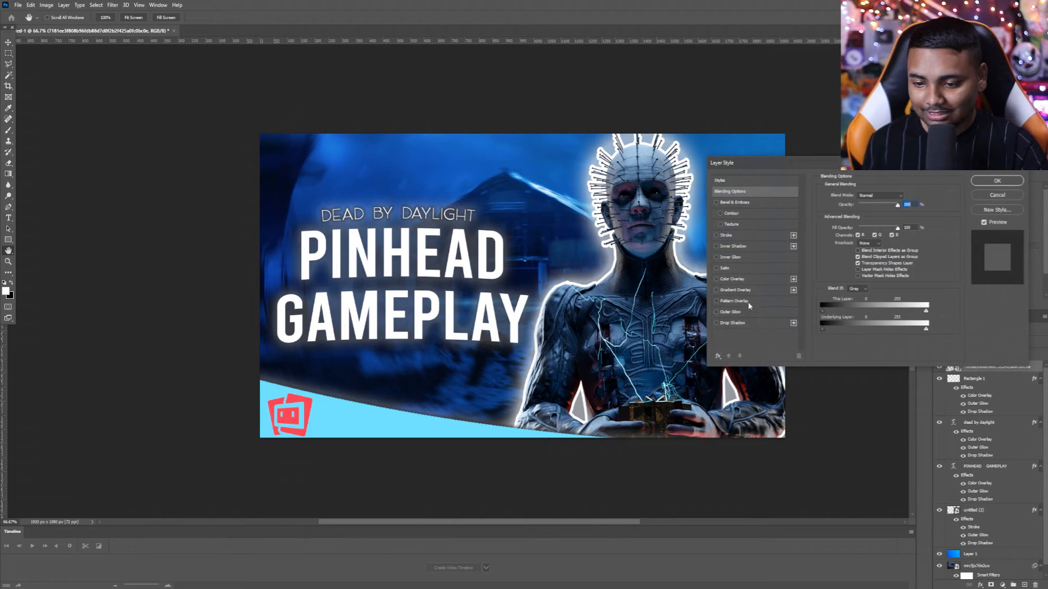
pyautogui.click(743, 314)
pyautogui.click(729, 281)
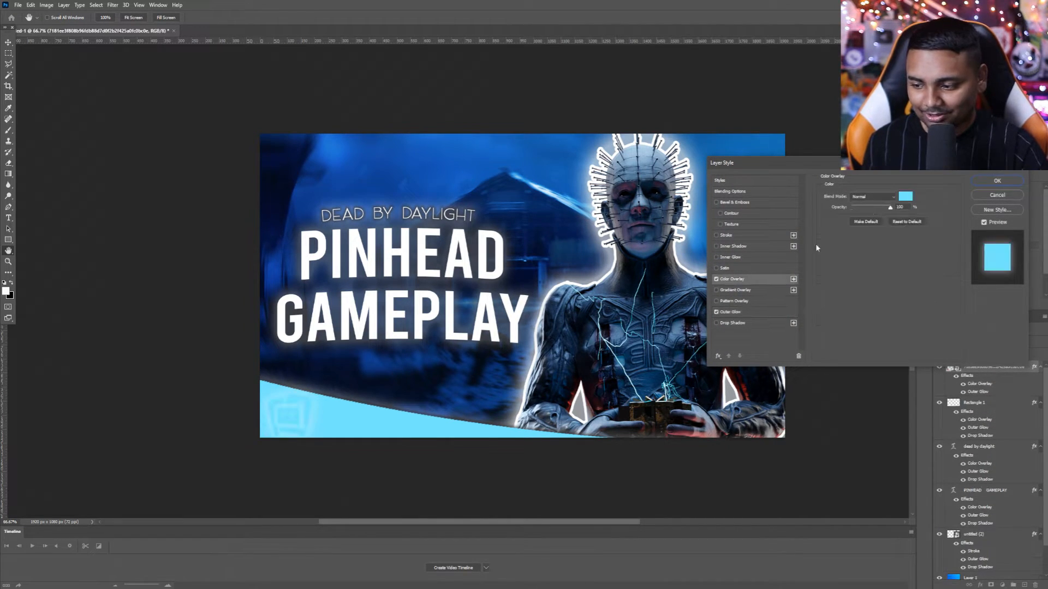
pyautogui.click(905, 196)
pyautogui.write('ffffff')
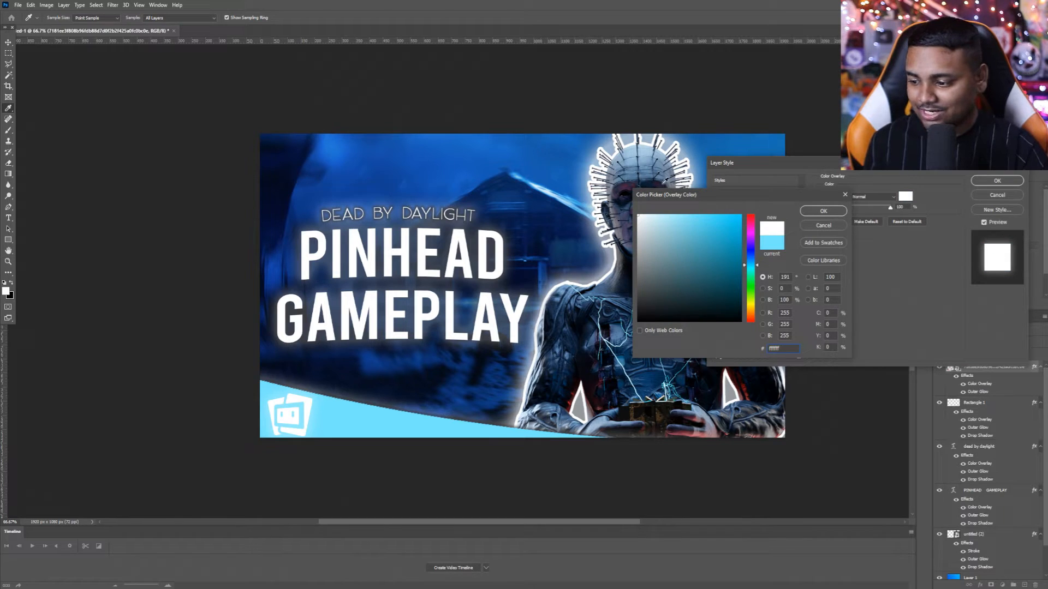
pyautogui.click(837, 213)
# Step: Add a black Drop Shadow to the logo and lower the shadow's opacity
pyautogui.click(734, 323)
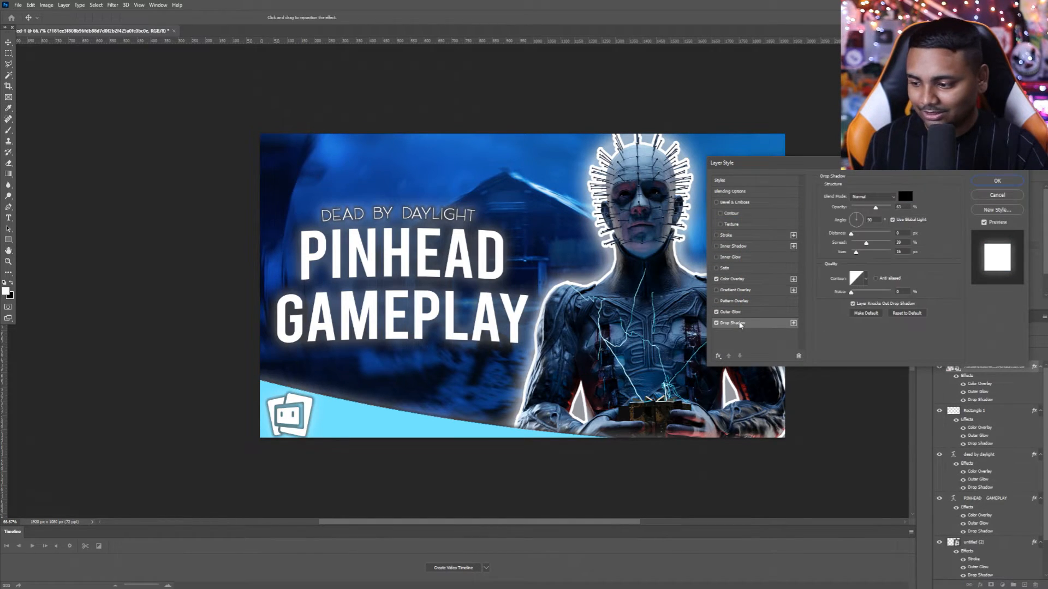
pyautogui.moveTo(855, 253); pyautogui.dragTo(856, 254)
pyautogui.moveTo(875, 210); pyautogui.dragTo(868, 209)
pyautogui.click(997, 181)
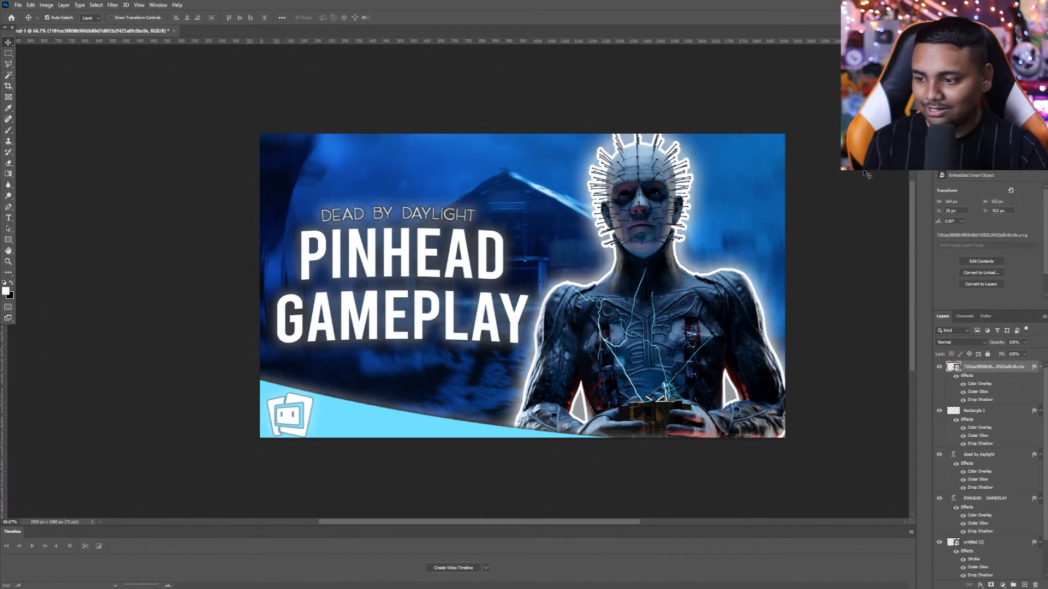
pyautogui.hotkey('ctrl', '-')
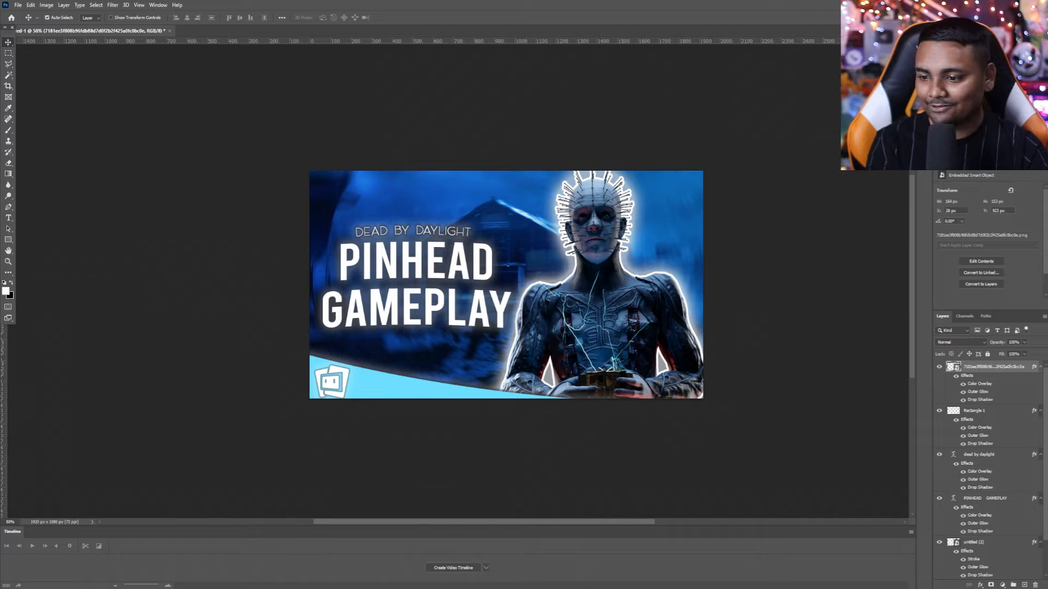
pyautogui.click(813, 97)
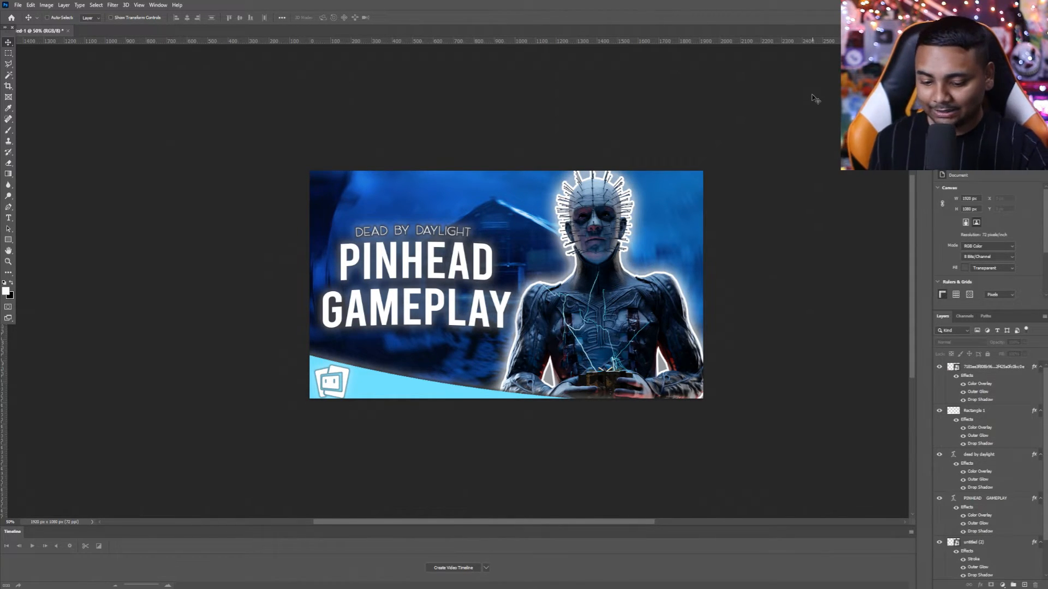
pyautogui.hotkey('ctrl', '-')
pyautogui.hotkey('ctrl', '-')
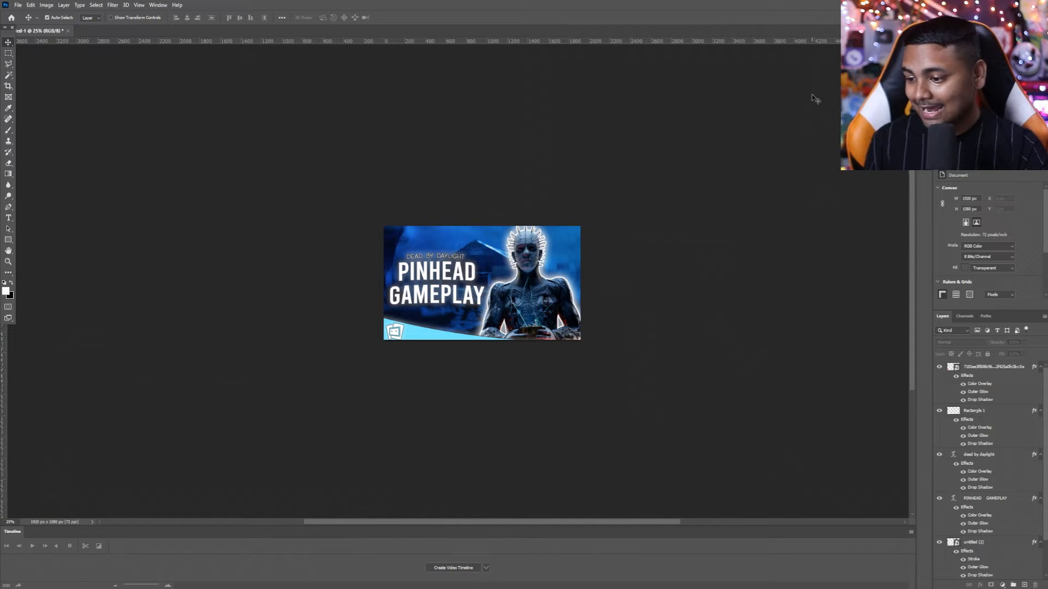
pyautogui.hotkey('ctrl', '+')
pyautogui.hotkey('ctrl', '+')
pyautogui.hotkey('ctrl', '+')
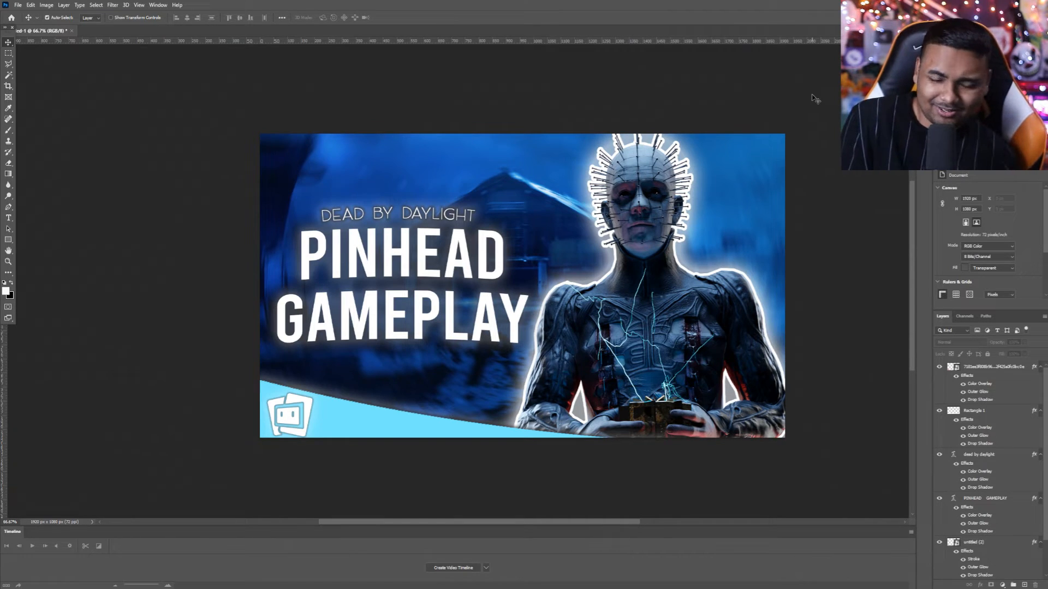
# Step: Add a Hue/Saturation adjustment layer above the logo layer and raise the saturation to about +44, leaving the hue at 0
pyautogui.click(1009, 371)
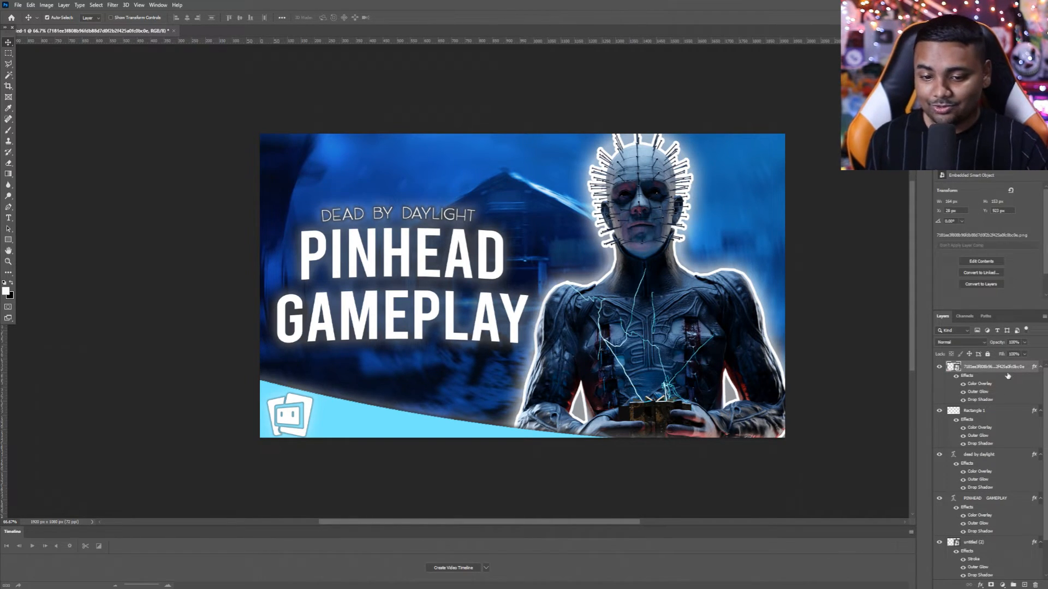
pyautogui.click(1005, 586)
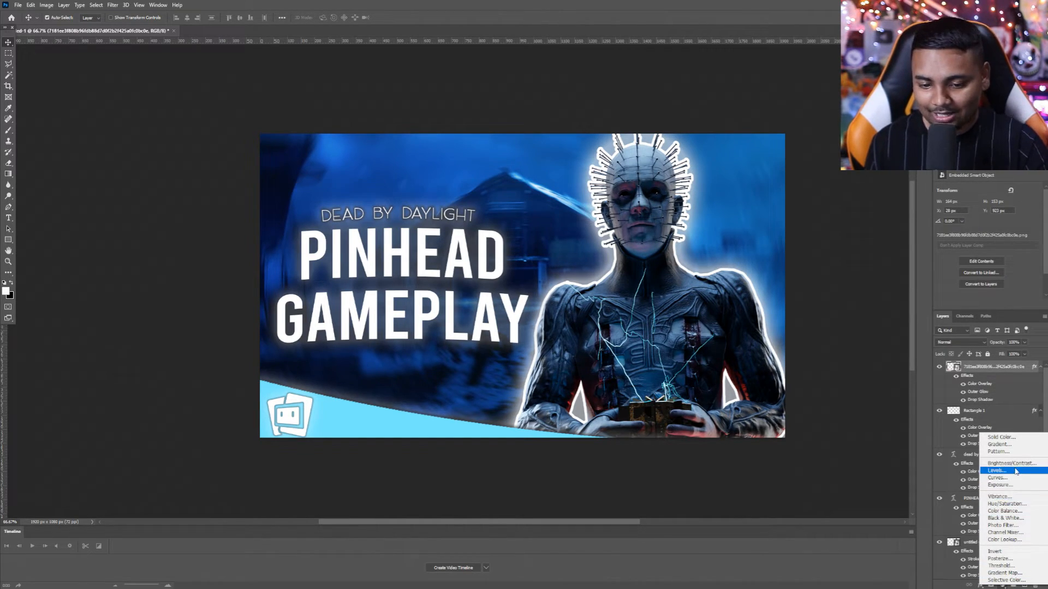
pyautogui.click(1014, 504)
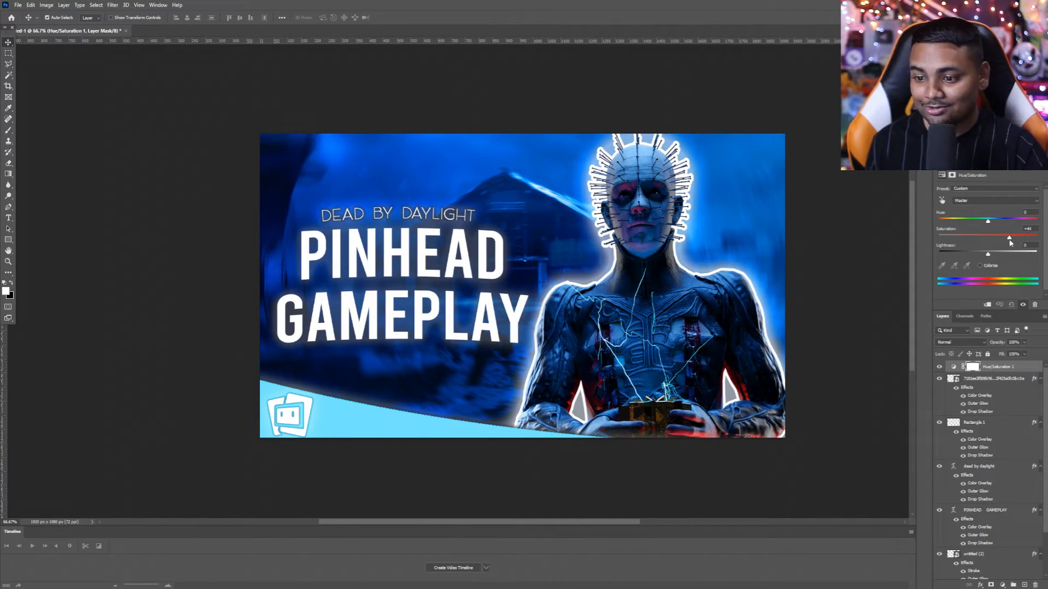
pyautogui.moveTo(989, 223); pyautogui.dragTo(965, 222)
pyautogui.hotkey('ctrl', 'z')
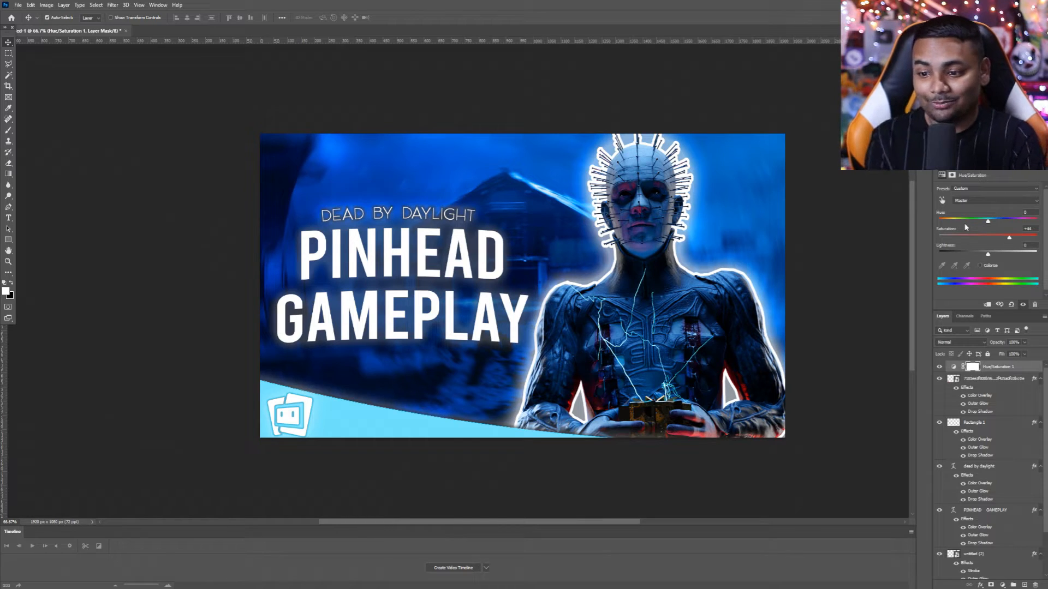
# Step: Add a Brightness/Contrast adjustment layer on top with brightness about 51 and contrast about 37
pyautogui.click(1002, 585)
pyautogui.click(1004, 461)
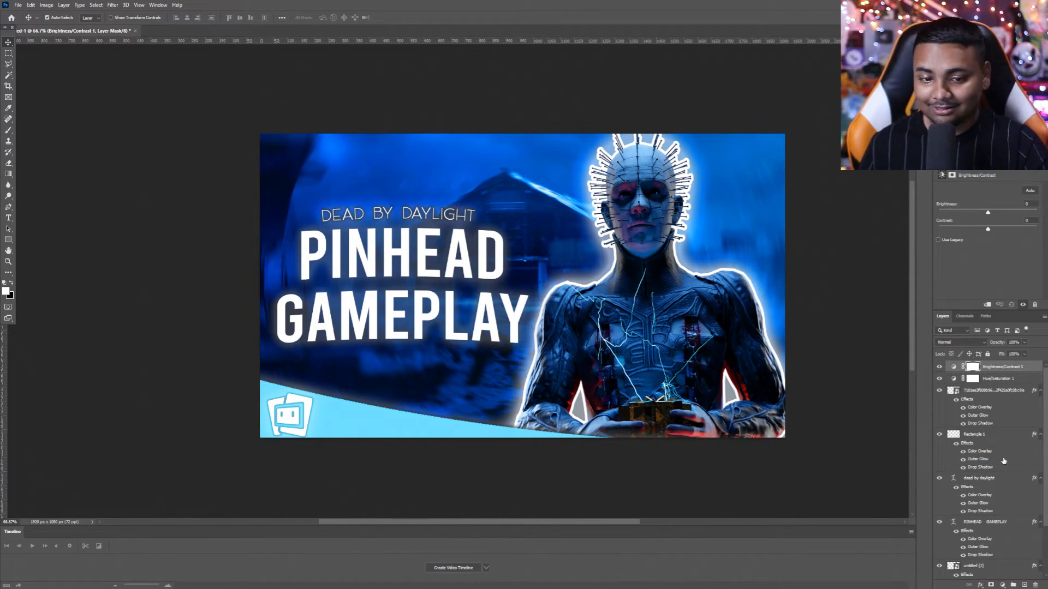
pyautogui.moveTo(988, 212); pyautogui.dragTo(1005, 223)
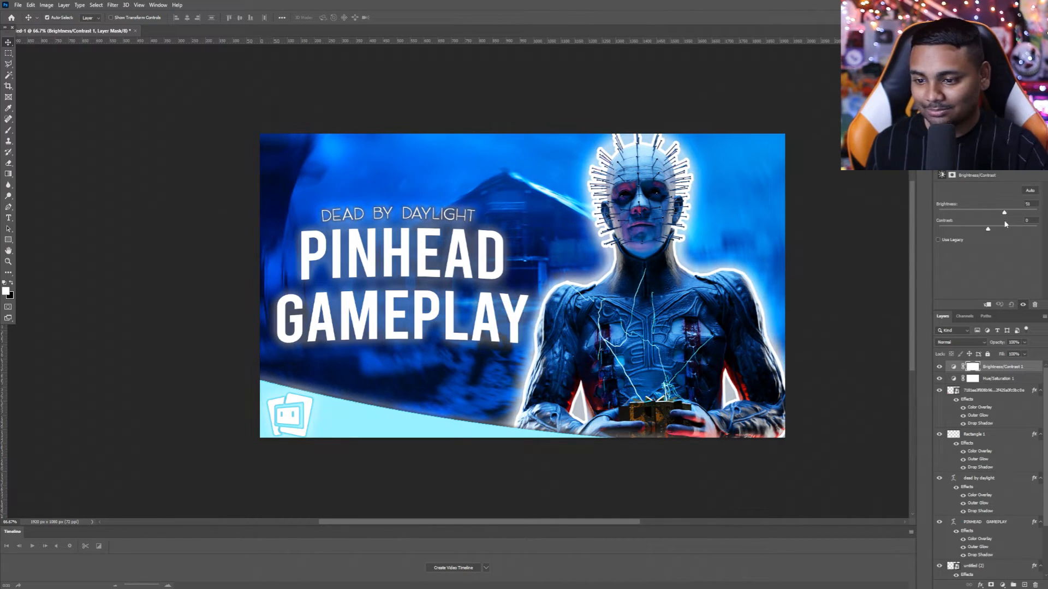
pyautogui.moveTo(1016, 231); pyautogui.dragTo(1007, 236)
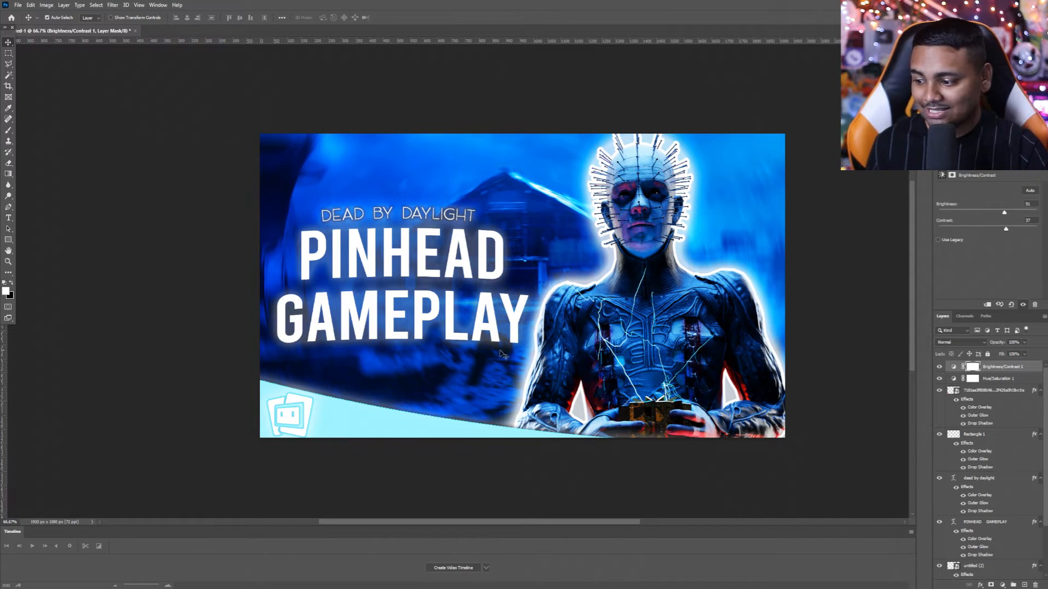
# Step: Scale the logo down to about 137 x 128 px and reposition it in the lower-left corner
pyautogui.click(297, 409)
pyautogui.hotkey('ctrl', 't')
pyautogui.moveTo(291, 389); pyautogui.dragTo(295, 414)
pyautogui.click(406, 17)
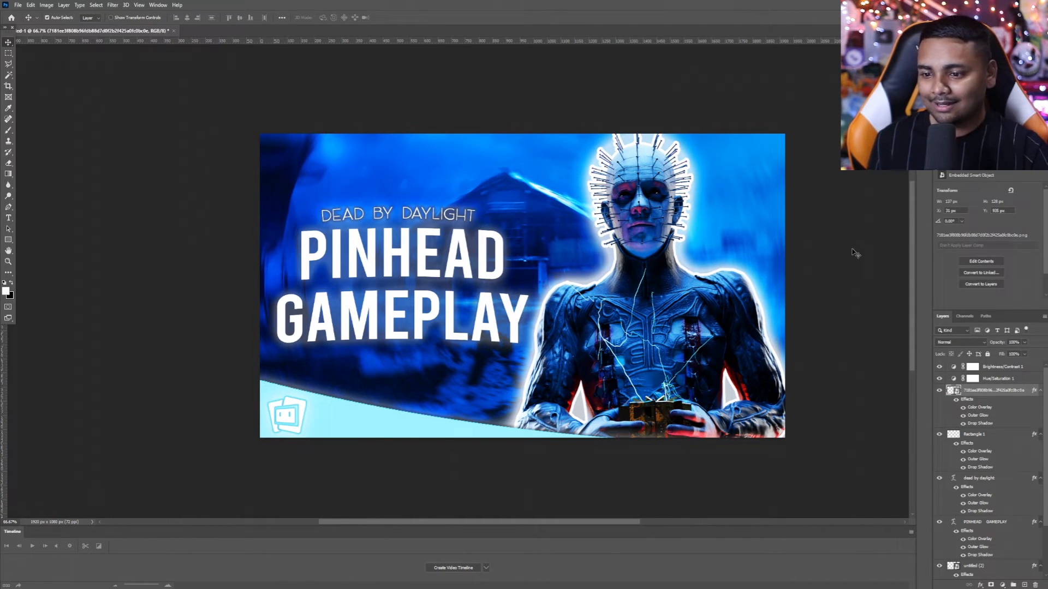
# Step: Add a white Color Overlay to the character cutout layer
pyautogui.hotkey('ctrl', '-')
pyautogui.hotkey('ctrl', '-')
pyautogui.hotkey('ctrl', '+')
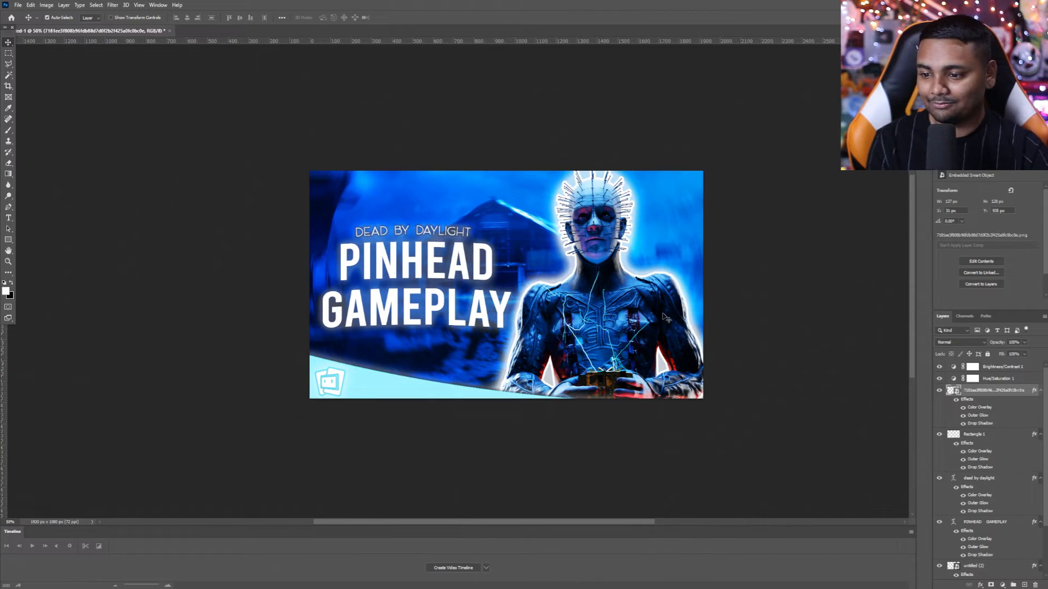
pyautogui.click(669, 321)
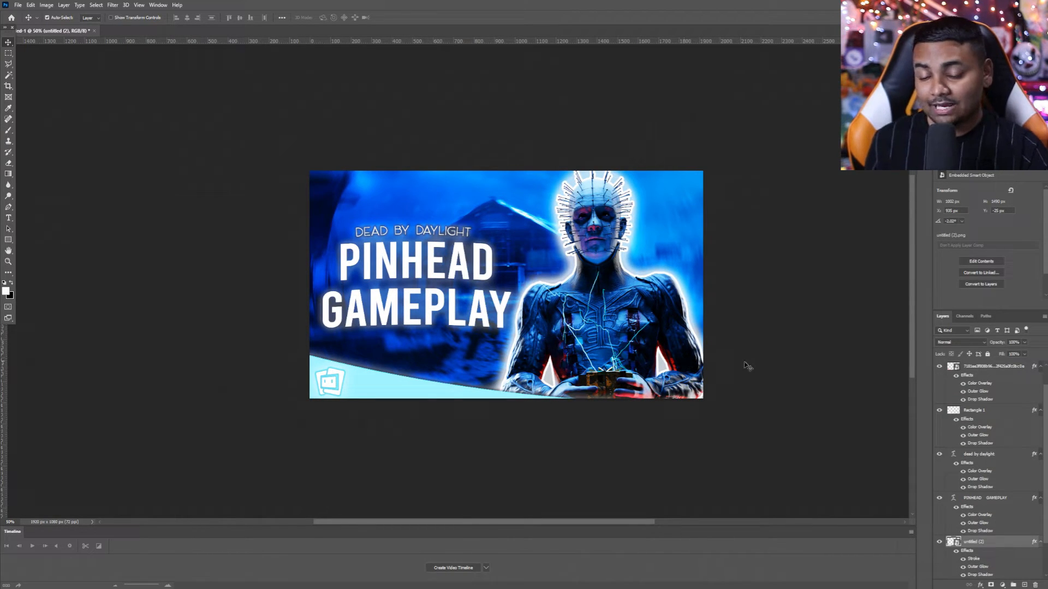
pyautogui.doubleClick(1008, 546)
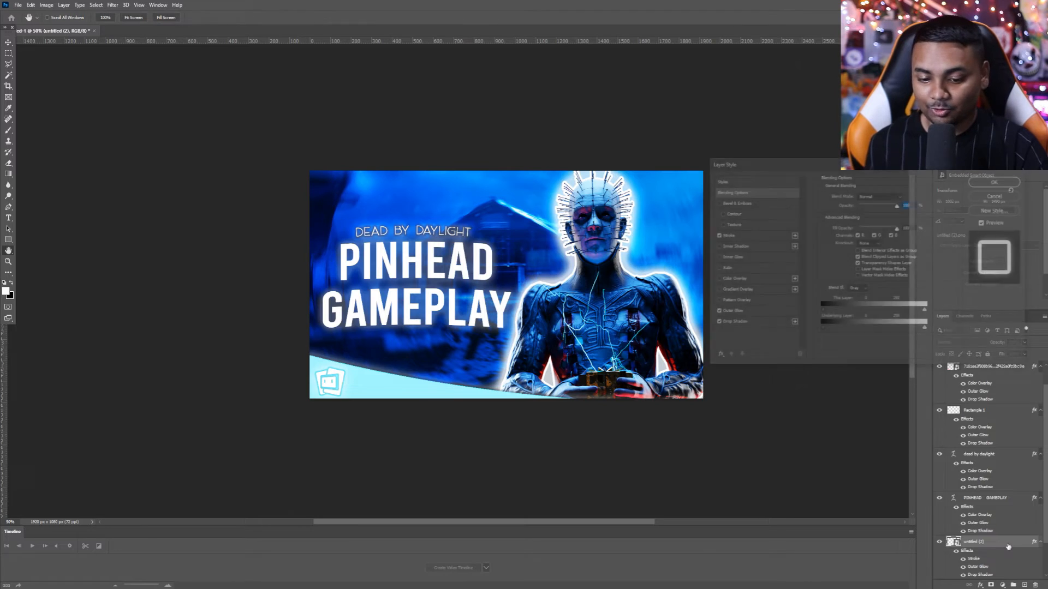
pyautogui.click(716, 279)
pyautogui.click(732, 279)
pyautogui.click(906, 196)
pyautogui.click(637, 215)
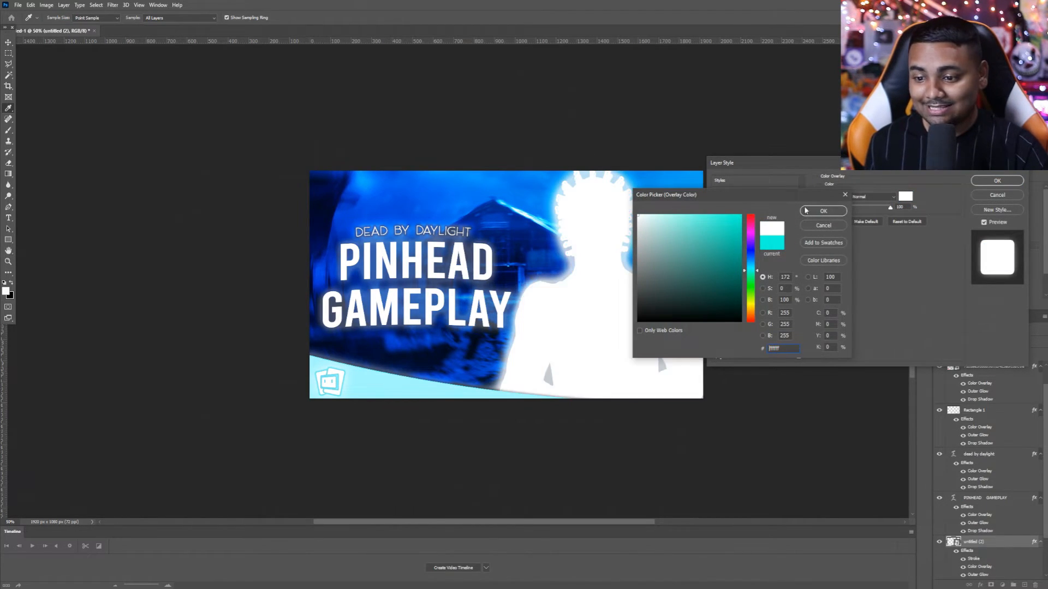
pyautogui.click(806, 211)
# Step: Blend the character's white overlay in Soft Light mode at about 42% opacity and apply the layer style
pyautogui.click(872, 196)
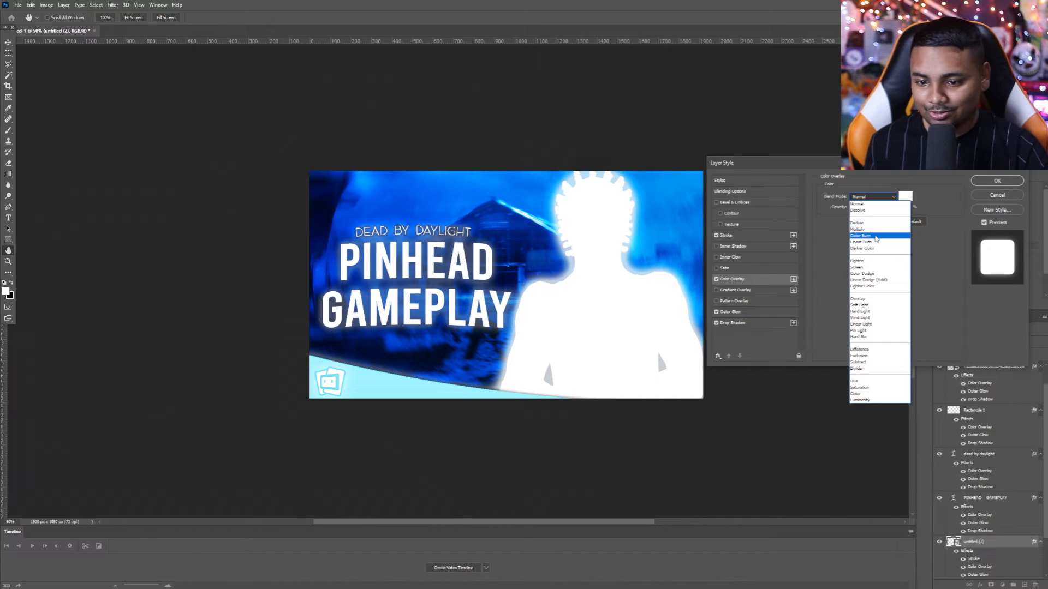
pyautogui.click(861, 305)
pyautogui.moveTo(889, 209); pyautogui.dragTo(870, 209)
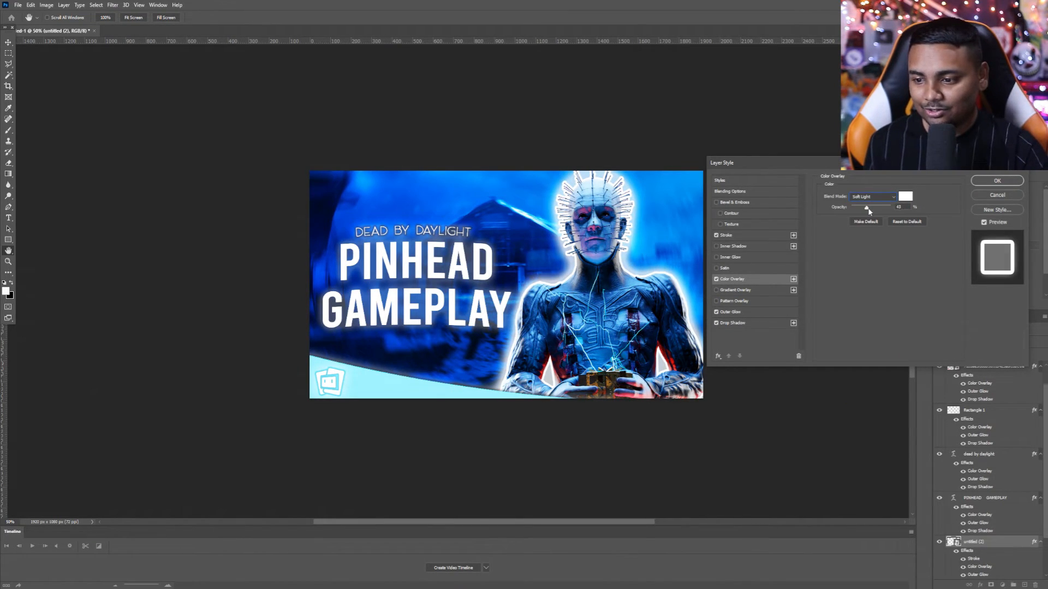
pyautogui.click(716, 279)
pyautogui.click(716, 279)
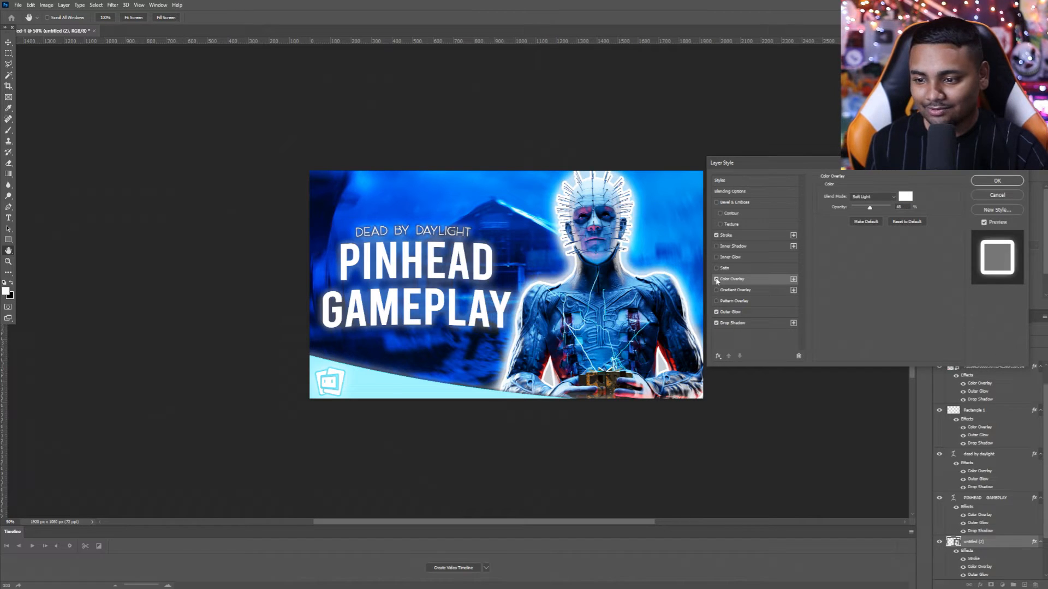
pyautogui.moveTo(869, 209); pyautogui.dragTo(869, 211)
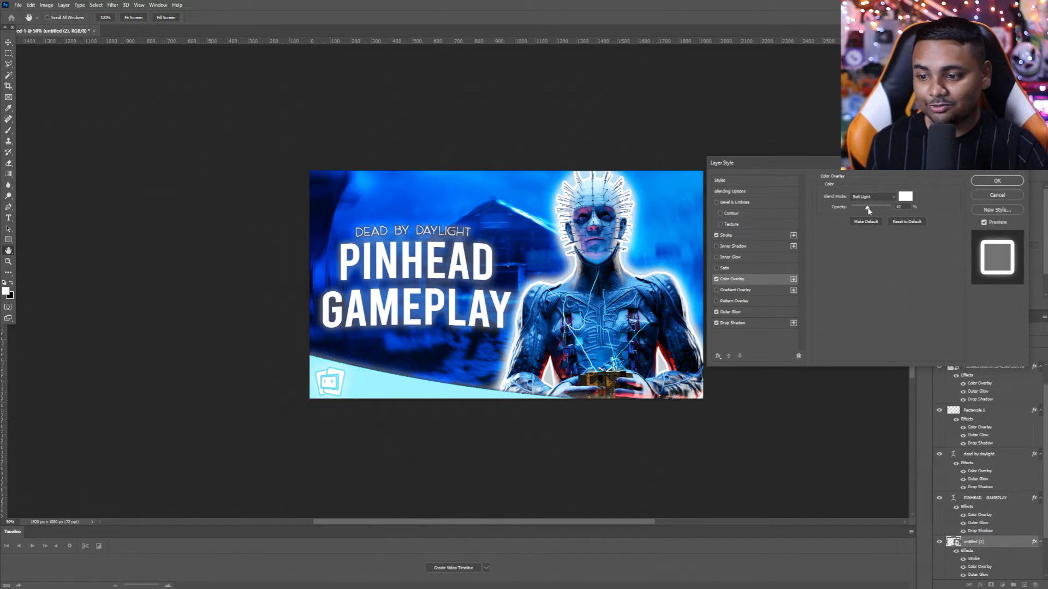
pyautogui.click(982, 181)
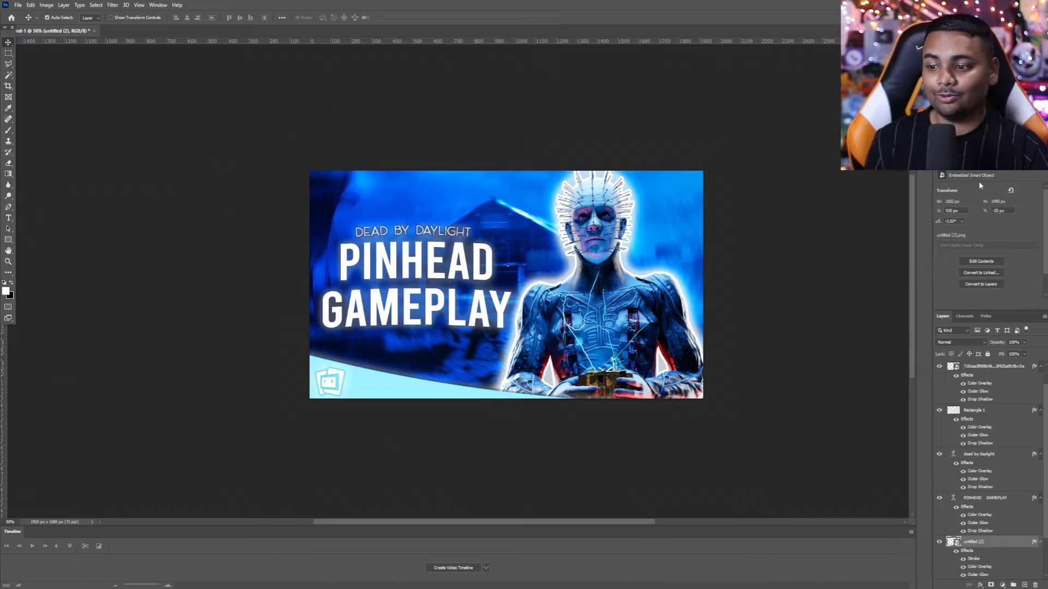
# Step: Place the blue starry space image 497940 above the character layer and scale it to cover the whole canvas
pyautogui.hotkey('ctrl', '+')
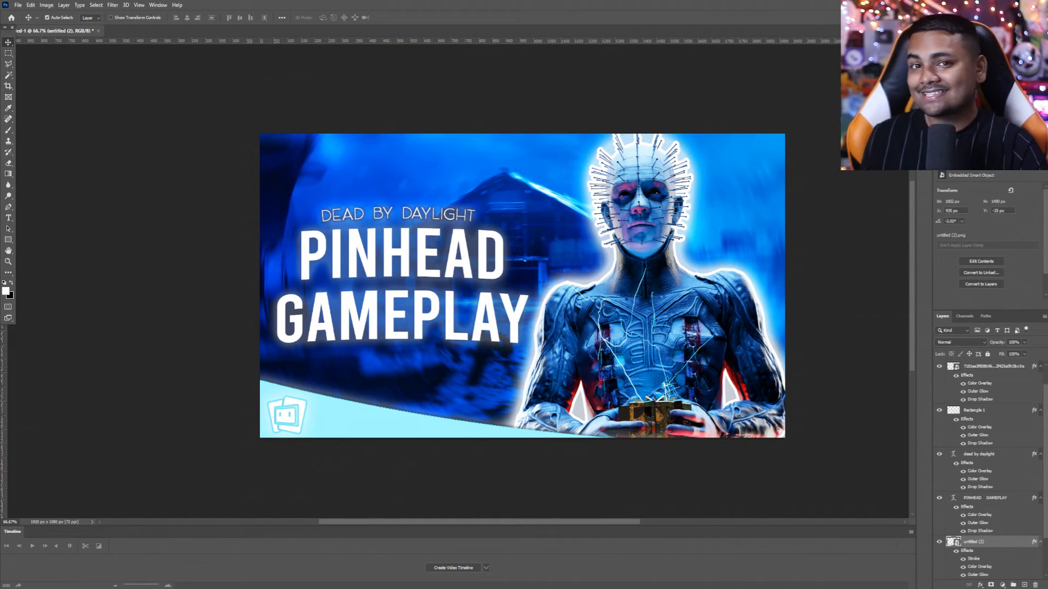
pyautogui.moveTo(613, 346); pyautogui.dragTo(473, 340)
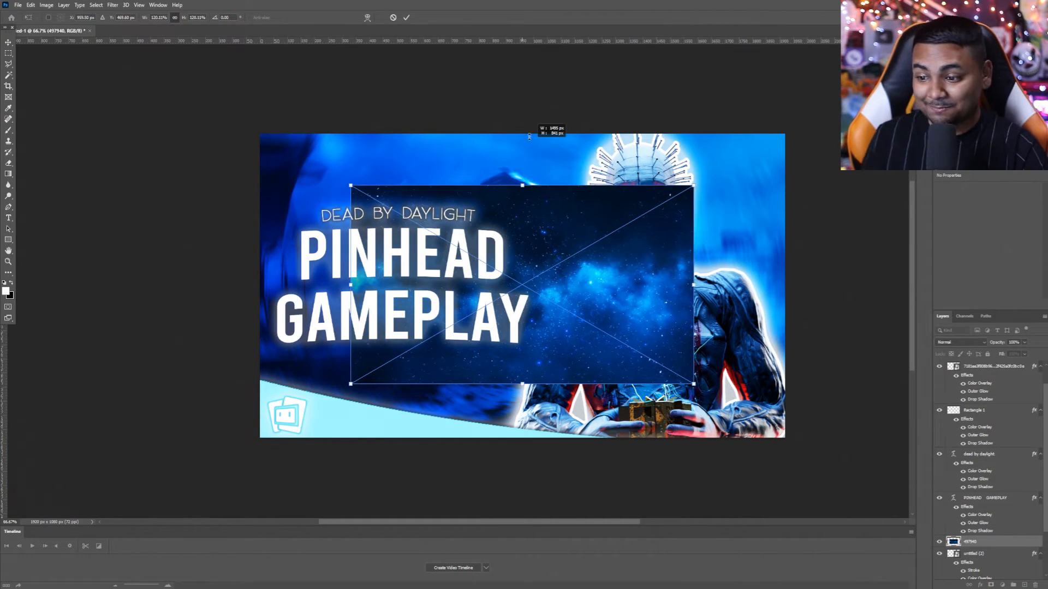
pyautogui.moveTo(530, 141); pyautogui.dragTo(528, 133)
pyautogui.moveTo(522, 386); pyautogui.dragTo(529, 438)
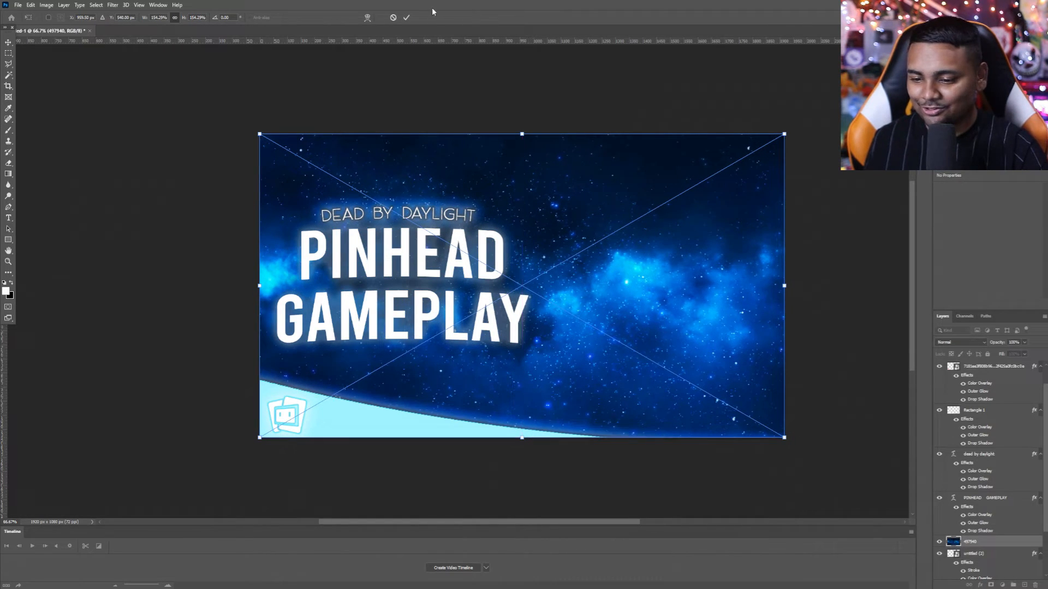
pyautogui.click(407, 18)
# Step: Cycle through blend modes for the starry image layer and settle on Screen
pyautogui.scroll(-2, 981, 488)
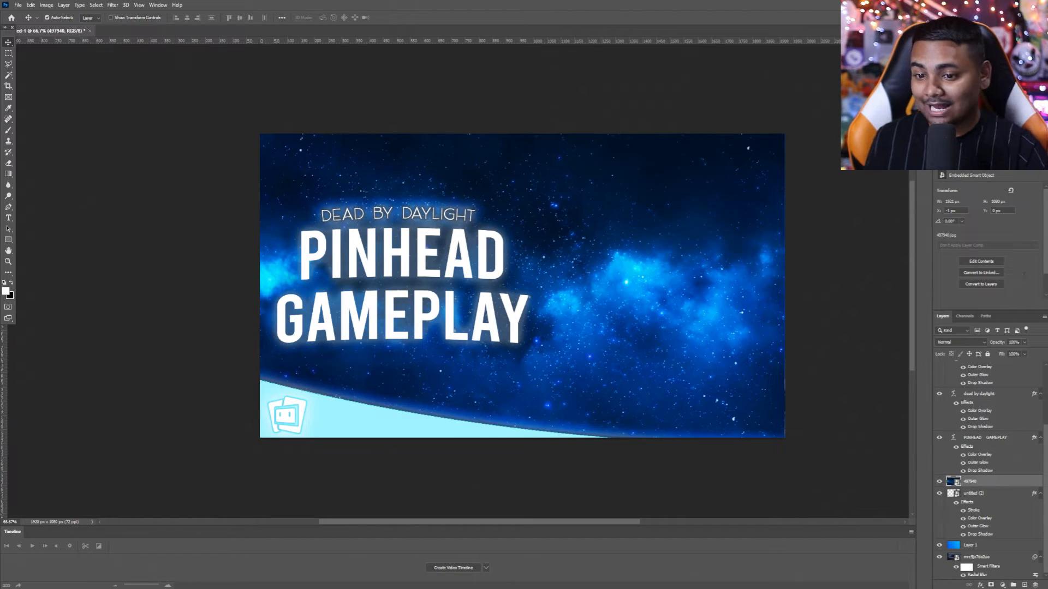
pyautogui.click(956, 343)
pyautogui.click(953, 376)
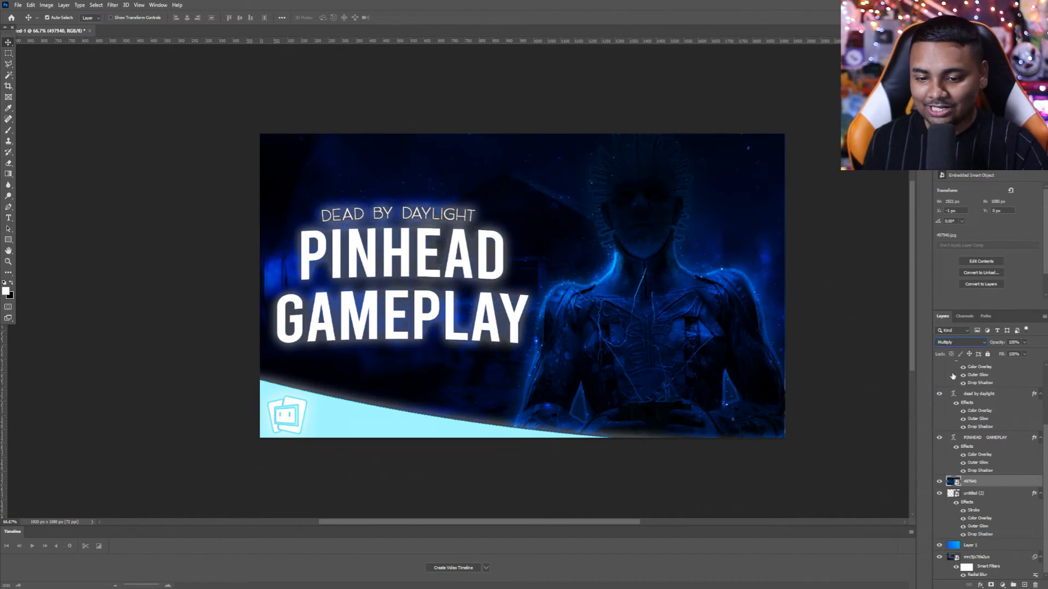
pyautogui.press('Down')
pyautogui.press('Down')
pyautogui.press('Down')
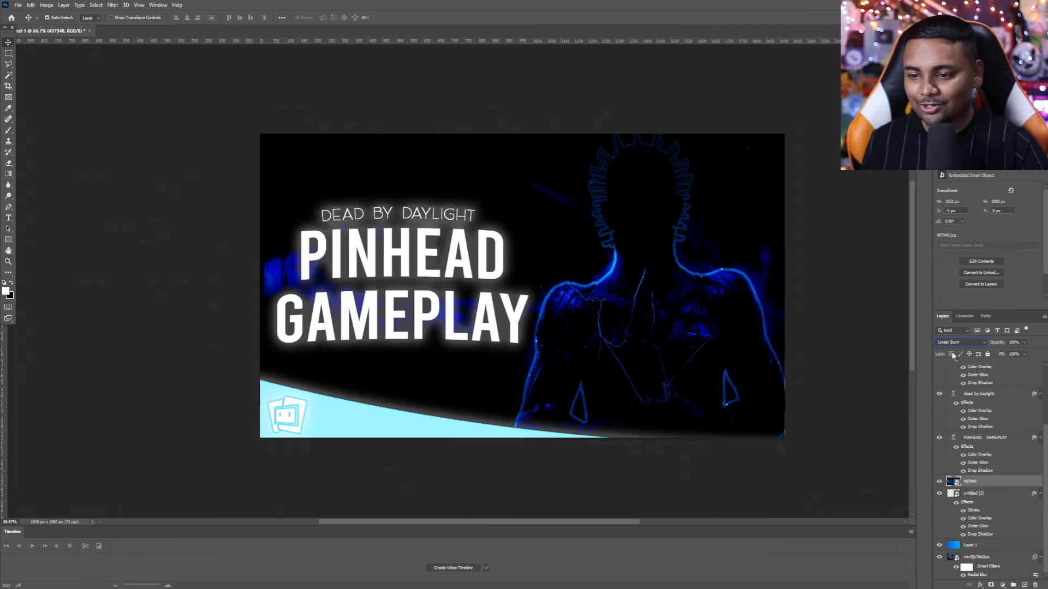
pyautogui.hotkey('shift', '+')
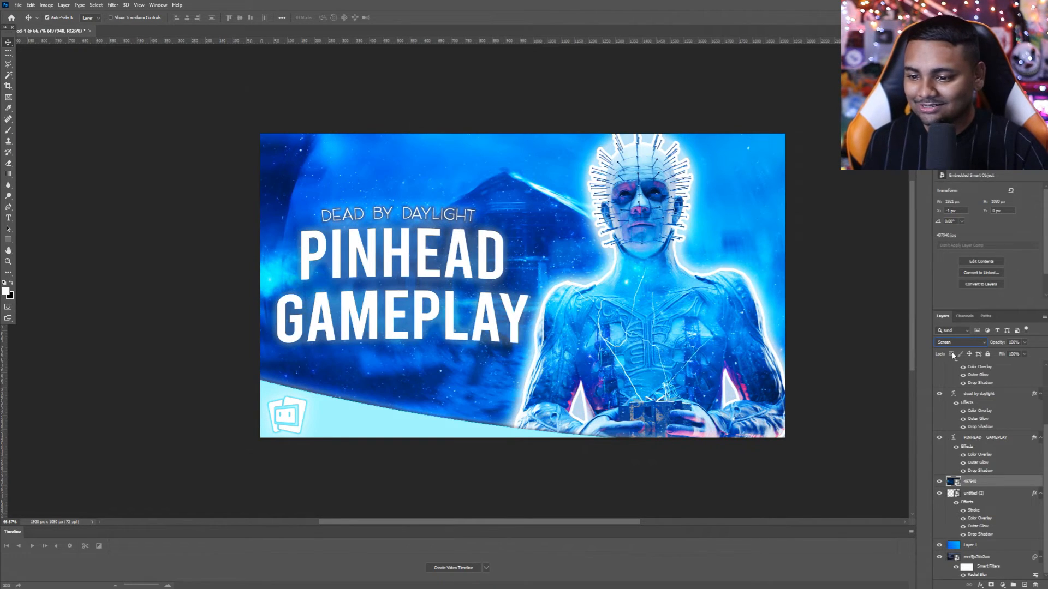
pyautogui.hotkey('shift', '-')
pyautogui.hotkey('shift', '+')
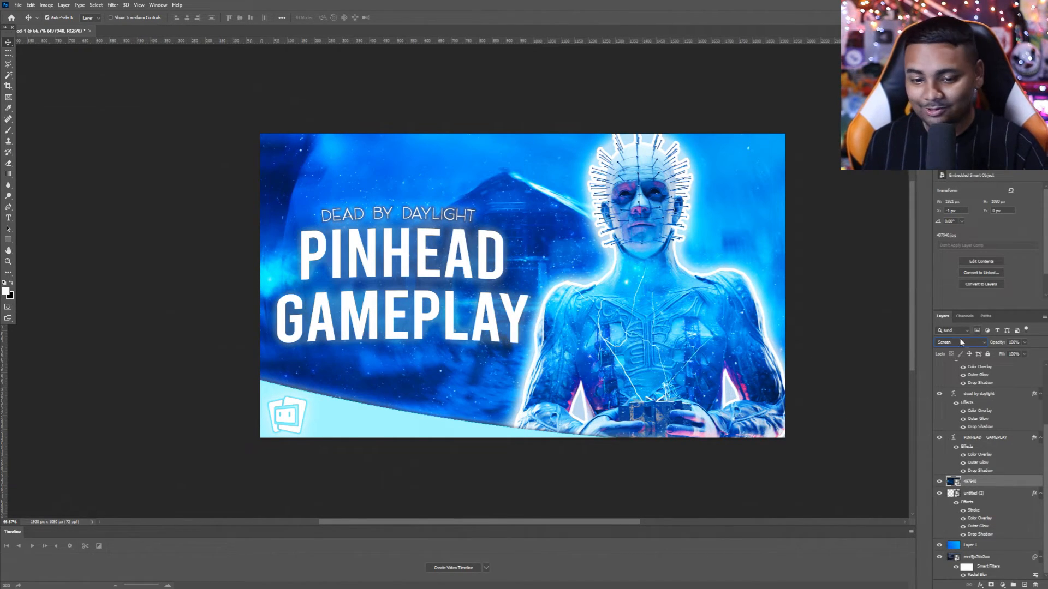
# Step: Rasterize the starry image layer so that it can be edited with the Eraser tool
pyautogui.click(9, 165)
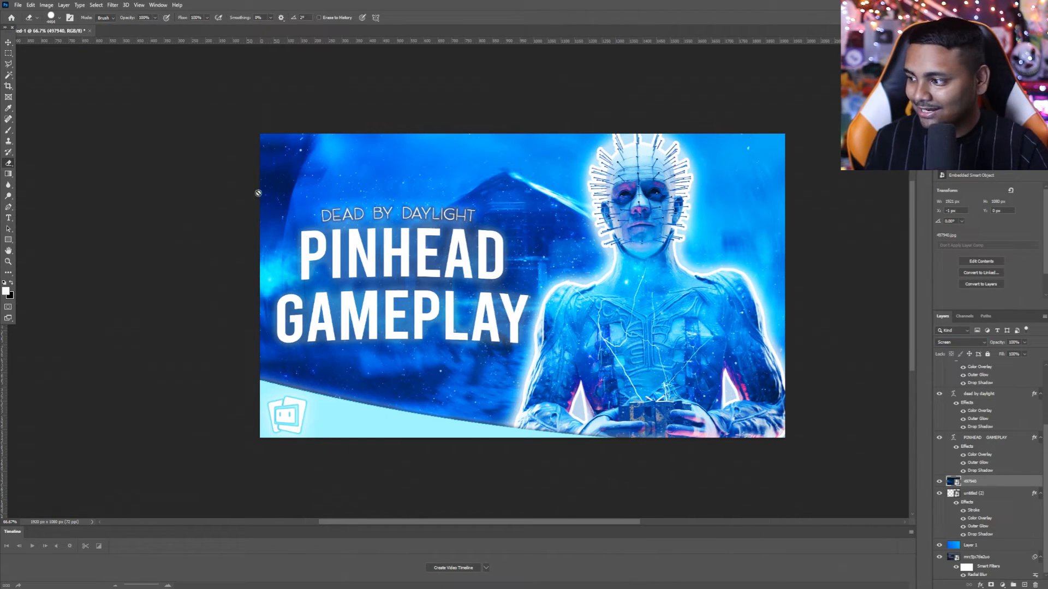
pyautogui.click(655, 268)
pyautogui.press('Return')
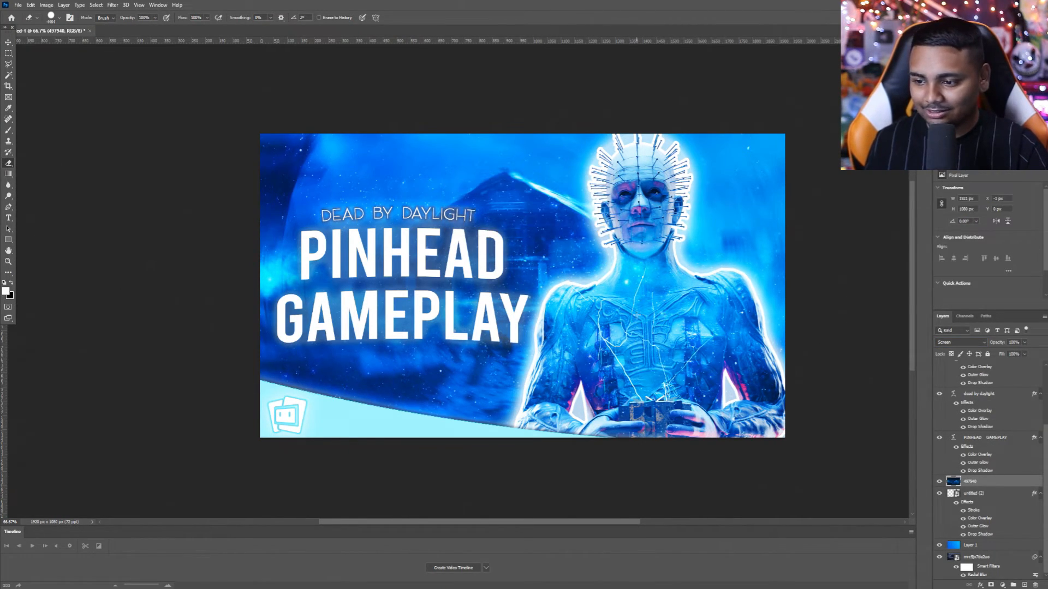
# Step: Erase the starry layer over the character and the title text using a large soft eraser with 0% hardness
pyautogui.keyDown('alt'); pyautogui.rightClick(655, 319); pyautogui.keyUp('alt')
pyautogui.rightClick(585, 327)
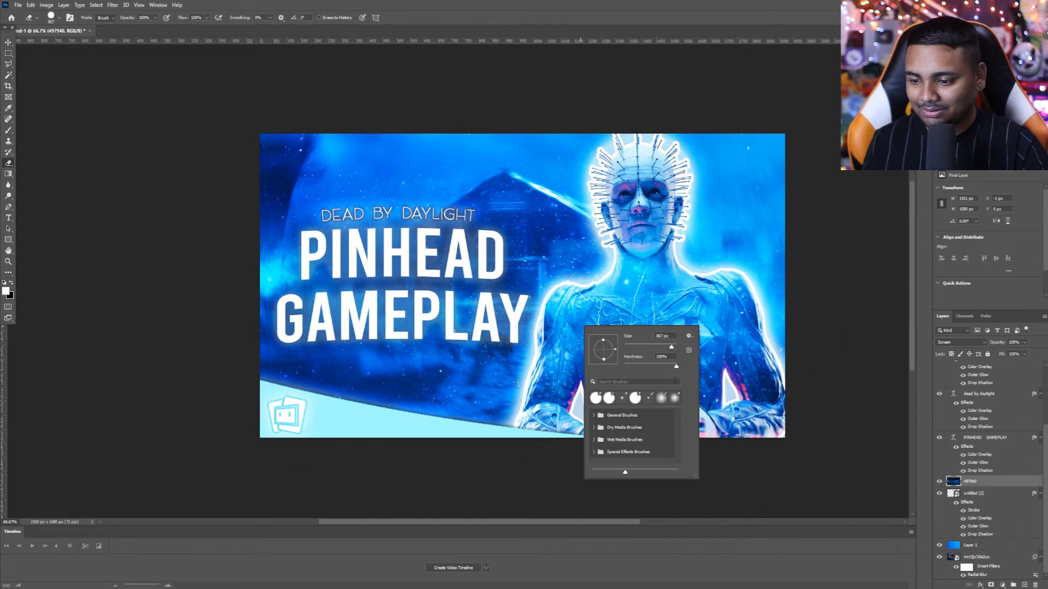
pyautogui.click(865, 294)
pyautogui.keyDown('alt'); pyautogui.rightClick(679, 304); pyautogui.keyUp('alt')
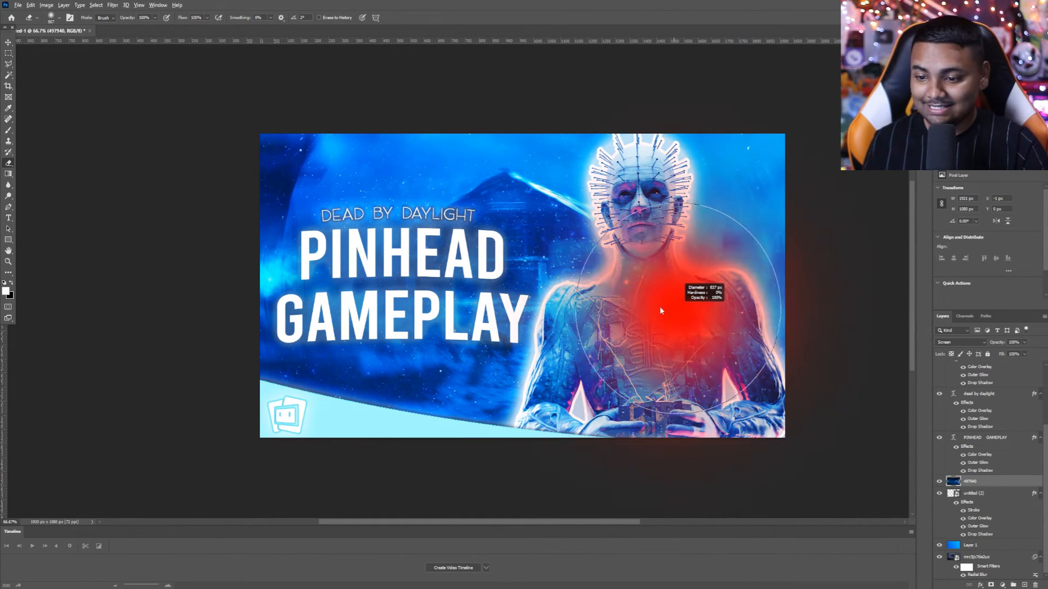
pyautogui.moveTo(637, 196)
pyautogui.mouseDown()
pyautogui.moveTo(654, 314)
pyautogui.moveTo(623, 337)
pyautogui.moveTo(583, 334)
pyautogui.moveTo(587, 351)
pyautogui.moveTo(566, 385)
pyautogui.moveTo(579, 409)
pyautogui.moveTo(686, 405)
pyautogui.moveTo(669, 332)
pyautogui.moveTo(688, 347)
pyautogui.mouseUp()
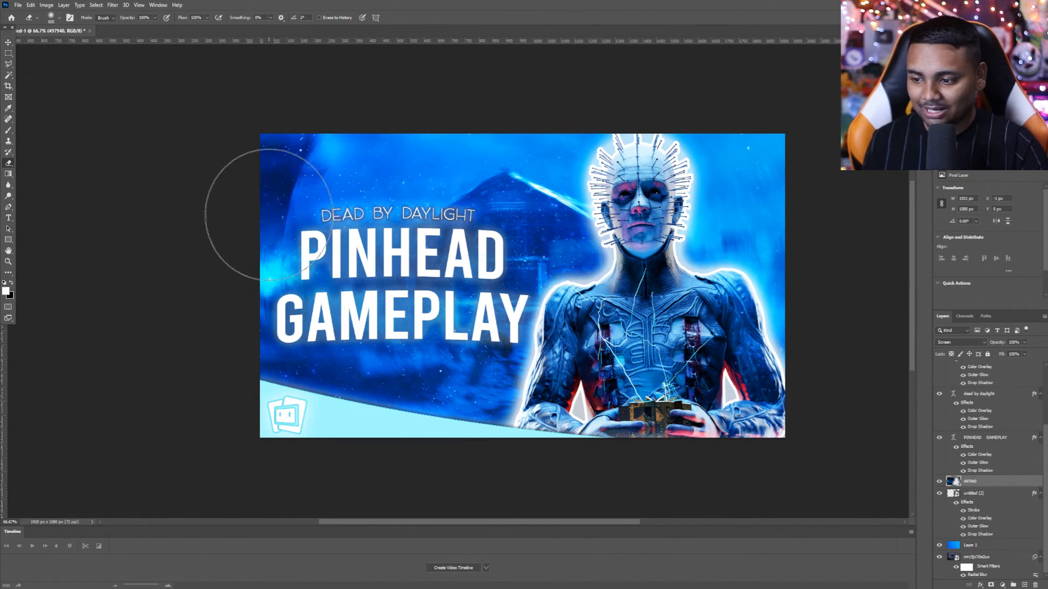
pyautogui.moveTo(349, 306); pyautogui.dragTo(281, 308)
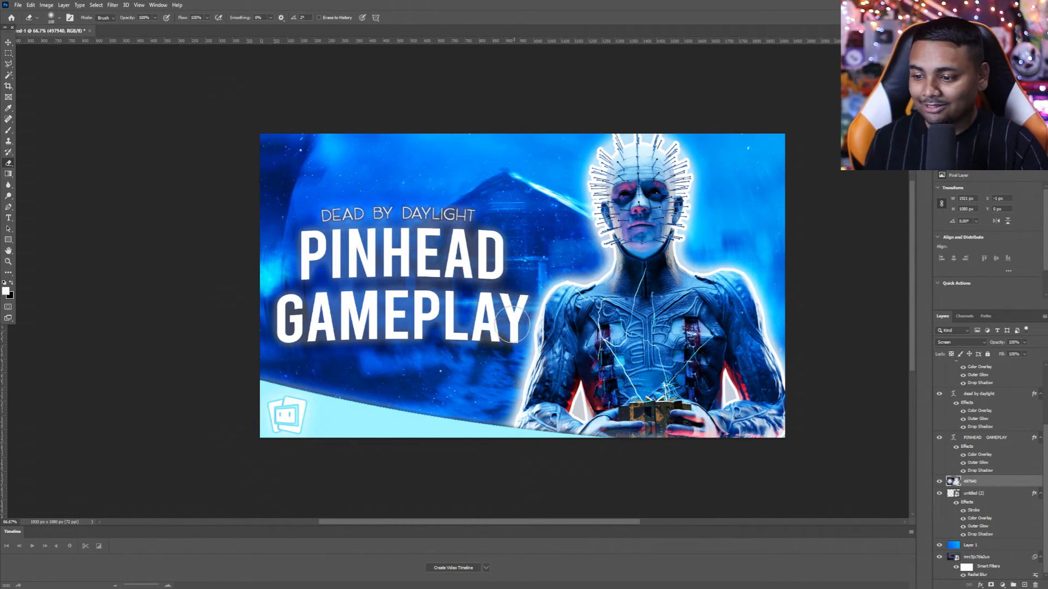
# Step: Toggle the starry layer's visibility repeatedly to compare the thumbnail with and without it
pyautogui.click(939, 482)
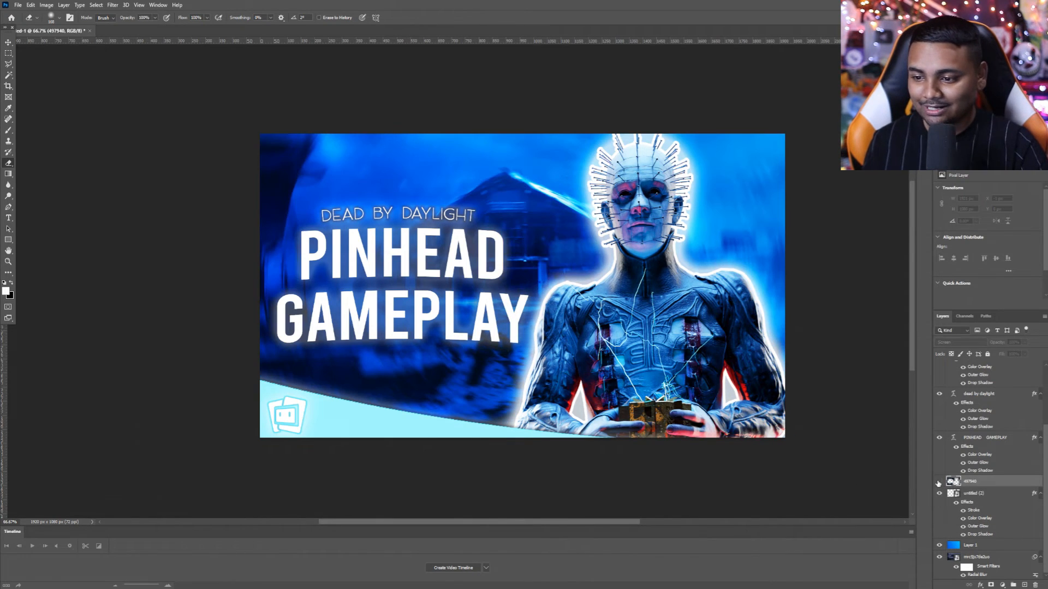
pyautogui.click(939, 482)
pyautogui.click(939, 482)
pyautogui.click(939, 482)
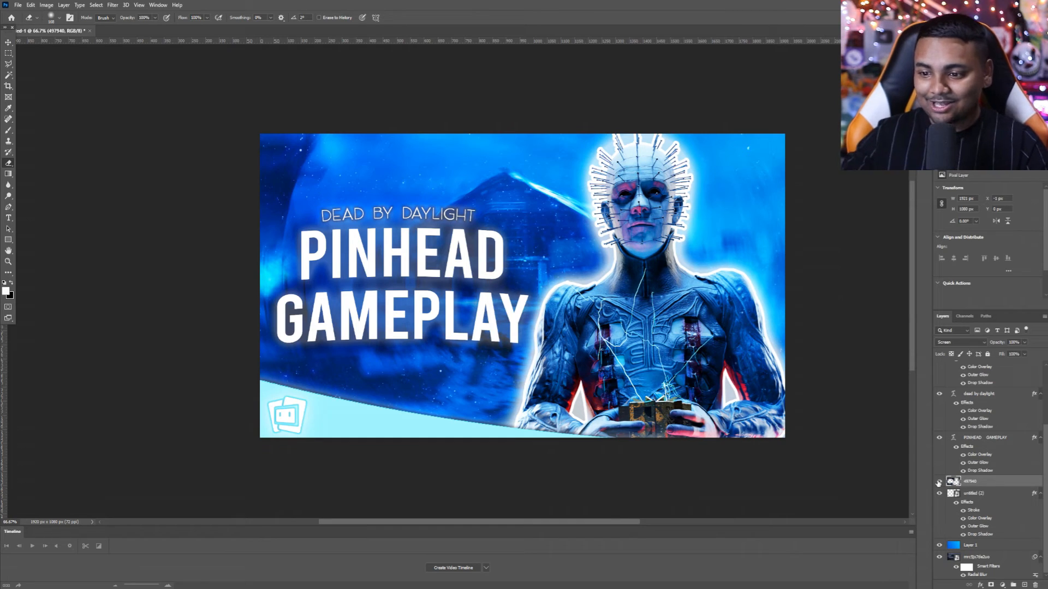
pyautogui.click(939, 482)
pyautogui.click(939, 482)
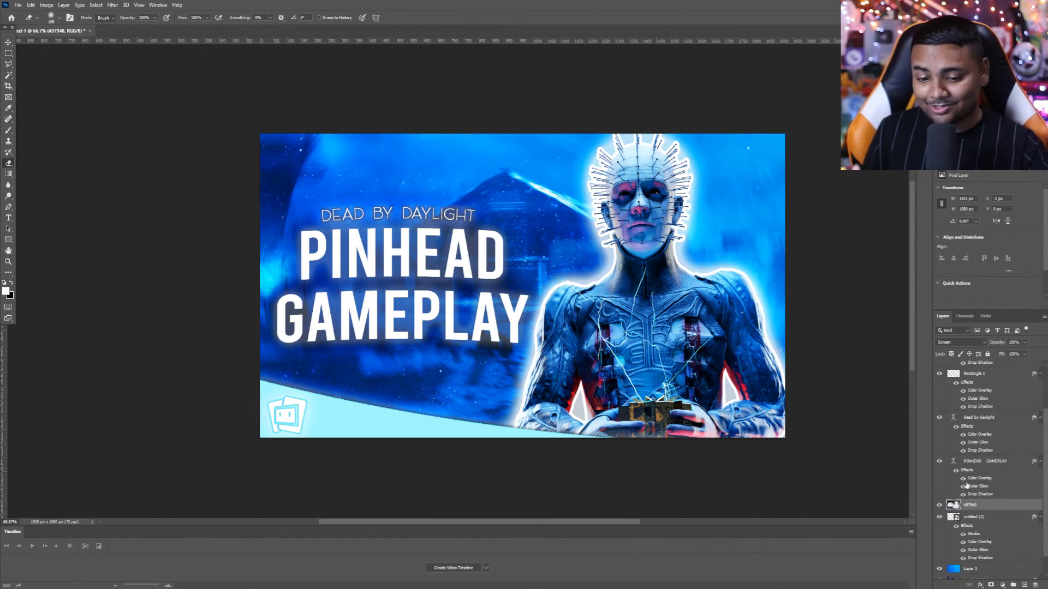
# Step: Try a red (ff0000) Color Overlay in Hue blend mode on the blue background tint layer
pyautogui.click(1011, 548)
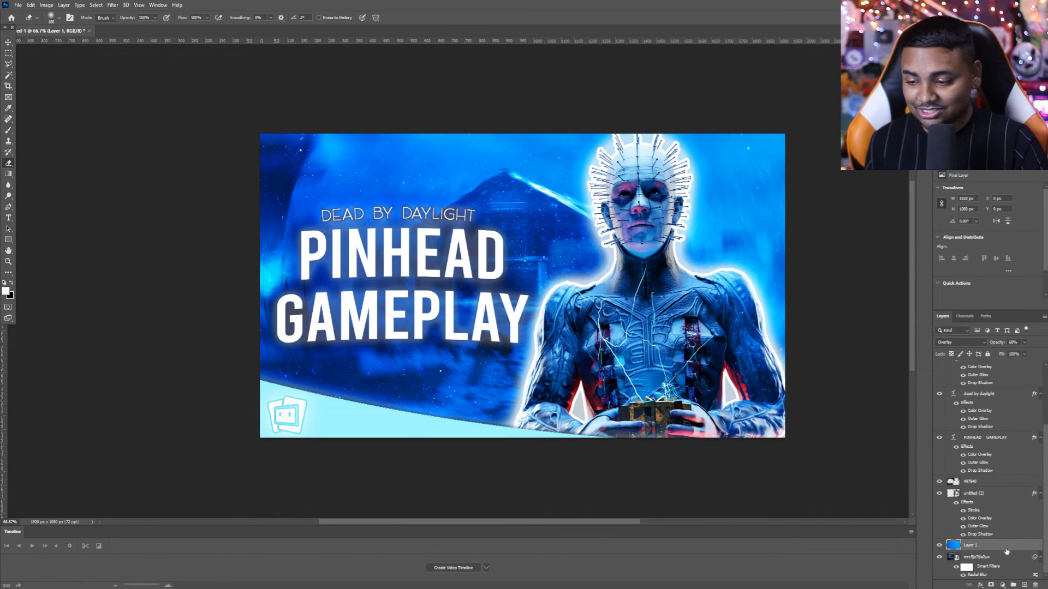
pyautogui.doubleClick(1007, 550)
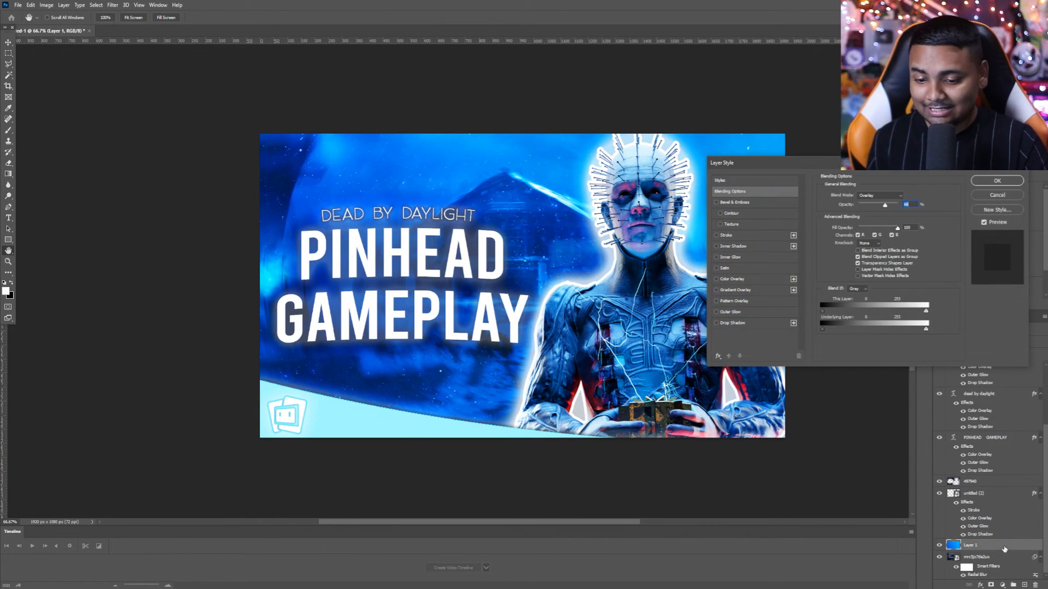
pyautogui.click(731, 279)
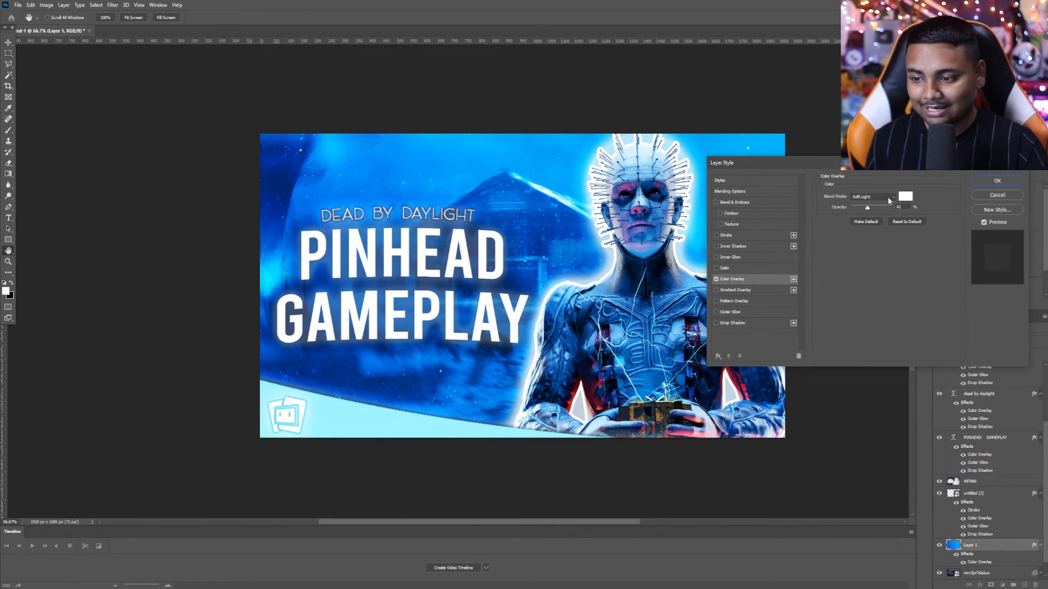
pyautogui.click(890, 199)
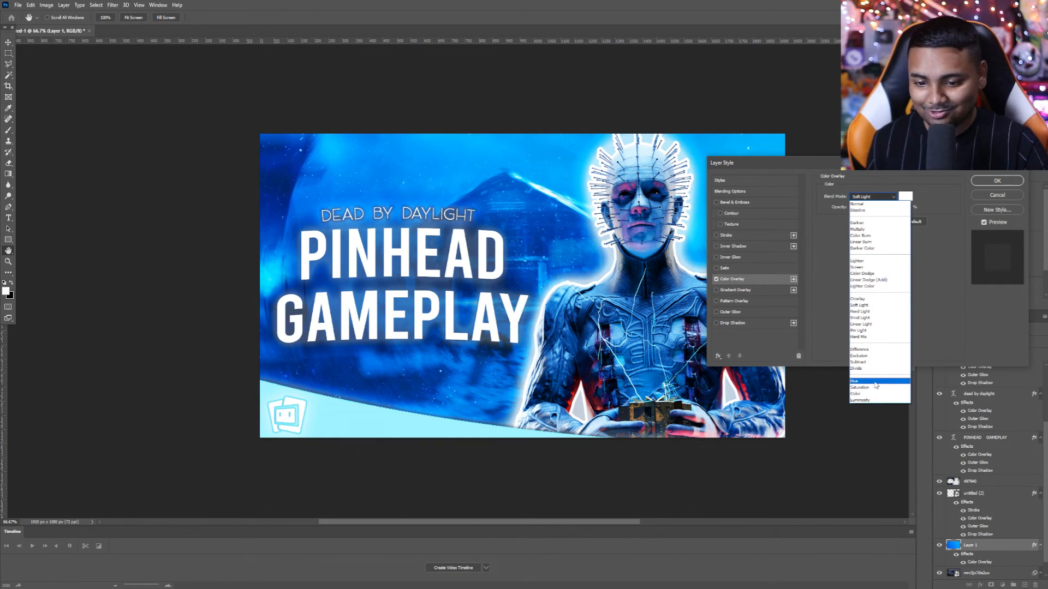
pyautogui.click(876, 381)
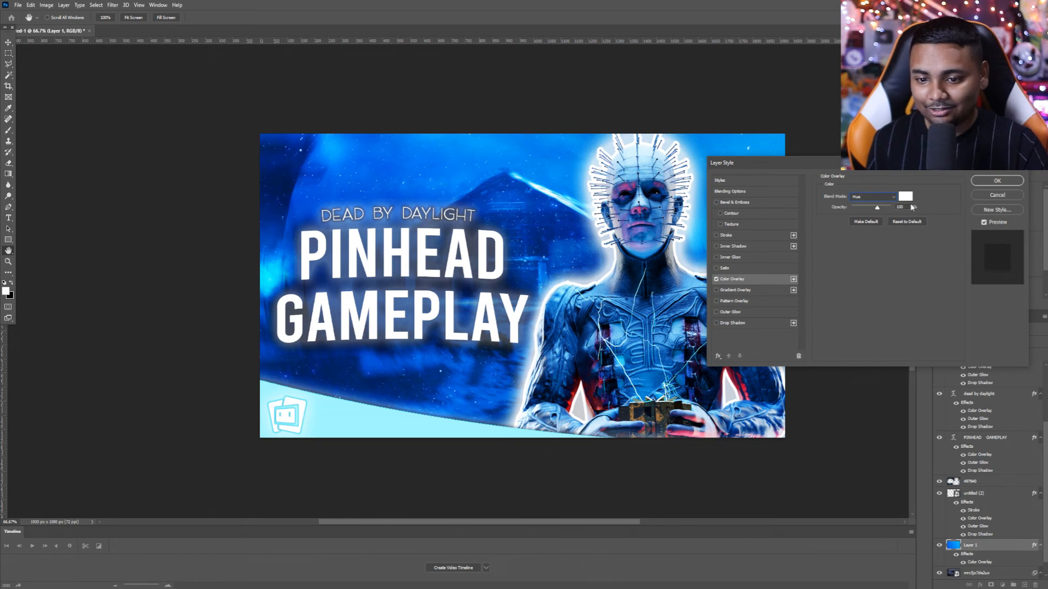
pyautogui.click(906, 196)
pyautogui.write('ff0000')
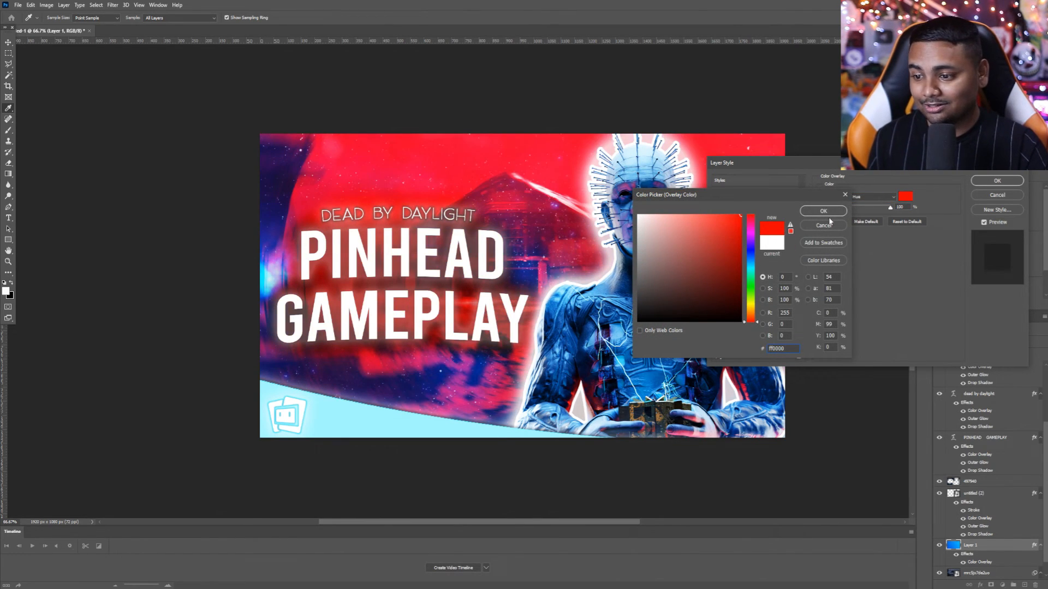
pyautogui.click(823, 211)
pyautogui.click(998, 181)
# Step: Hide the character layer briefly and show it again to examine the recoloured background
pyautogui.press('e')
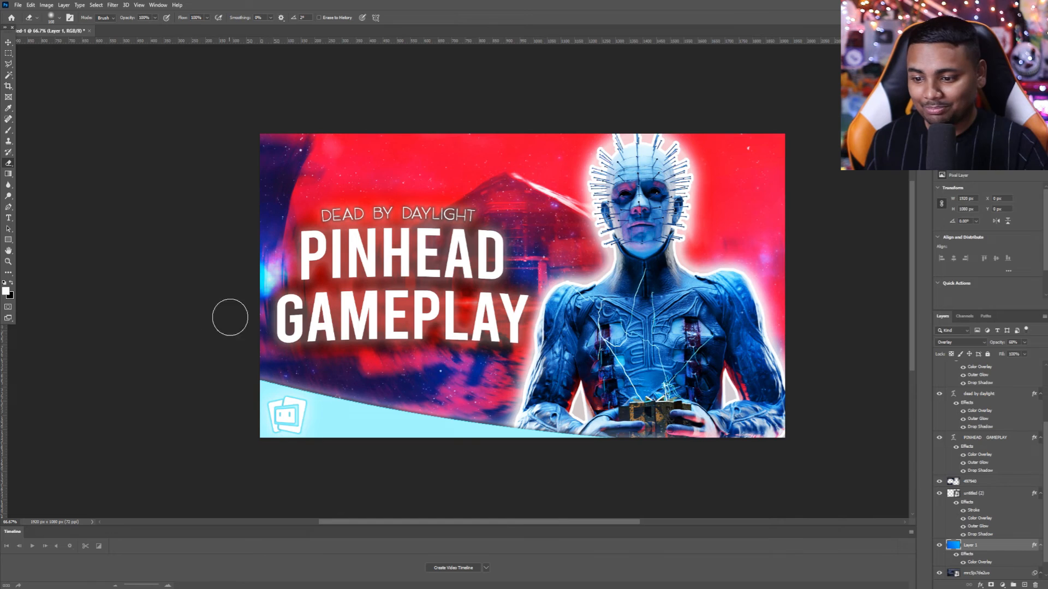
pyautogui.click(8, 42)
pyautogui.scroll(-1, 1018, 534)
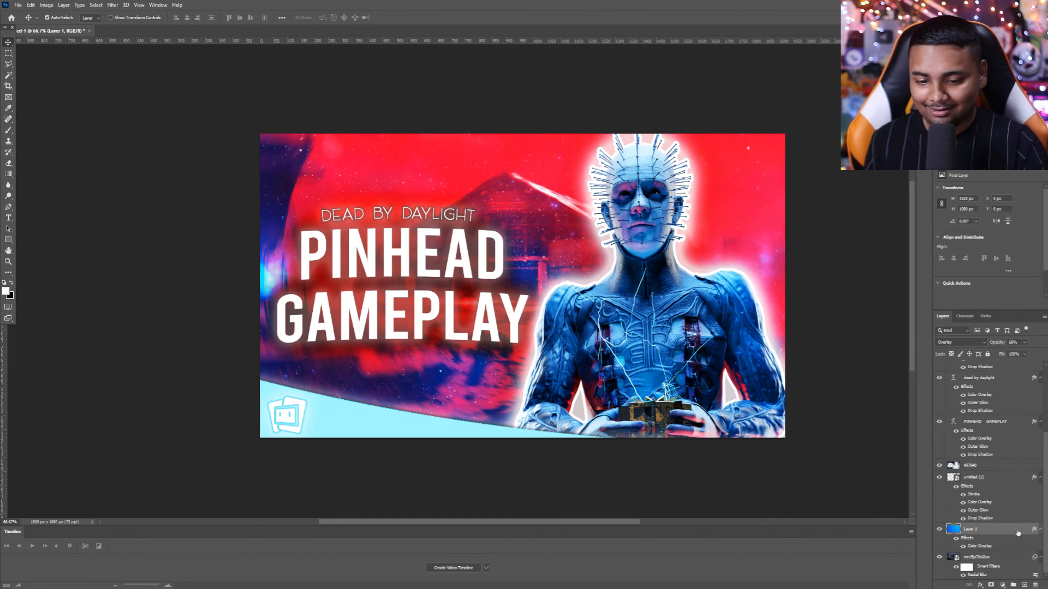
pyautogui.click(939, 478)
pyautogui.click(940, 478)
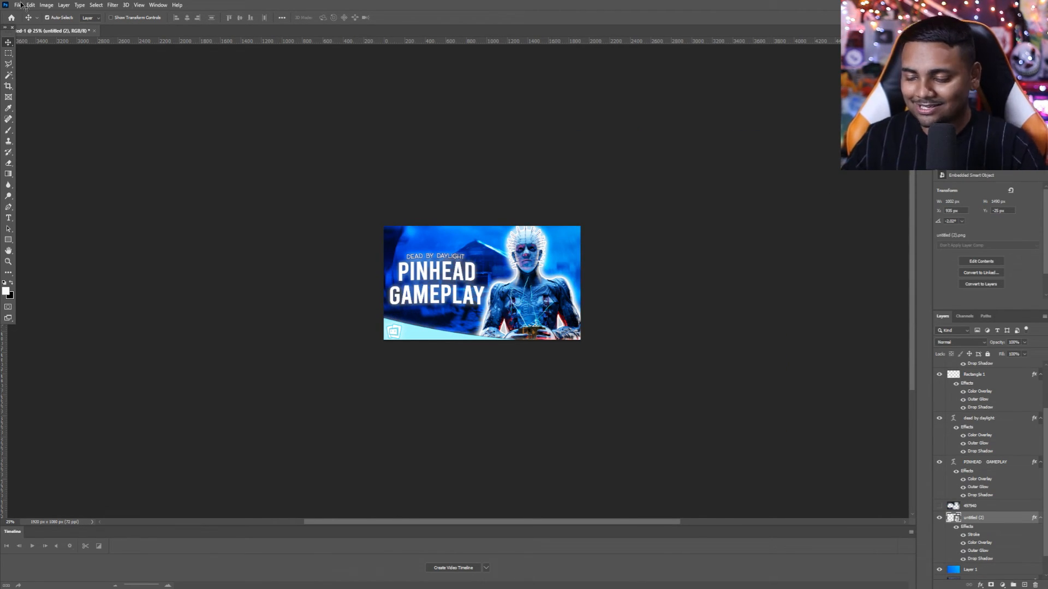
pyautogui.click(21, 5)
pyautogui.click(428, 141)
pyautogui.hotkey('ctrl', '+')
pyautogui.hotkey('ctrl', '+')
pyautogui.hotkey('ctrl', '+')
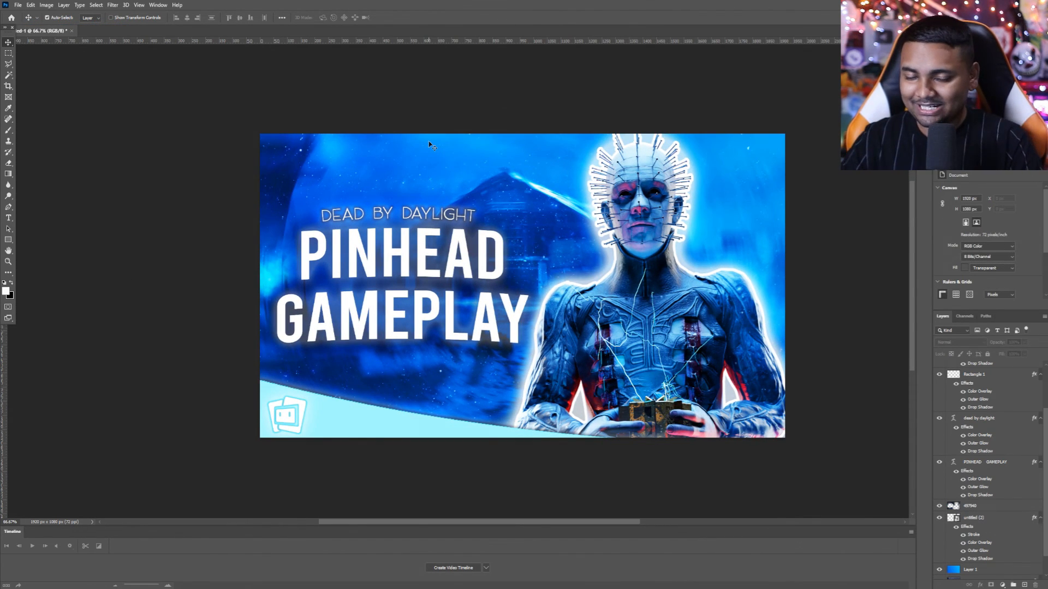